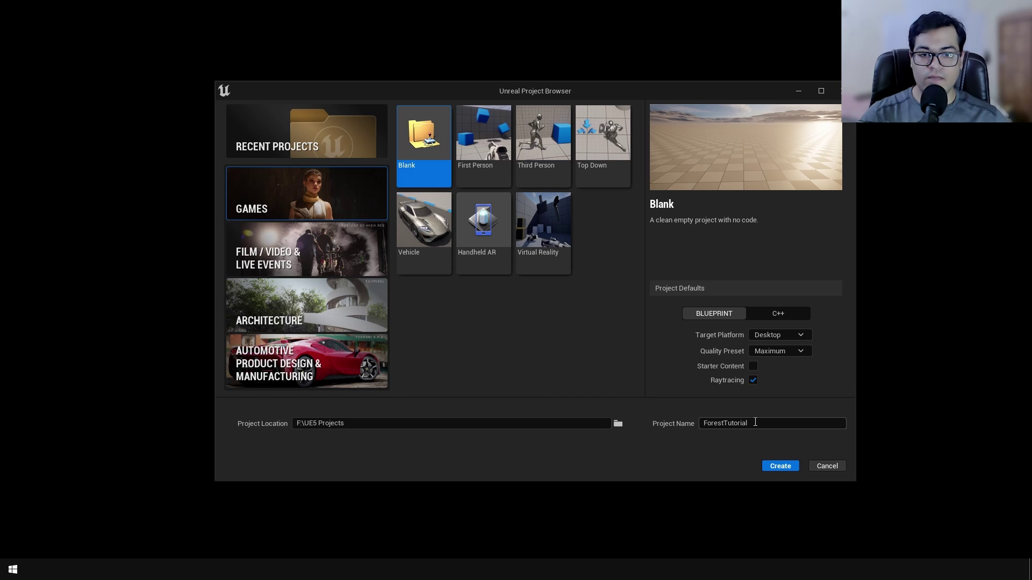
# Step: Create the blank, raytracing-enabled ForestTutorial project
pyautogui.click(779, 466)
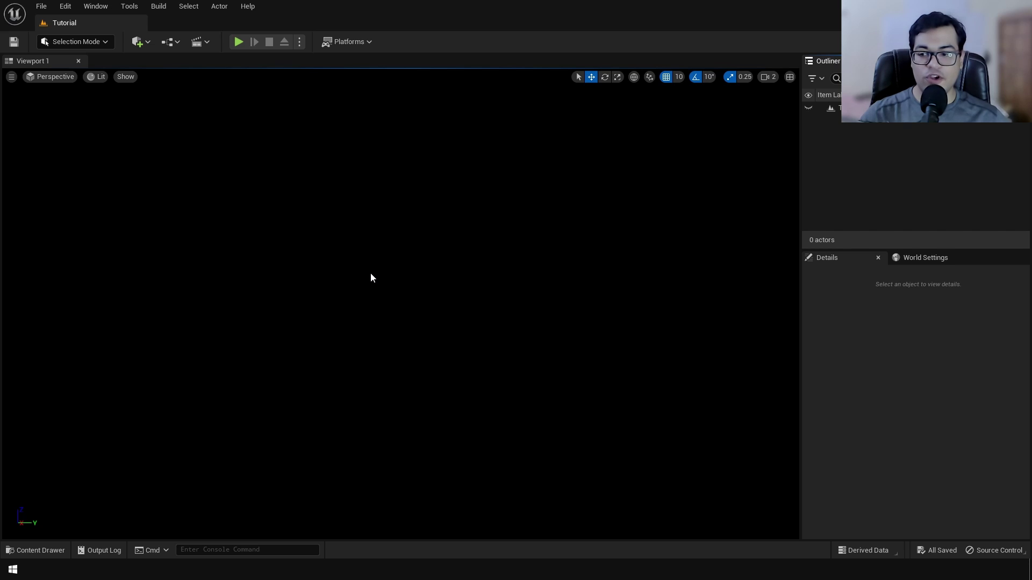
# Step: Add a sky light, directional light, sky atmosphere and height fog through the Env. Light Mixer
pyautogui.click(97, 7)
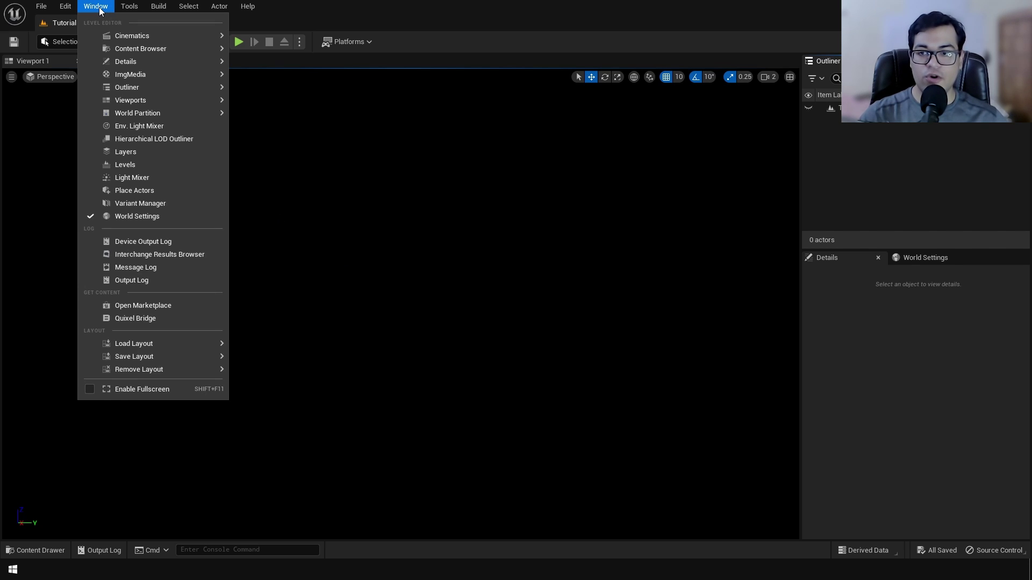
pyautogui.click(139, 126)
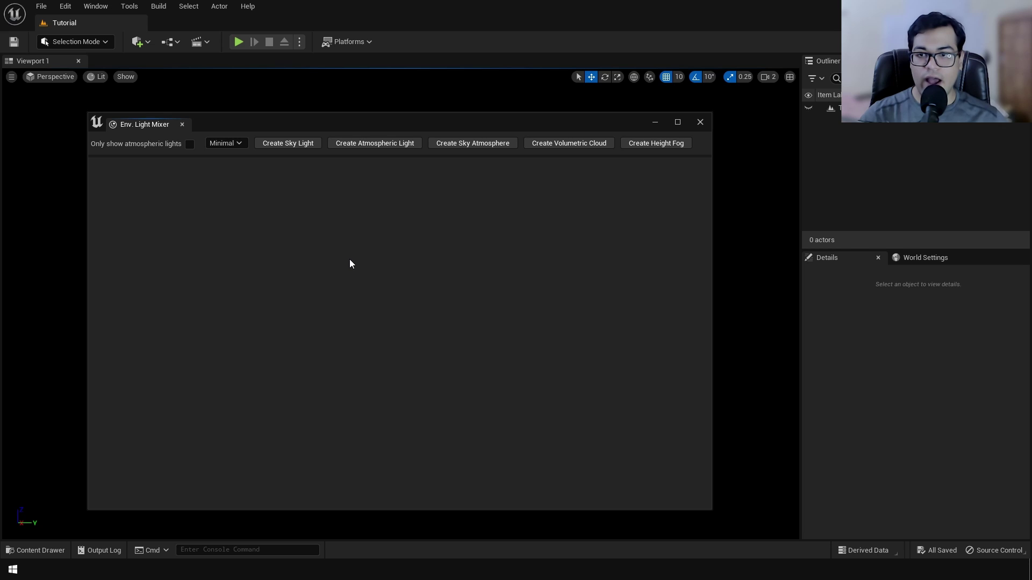
pyautogui.click(293, 145)
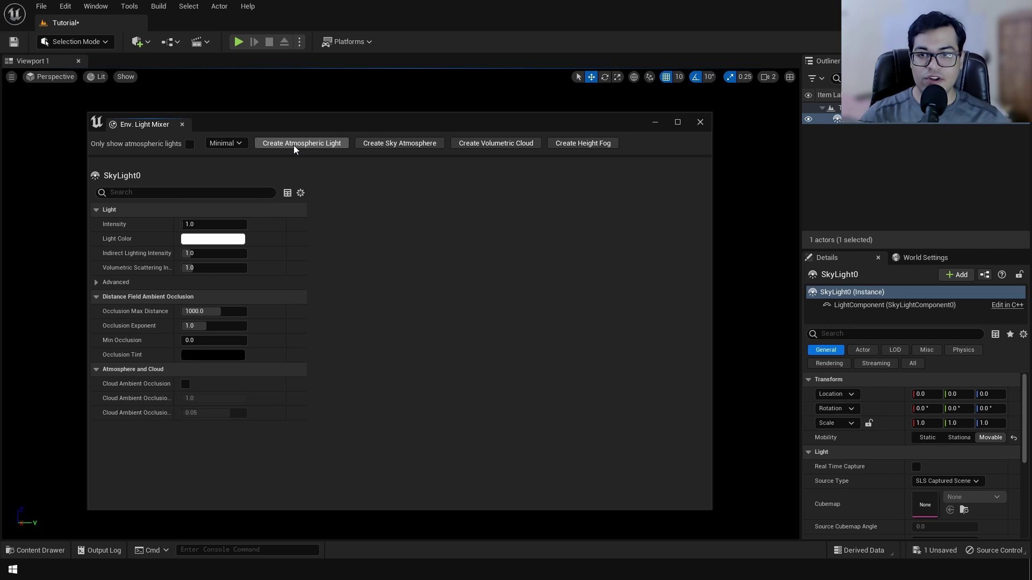
pyautogui.click(294, 145)
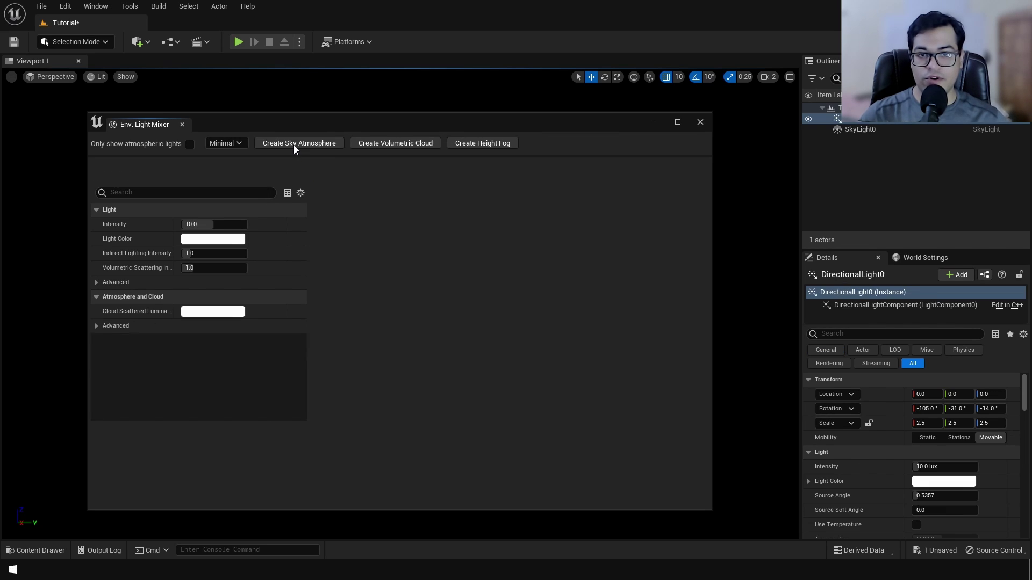
pyautogui.click(294, 143)
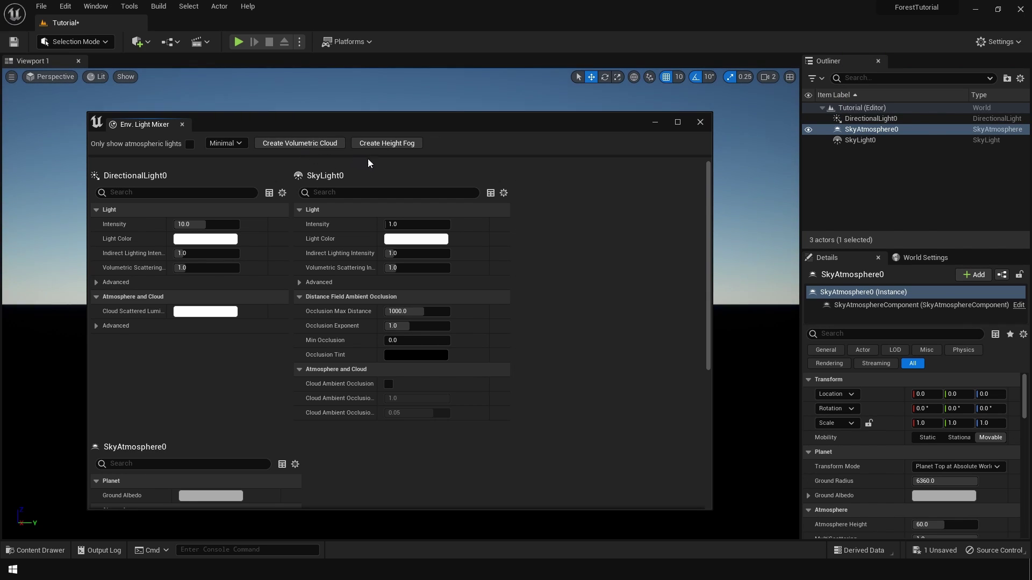
pyautogui.click(383, 145)
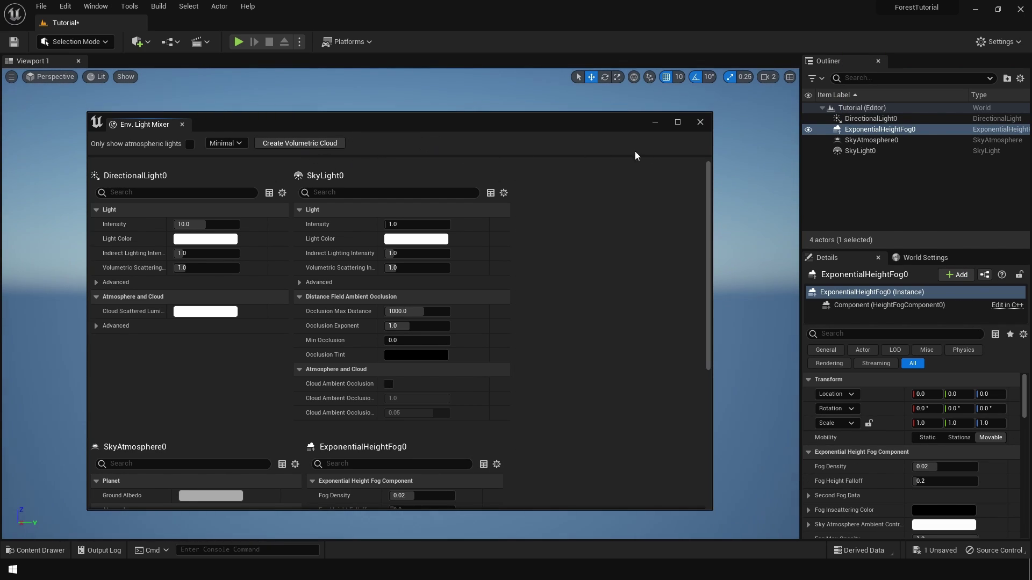
pyautogui.click(700, 128)
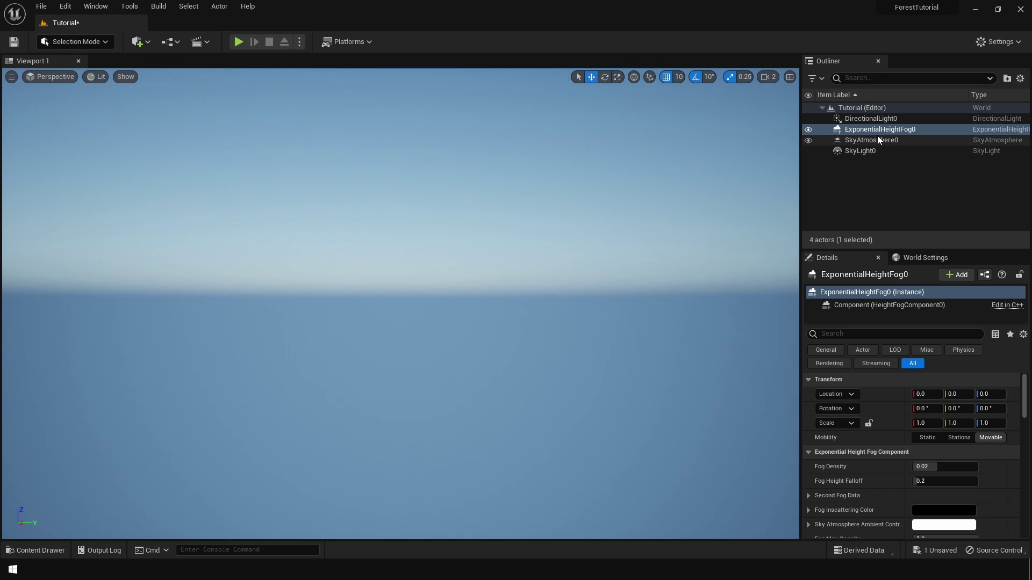
# Step: Turn on Real Time Capture for SkyLight0
pyautogui.click(874, 151)
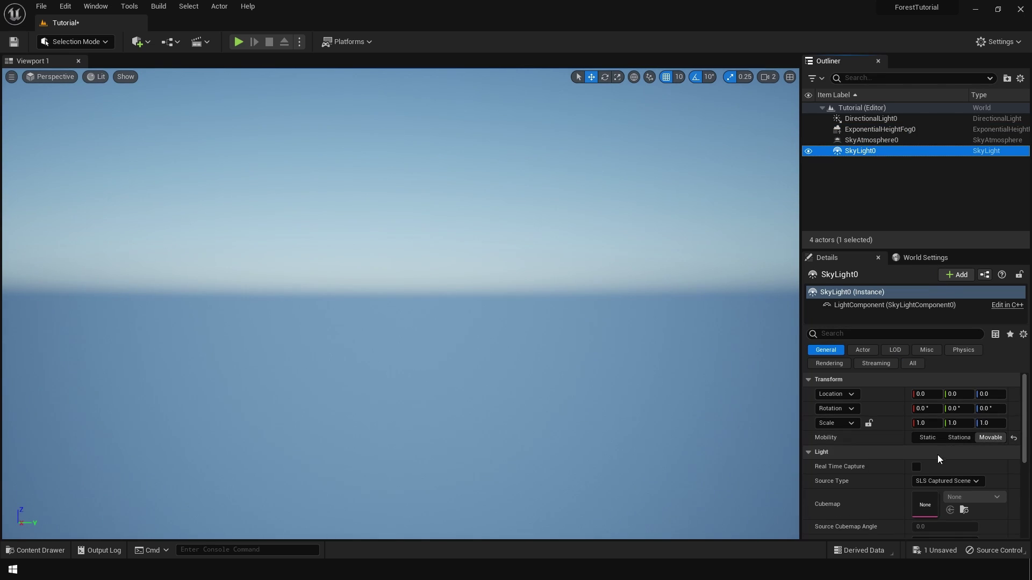
pyautogui.click(917, 467)
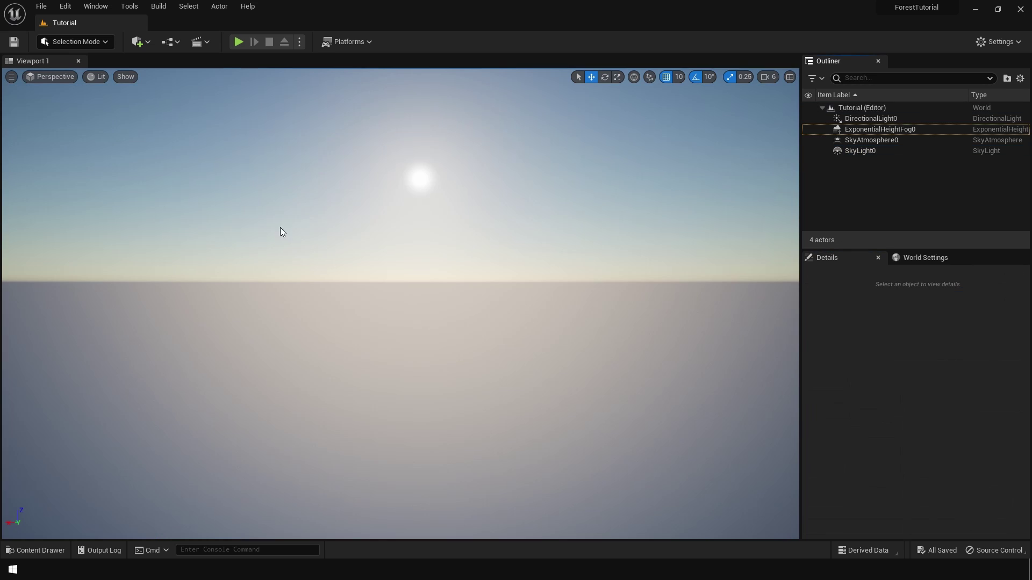
pyautogui.click(146, 46)
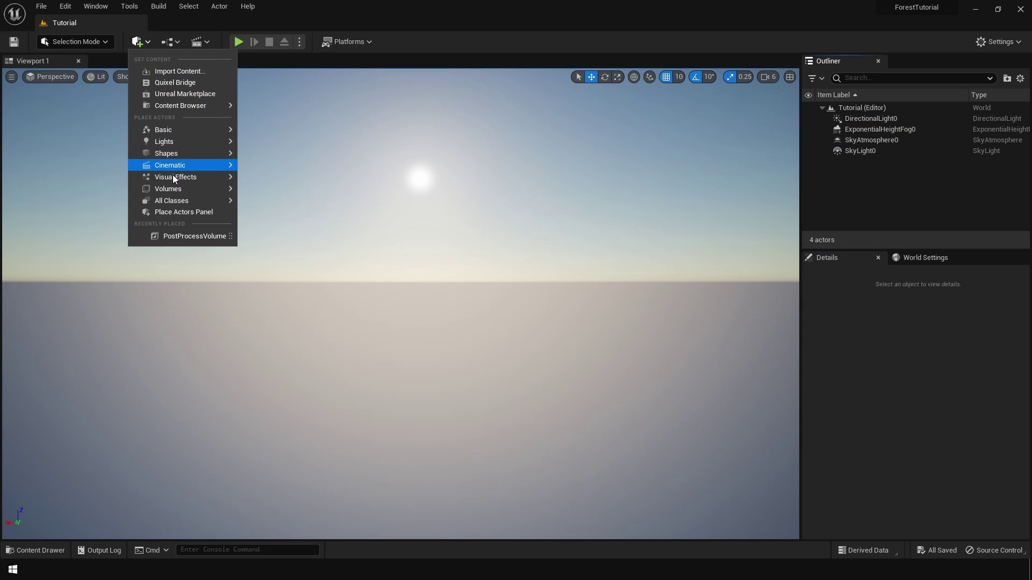
# Step: Place a PostProcessVolume and make it Infinite Extent
pyautogui.moveTo(200, 178)
pyautogui.click(263, 181)
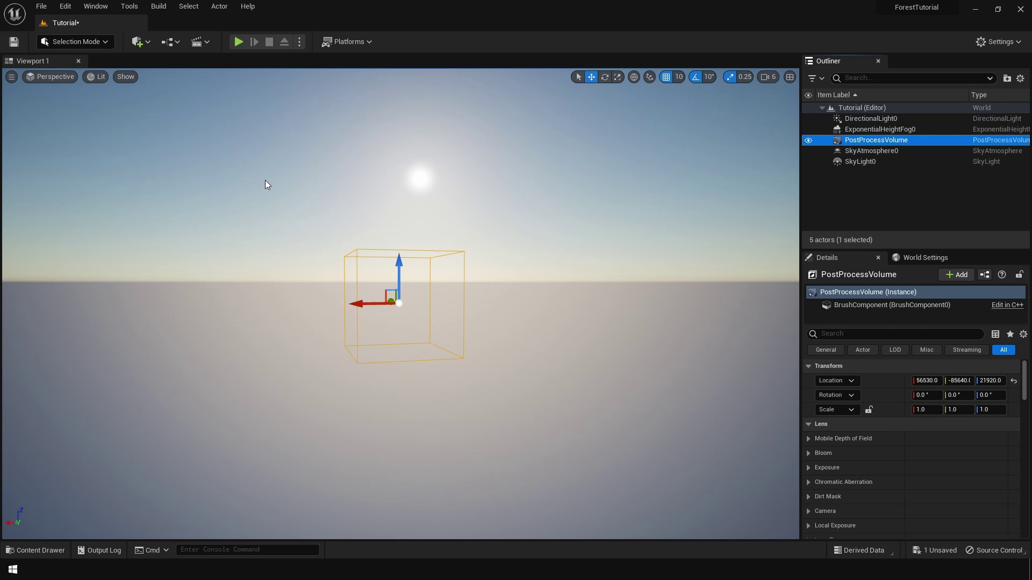
pyautogui.click(858, 334)
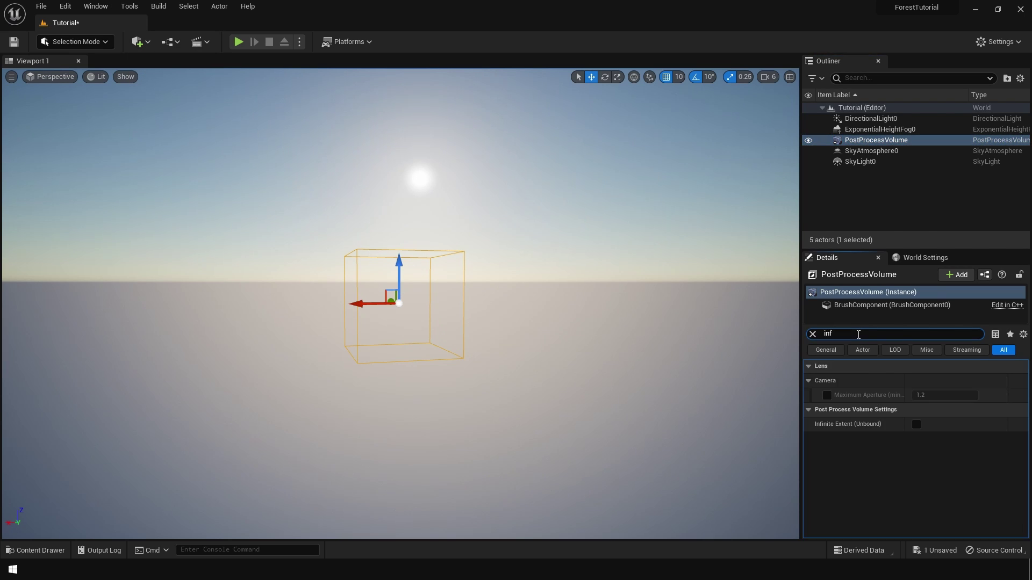
pyautogui.click(916, 424)
# Step: Override exposure Metering Mode and set Min and Max EV100 to 1.0
pyautogui.click(850, 336)
pyautogui.write('Exposure')
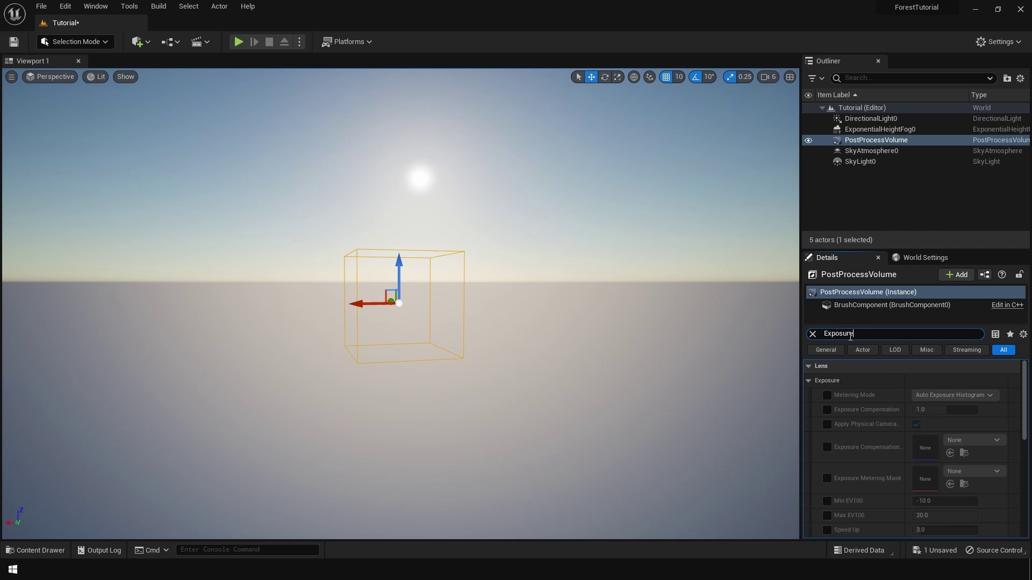
pyautogui.click(827, 395)
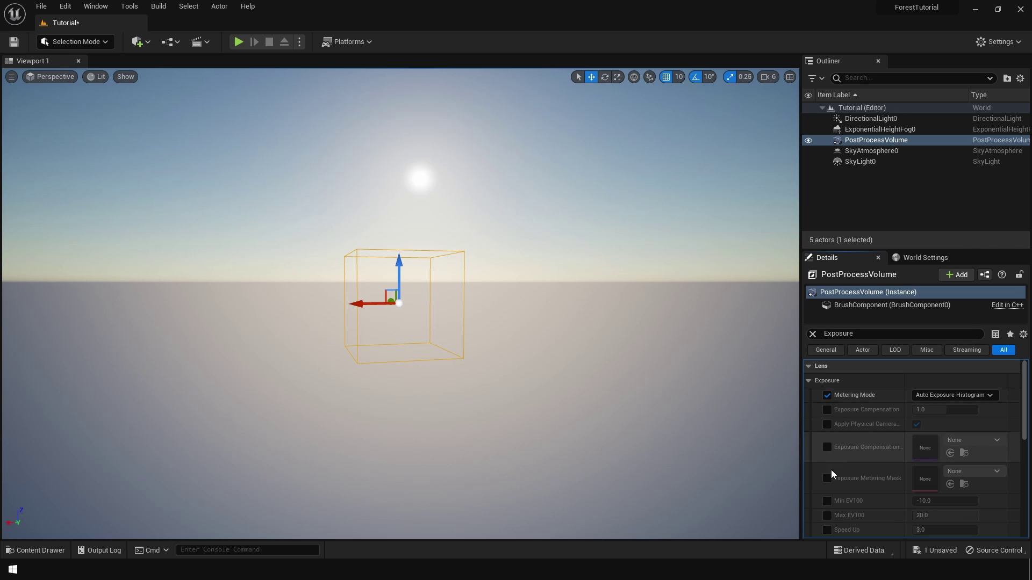
pyautogui.click(827, 501)
pyautogui.click(827, 515)
pyautogui.click(940, 502)
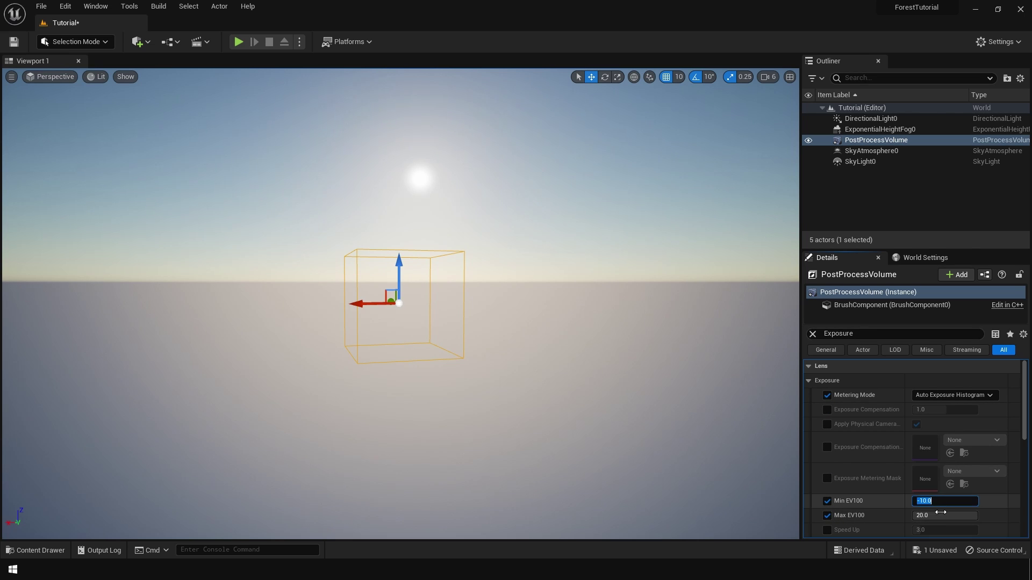
pyautogui.write('1')
pyautogui.click(943, 516)
pyautogui.write('1')
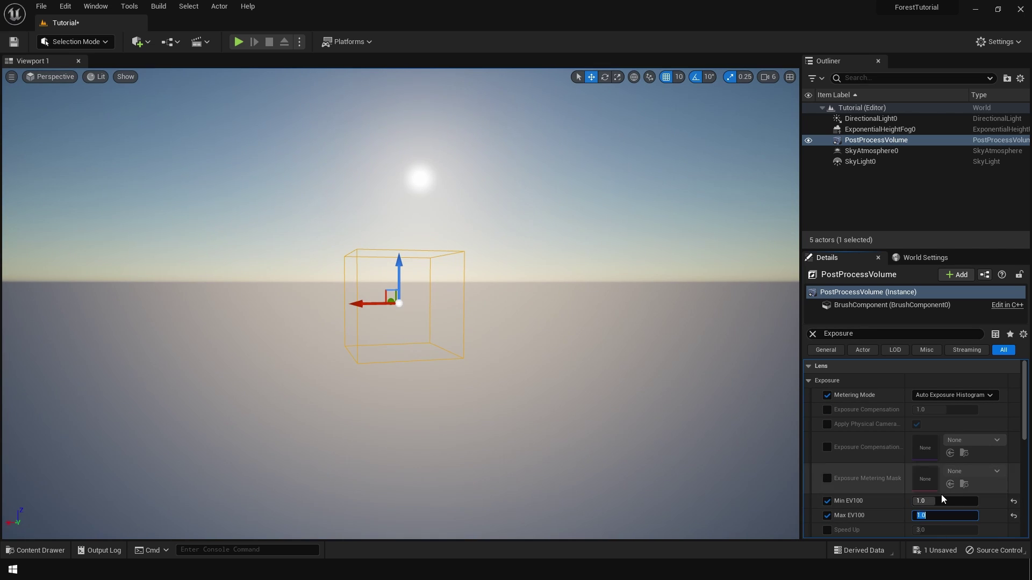
pyautogui.click(871, 119)
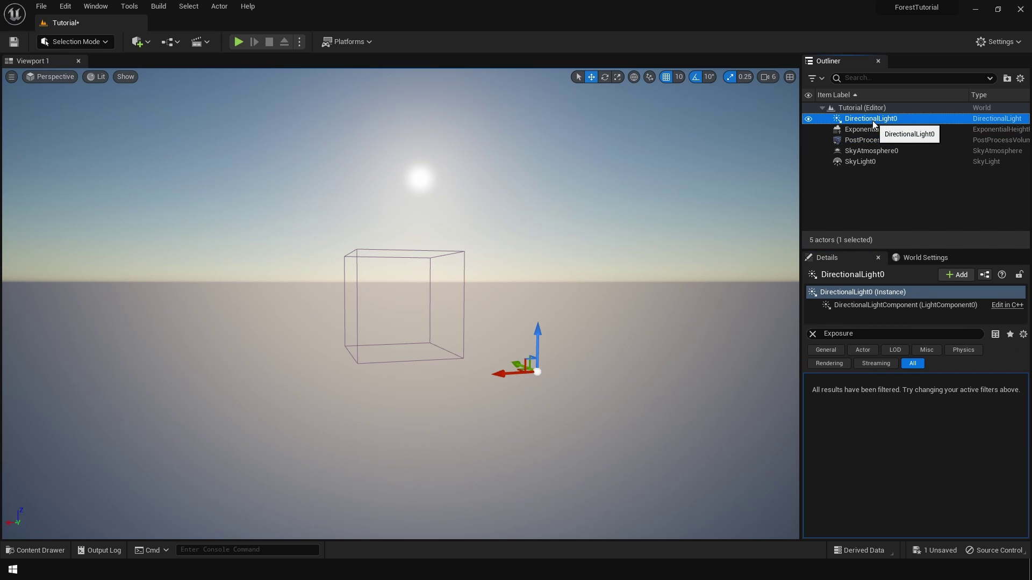
# Step: Rotate the directional light with Ctrl+L to raise the sun high in the sky
pyautogui.click(812, 333)
pyautogui.click(927, 466)
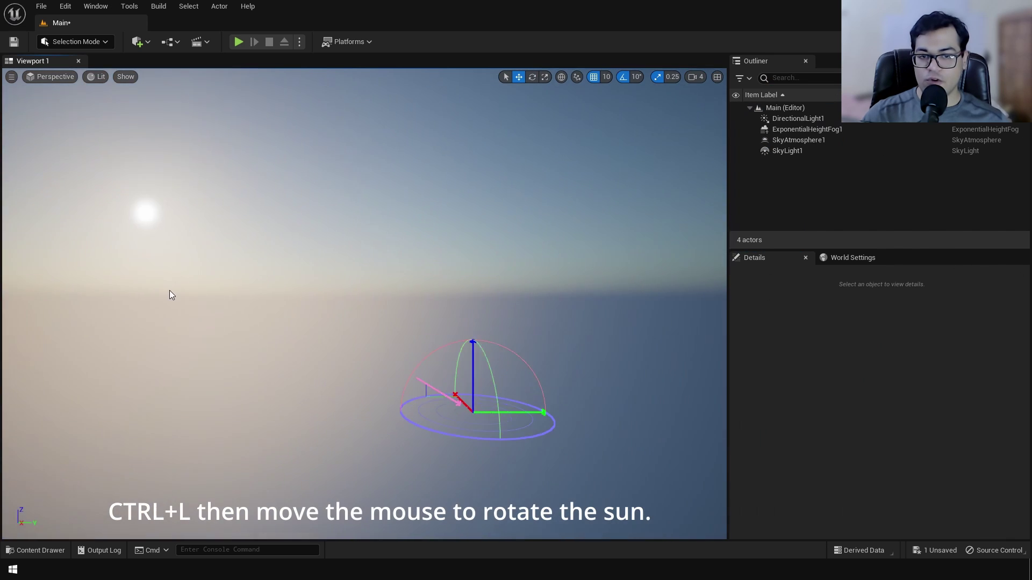
pyautogui.hotkey('ctrl', 'l')
pyautogui.hotkey('ctrl', 'l')
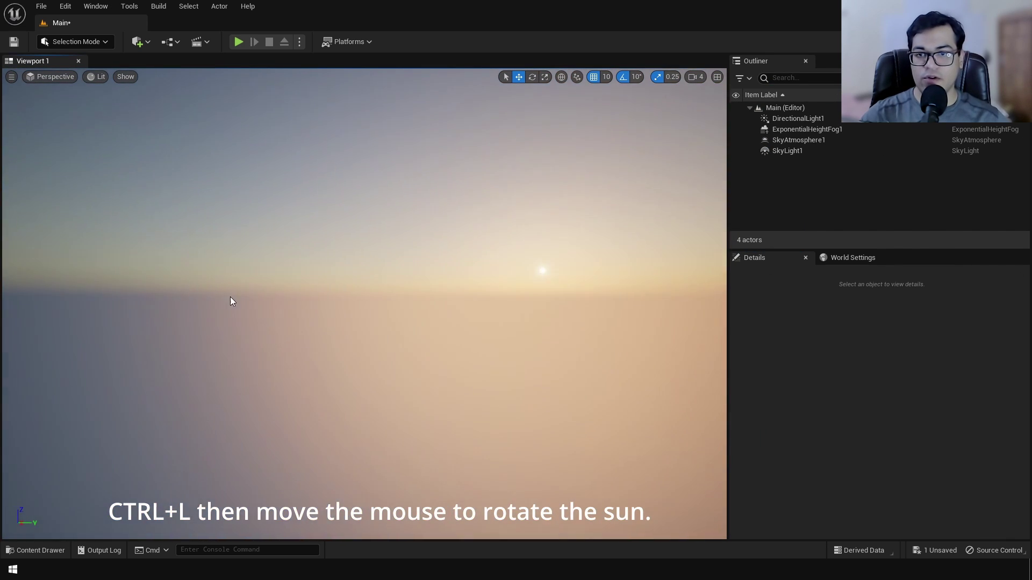
pyautogui.hotkey('ctrl', 'l')
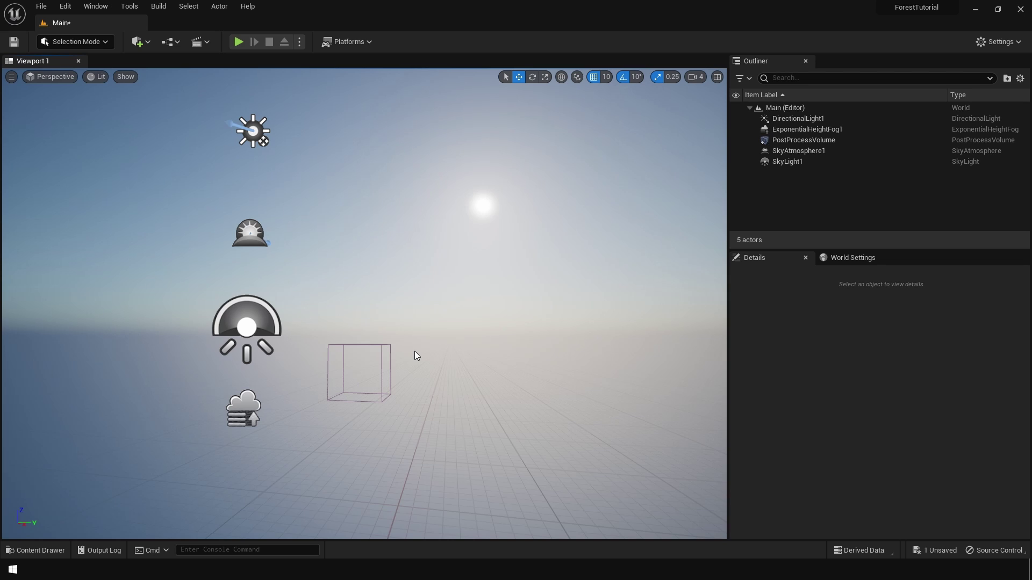
# Step: Group the five lighting actors into a collapsed Outliner folder named Lighting
pyautogui.click(785, 119)
pyautogui.keyDown('shift'); pyautogui.click(788, 161); pyautogui.keyUp('shift')
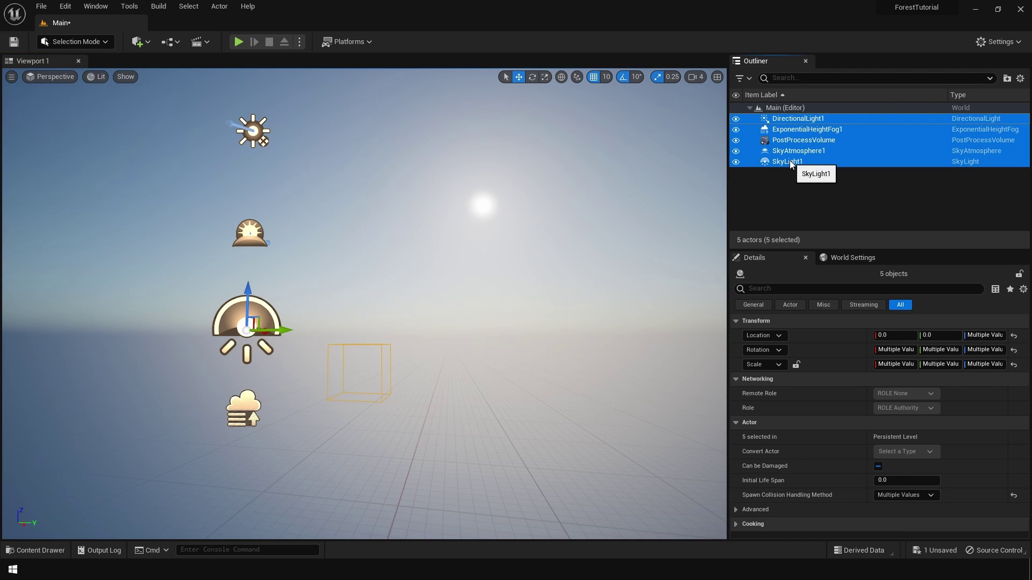
pyautogui.click(1007, 77)
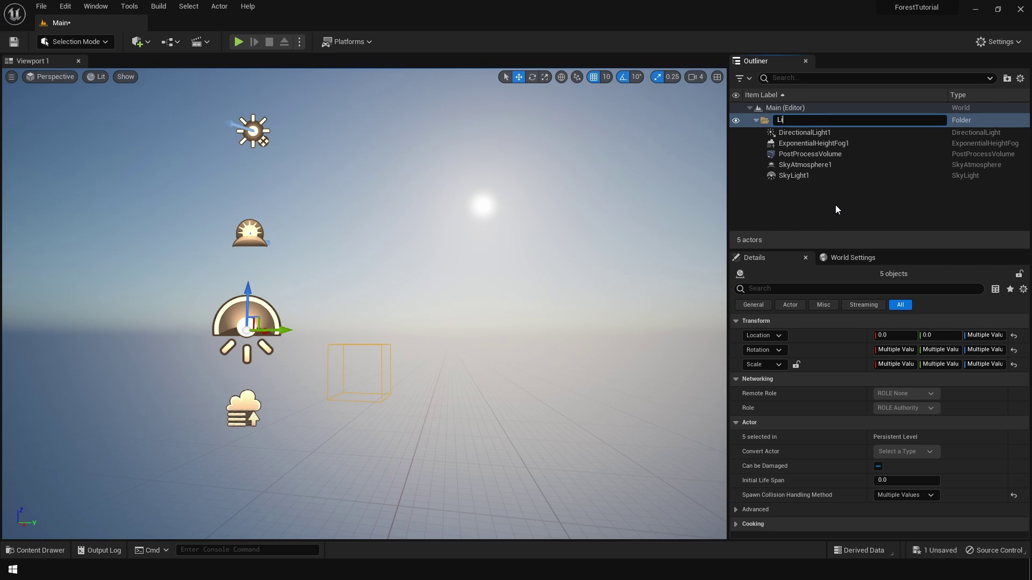
pyautogui.write('Lighting')
pyautogui.press('Return')
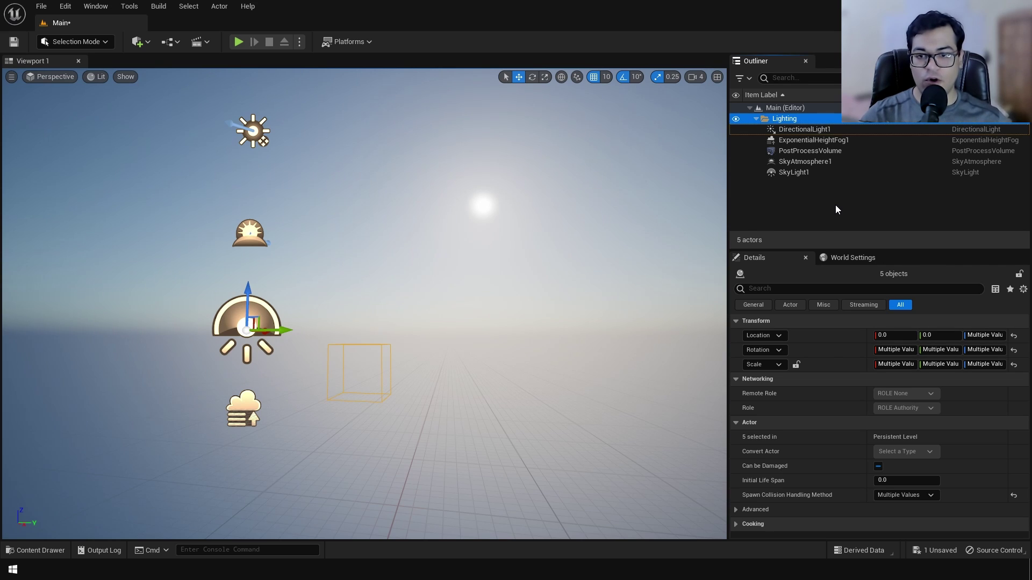
pyautogui.click(756, 118)
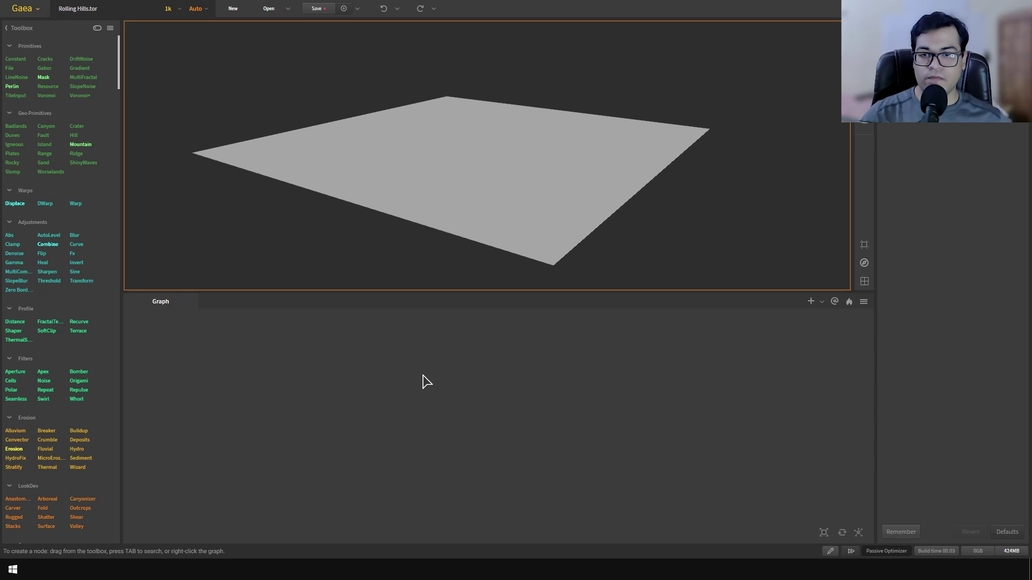
# Step: Add a Perlin node, enlarge its Scale and lower its Octaves from 10 to 6
pyautogui.rightClick(423, 375)
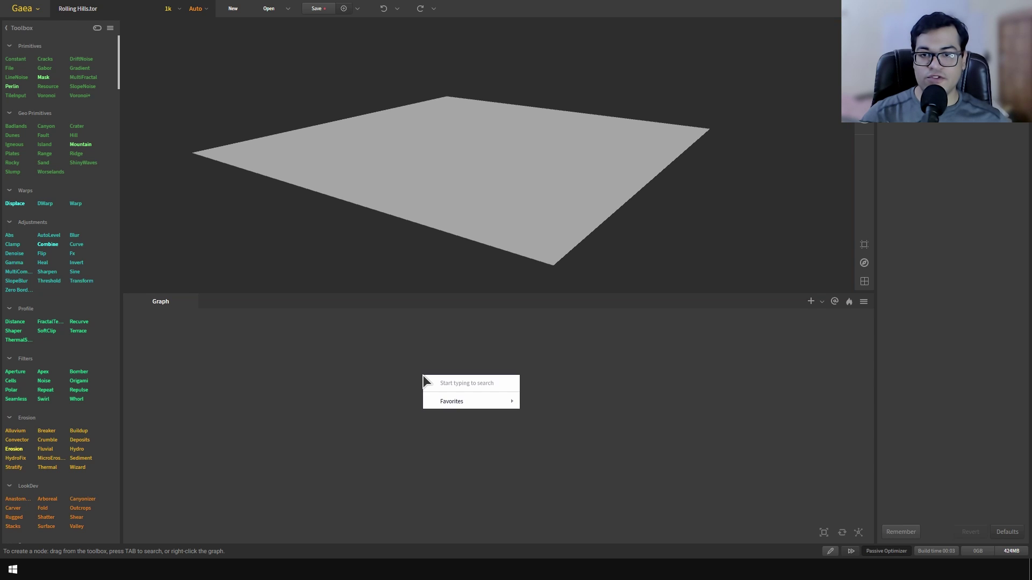
pyautogui.write('perl')
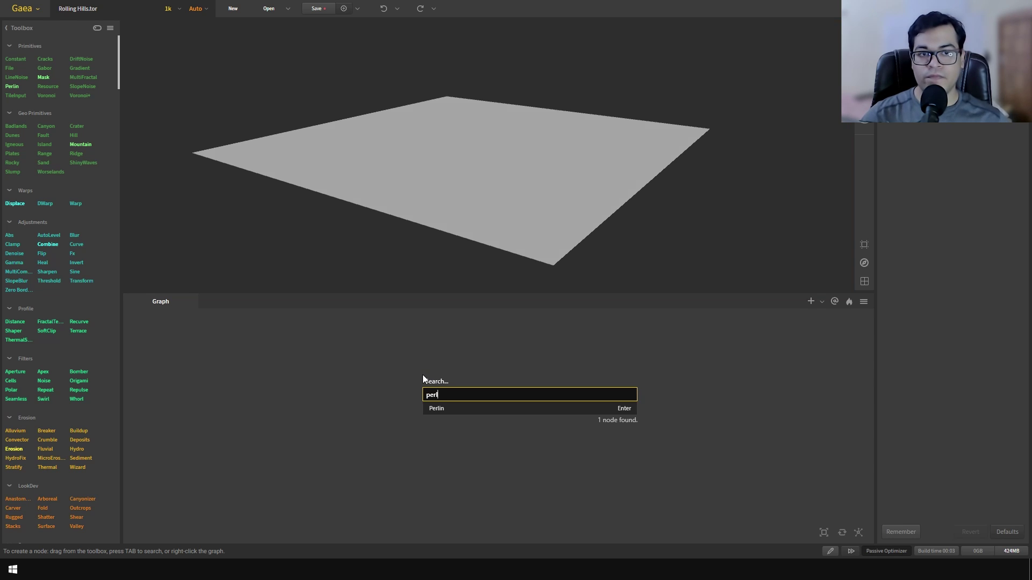
pyautogui.press('Down')
pyautogui.press('Return')
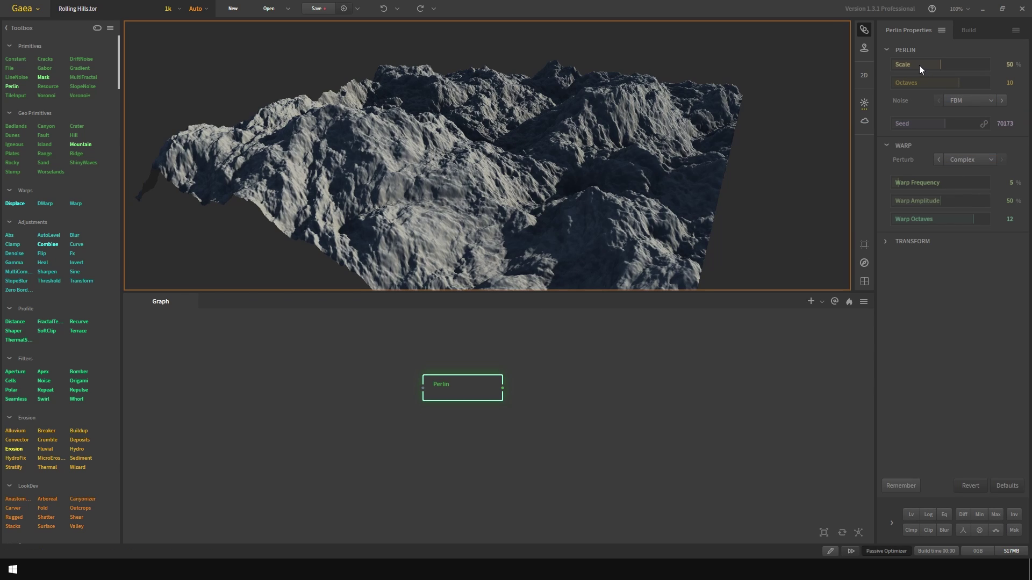
pyautogui.moveTo(919, 66); pyautogui.dragTo(969, 64)
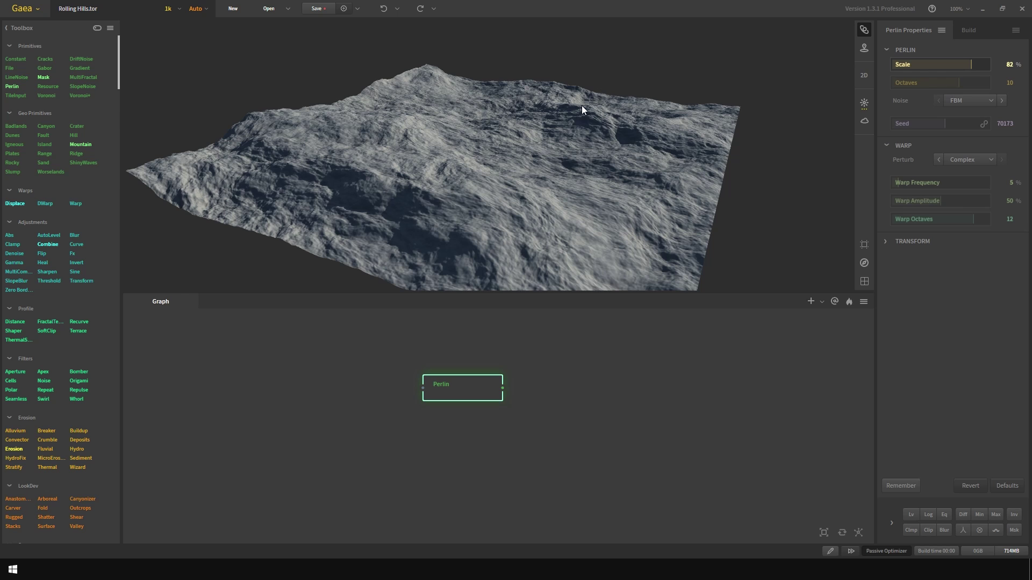
pyautogui.moveTo(581, 105); pyautogui.dragTo(872, 172)
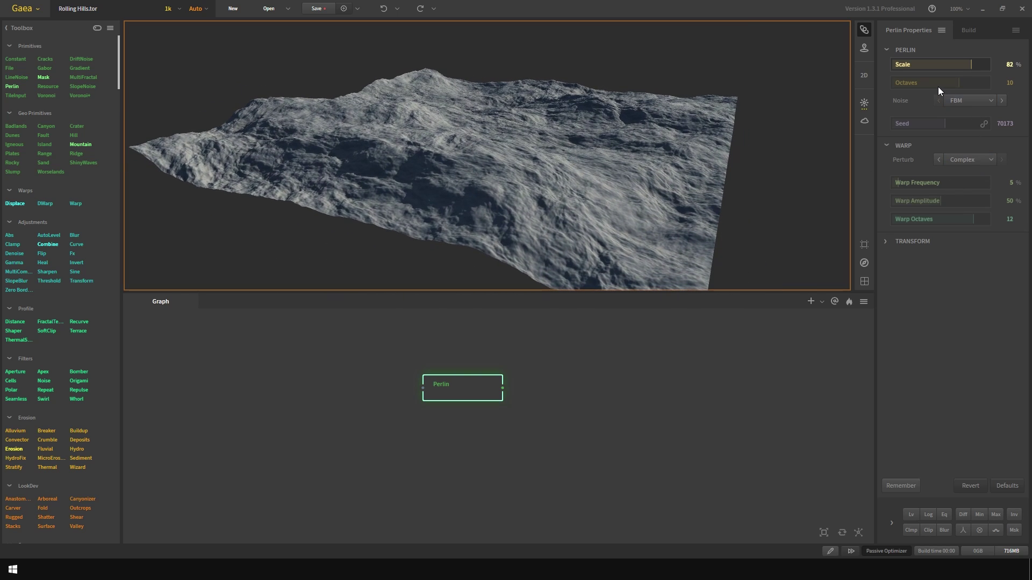
pyautogui.moveTo(936, 85); pyautogui.dragTo(950, 82)
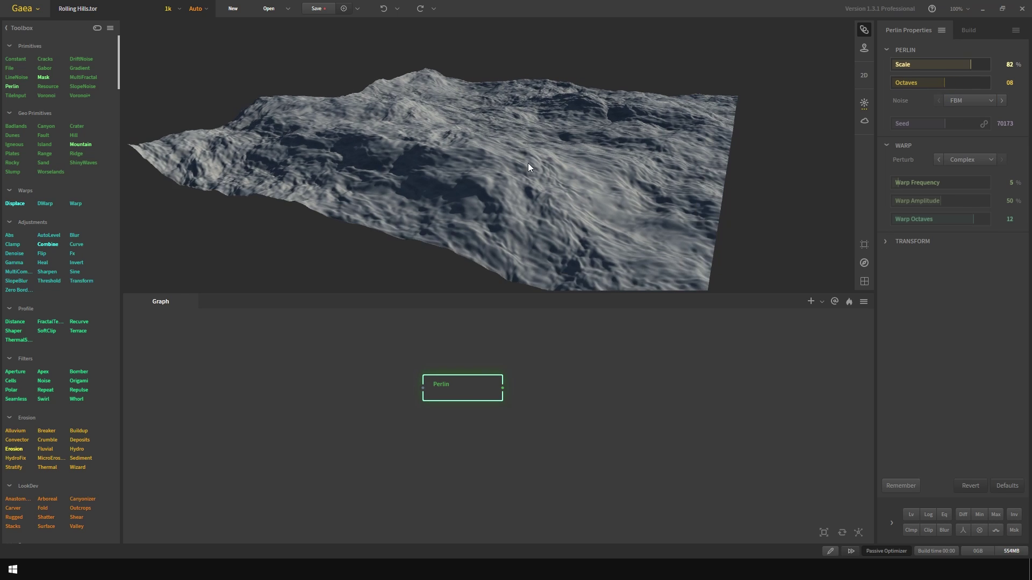
# Step: Add a Rugged node beside Perlin
pyautogui.press('Tab')
pyautogui.write('rugg')
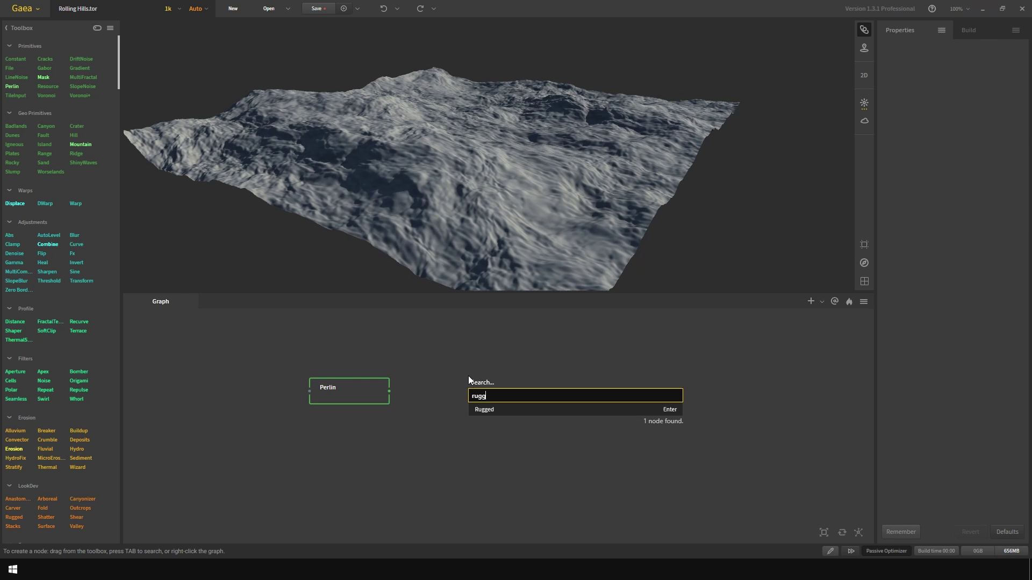
pyautogui.press('Return')
pyautogui.press('Return')
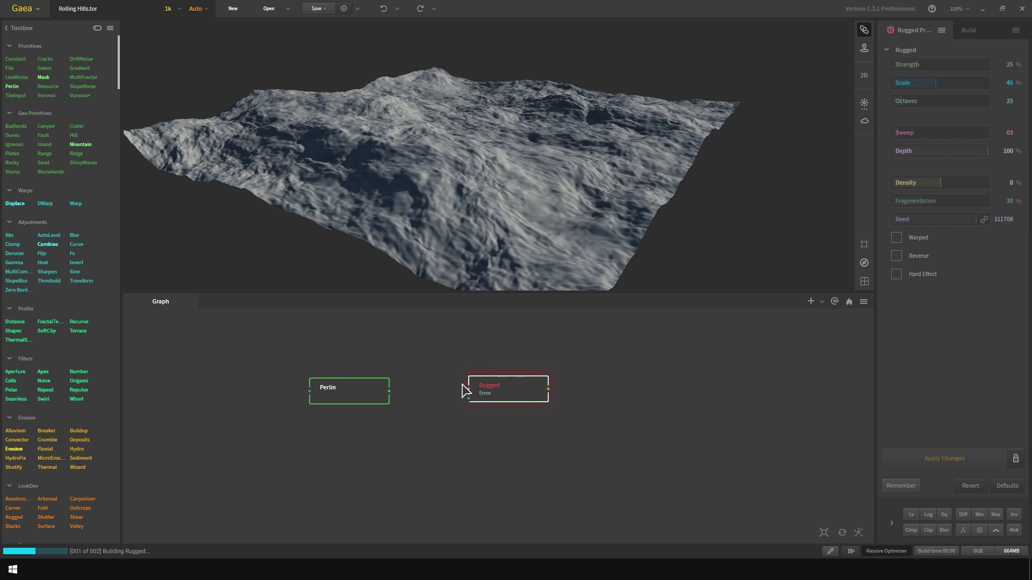
# Step: Wire Perlin into Rugged and add an Erosion node after it
pyautogui.moveTo(389, 391); pyautogui.dragTo(467, 393)
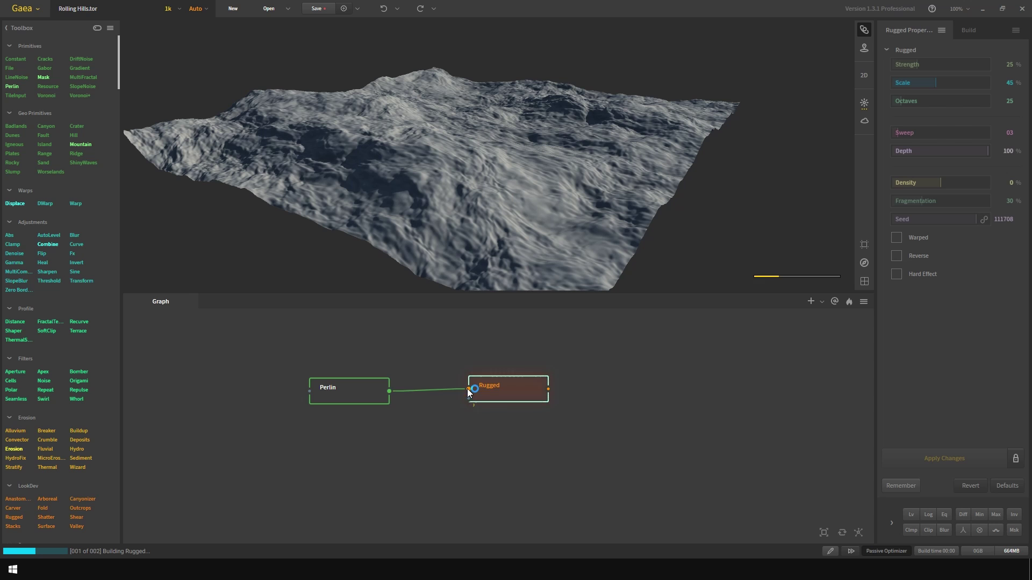
pyautogui.moveTo(530, 197); pyautogui.dragTo(398, 185)
pyautogui.click(639, 383)
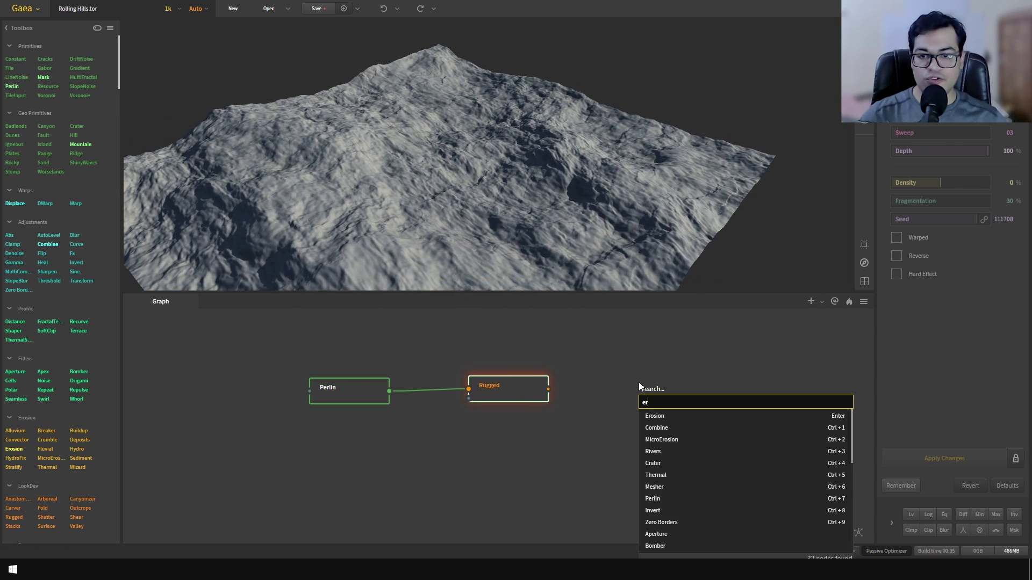
pyautogui.write('eros')
pyautogui.press('Return')
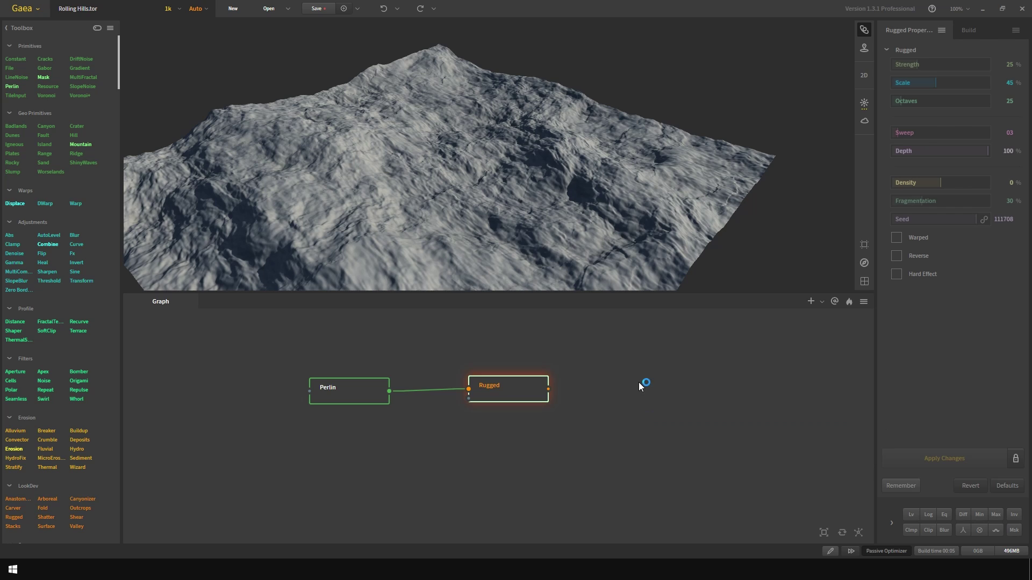
# Step: Add a Thermal node after Erosion and line the nodes up in a straight row
pyautogui.moveTo(469, 232); pyautogui.dragTo(465, 152)
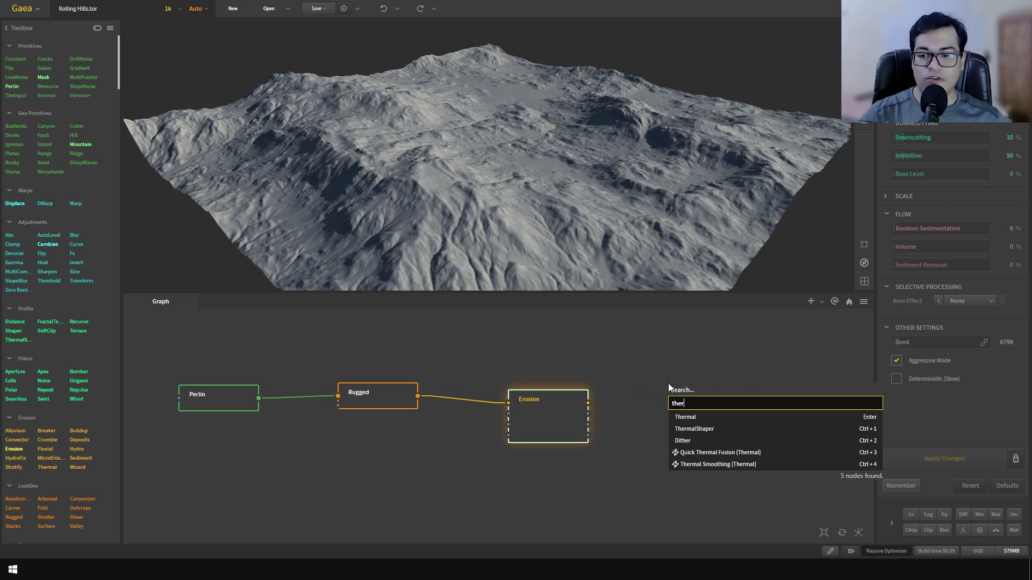
pyautogui.press('Down')
pyautogui.press('Down')
pyautogui.press('Down')
pyautogui.press('Down')
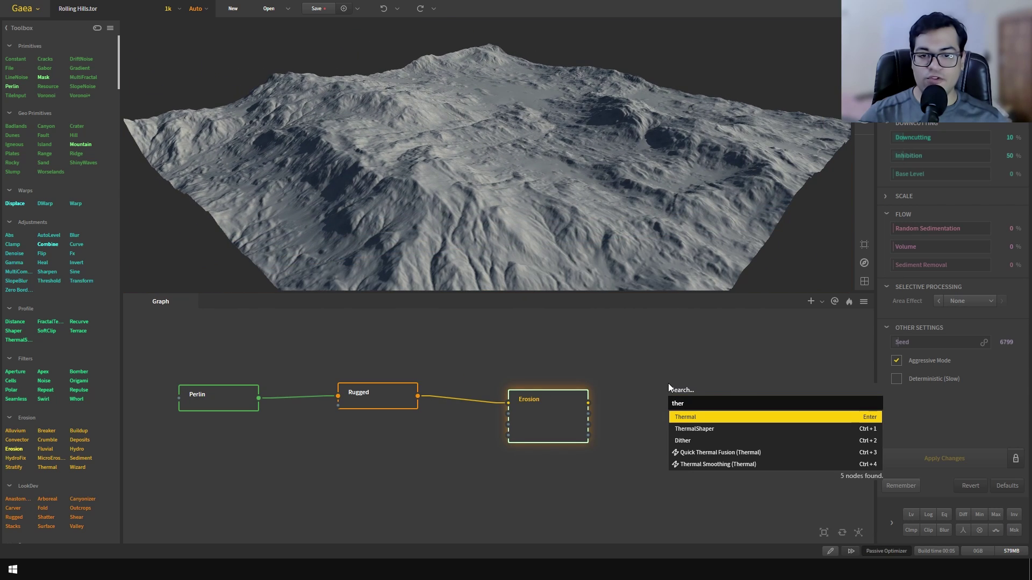
pyautogui.press('Down')
pyautogui.press('Return')
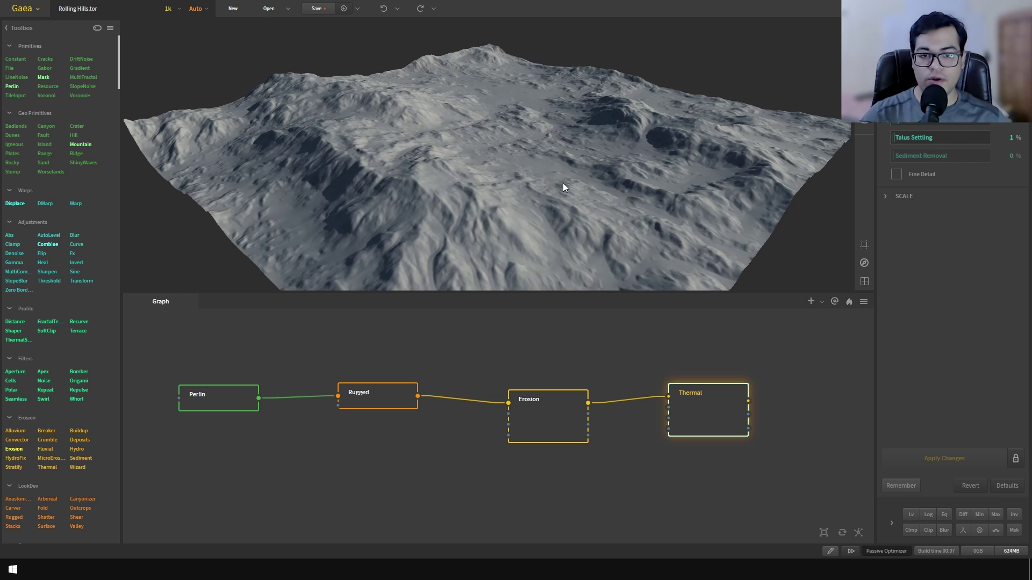
pyautogui.moveTo(563, 186); pyautogui.dragTo(466, 154)
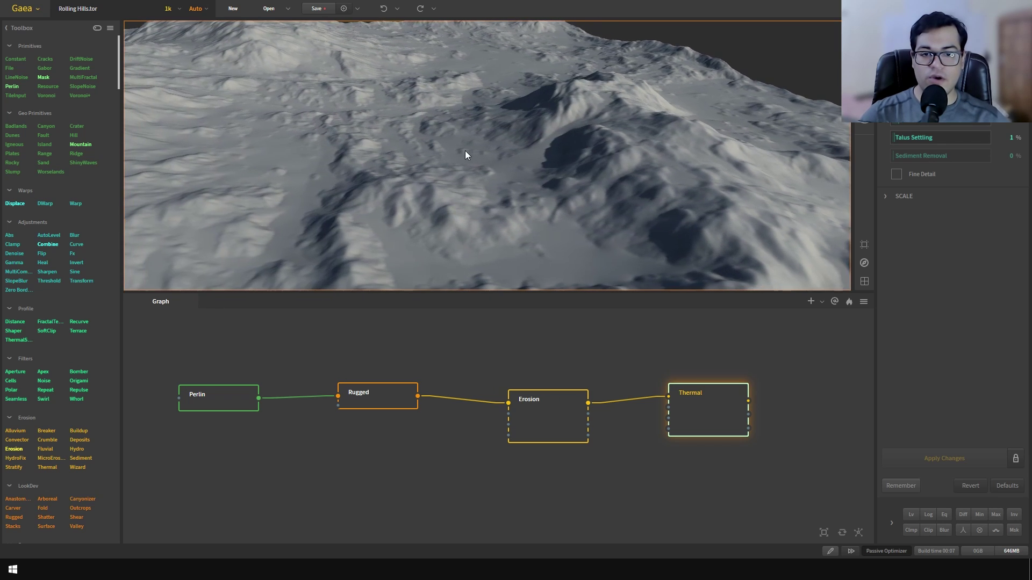
pyautogui.scroll(-8, 583, 175)
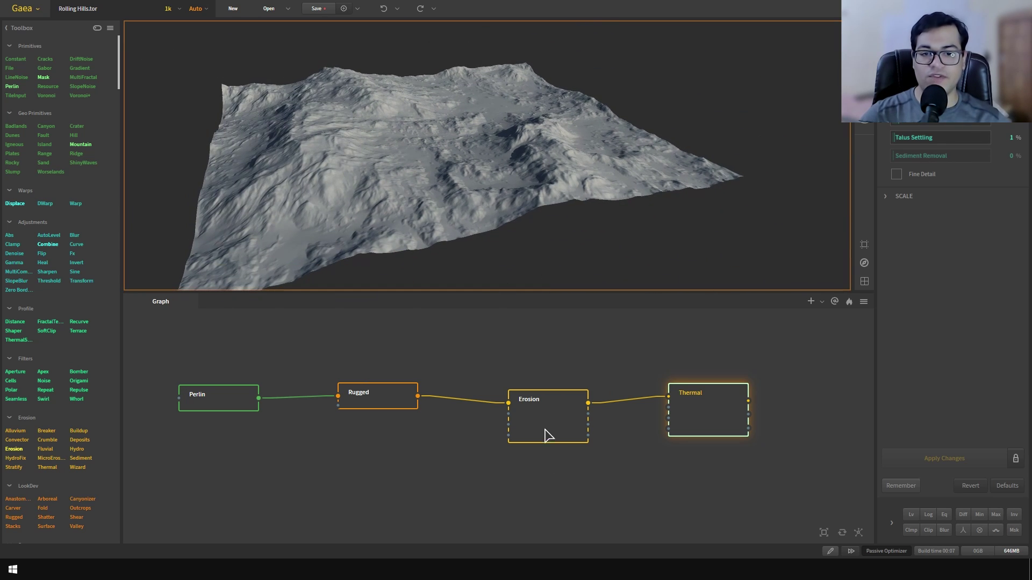
pyautogui.moveTo(547, 436); pyautogui.dragTo(525, 408)
pyautogui.moveTo(714, 422); pyautogui.dragTo(687, 410)
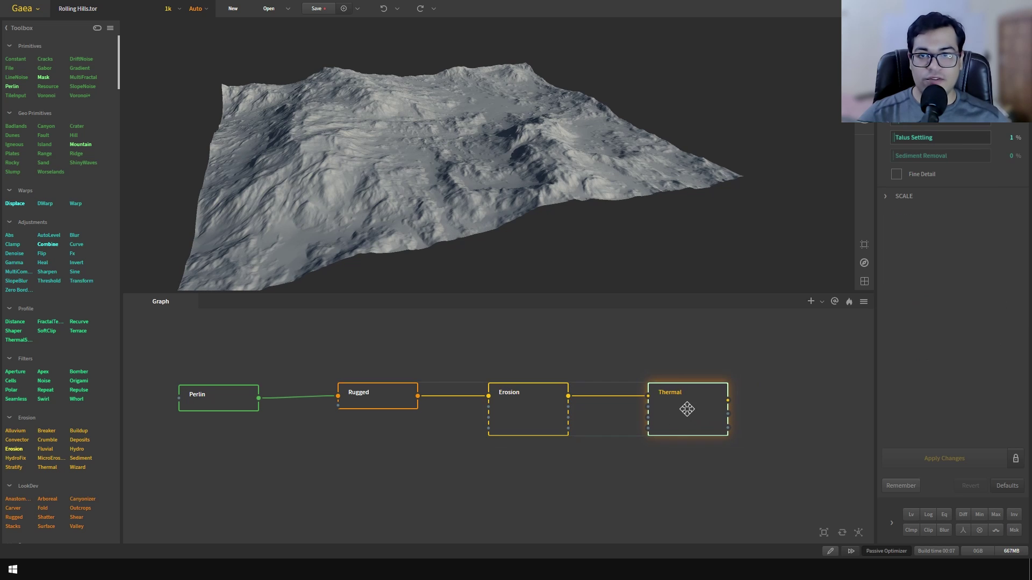
pyautogui.moveTo(463, 189); pyautogui.dragTo(482, 201)
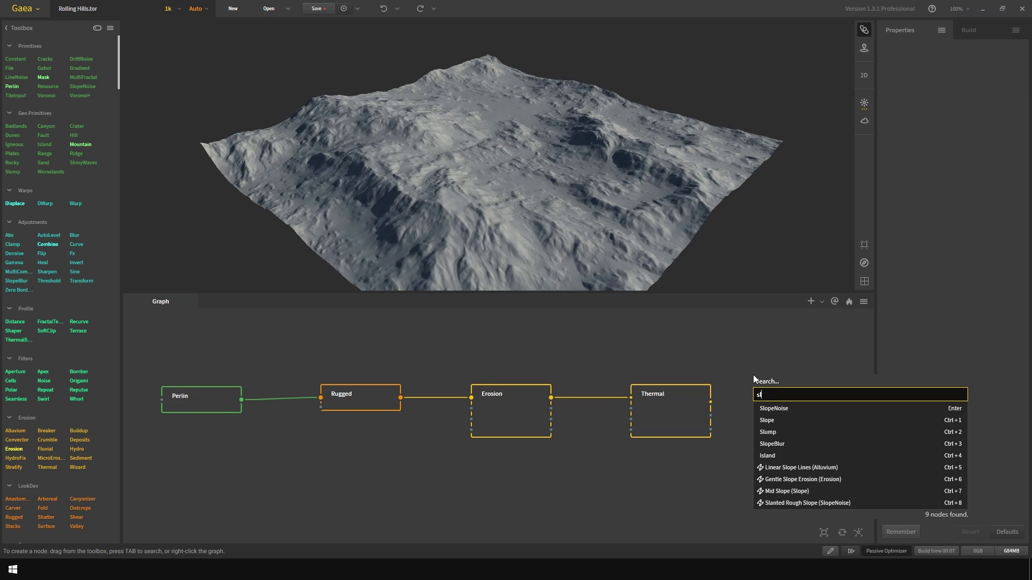
# Step: Add a Slope node fed by Thermal and pin Thermal as the preview underlay
pyautogui.write('lop')
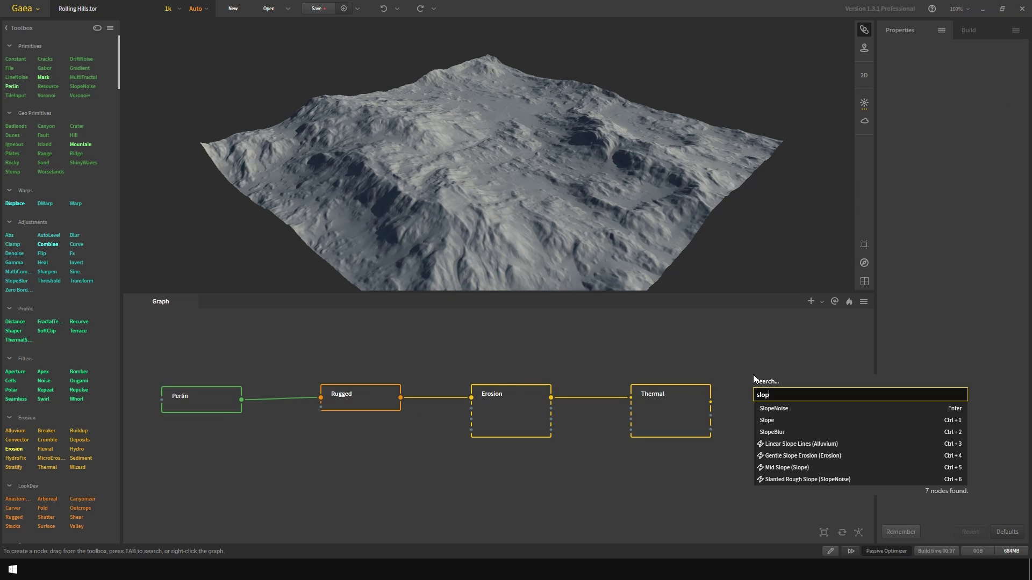
pyautogui.press('Down')
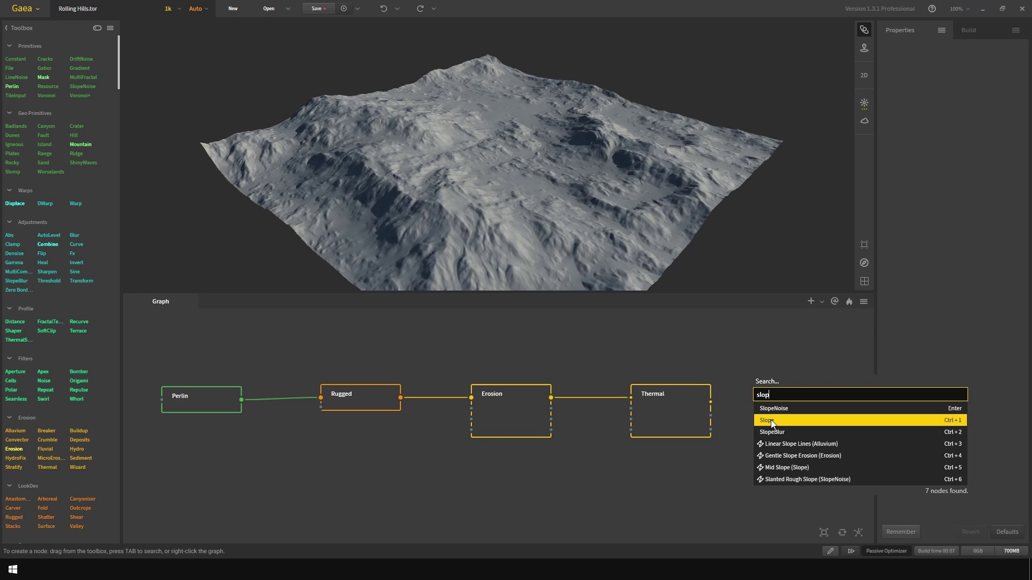
pyautogui.press('Return')
pyautogui.moveTo(781, 398); pyautogui.dragTo(784, 409)
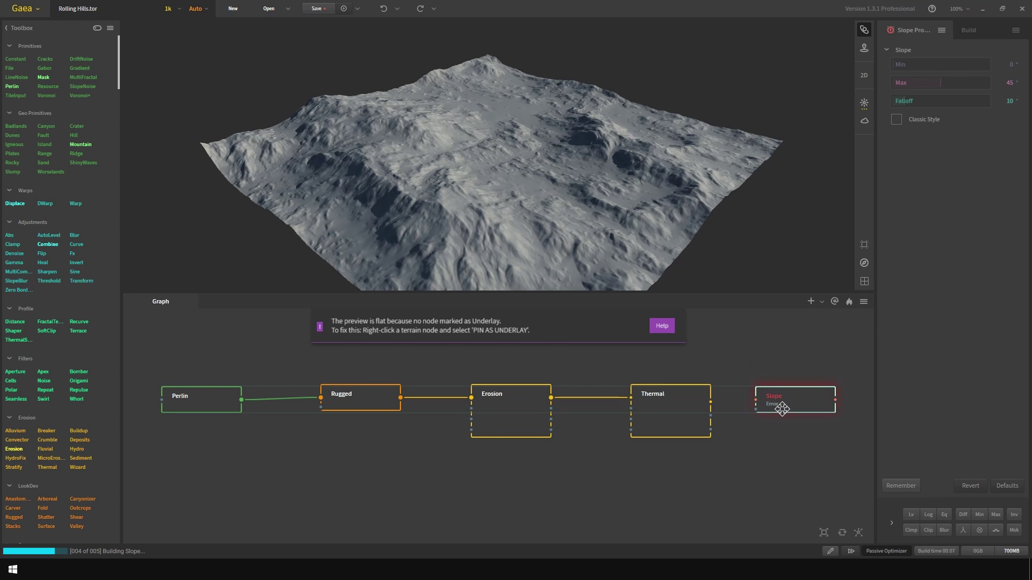
pyautogui.moveTo(709, 402); pyautogui.dragTo(784, 428)
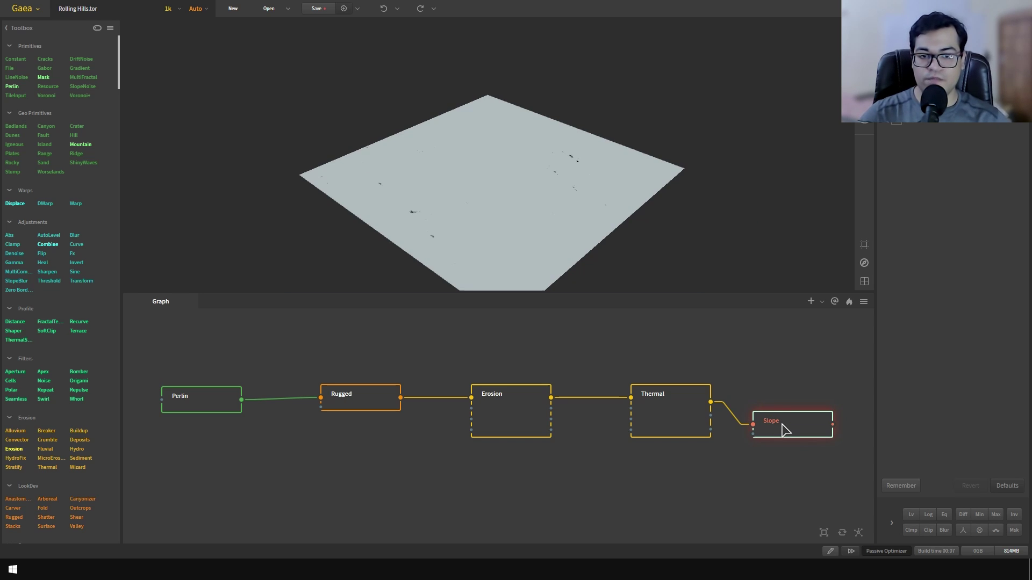
pyautogui.click(691, 414)
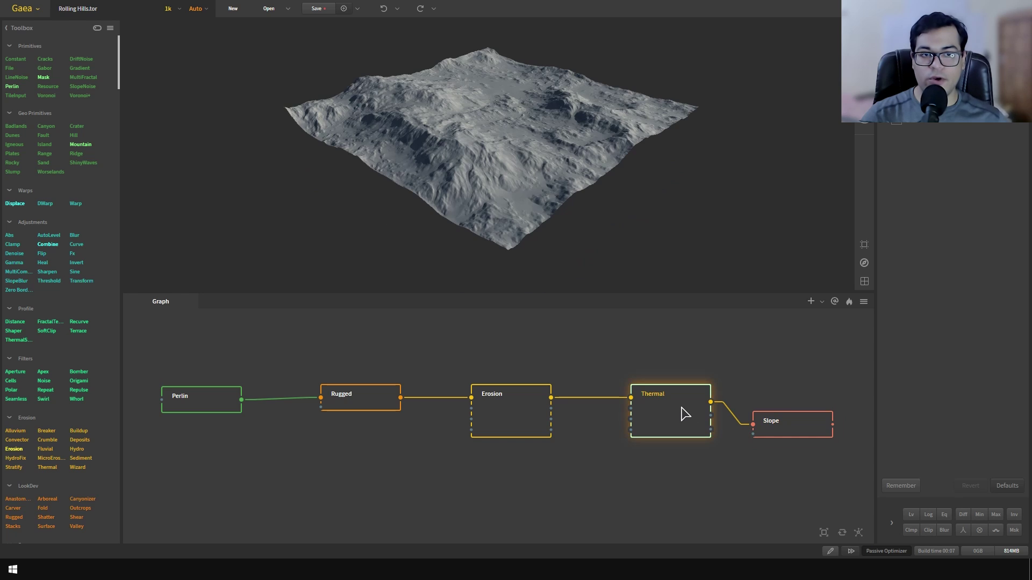
pyautogui.rightClick(682, 408)
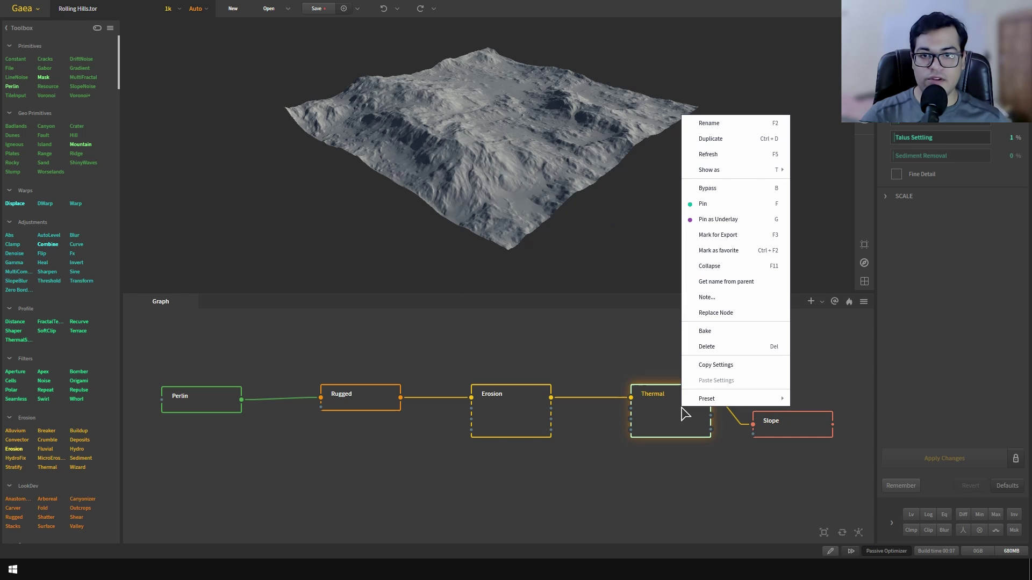
pyautogui.click(704, 220)
# Step: Adjust the Slope node's Max angle, settling near 40°
pyautogui.click(796, 435)
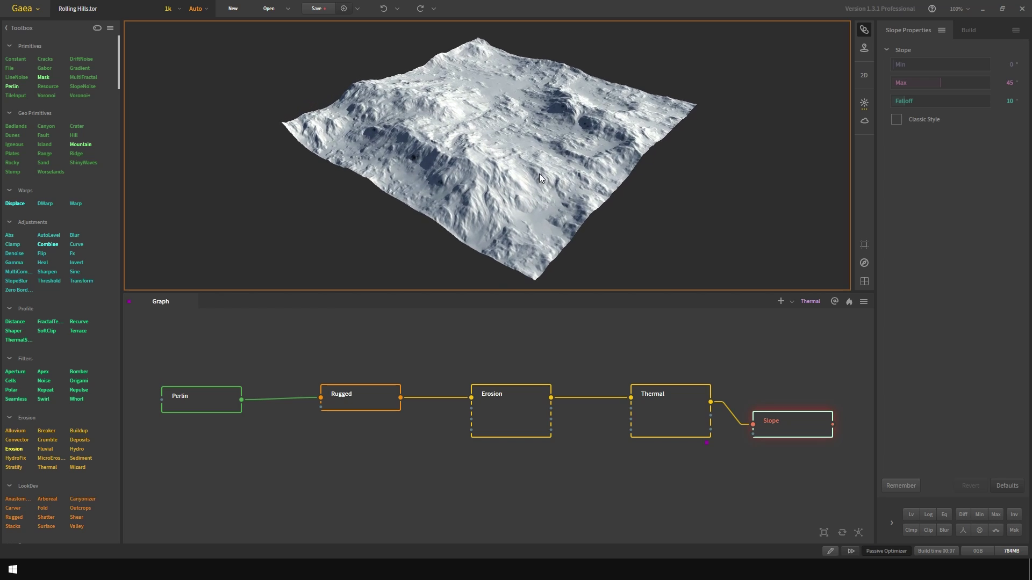
pyautogui.scroll(5, 484, 135)
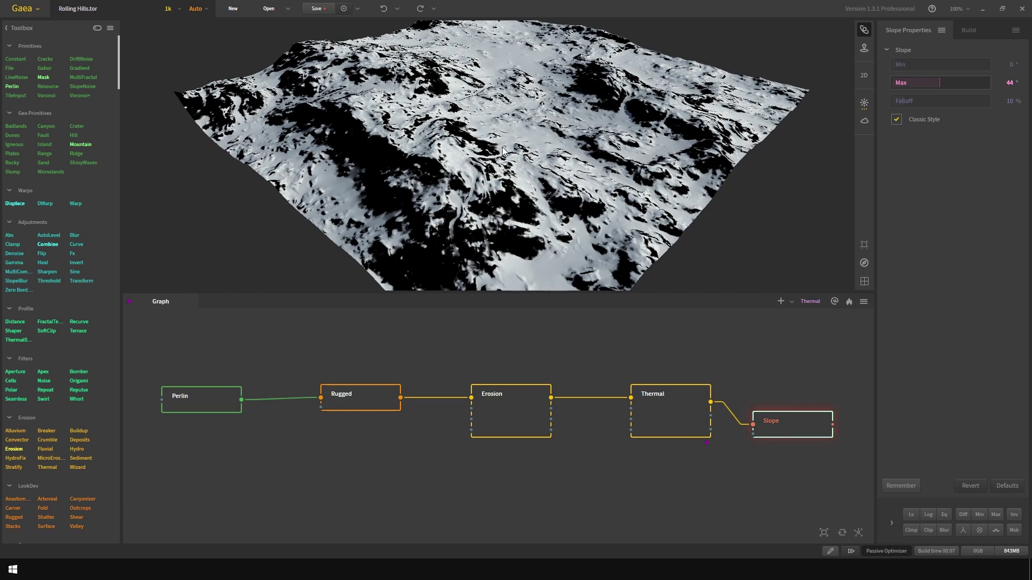
pyautogui.moveTo(502, 148); pyautogui.dragTo(505, 169)
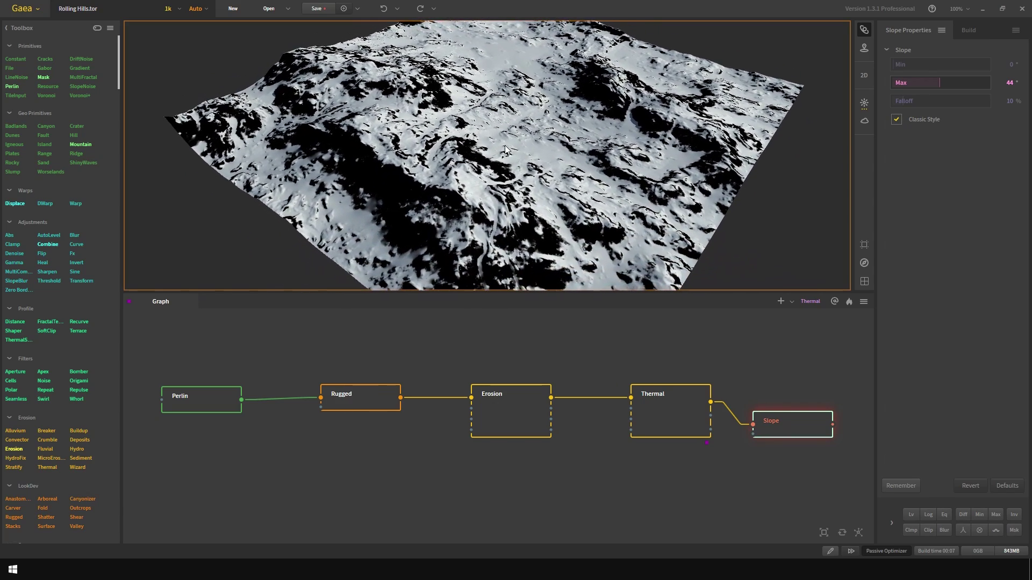
pyautogui.click(938, 85)
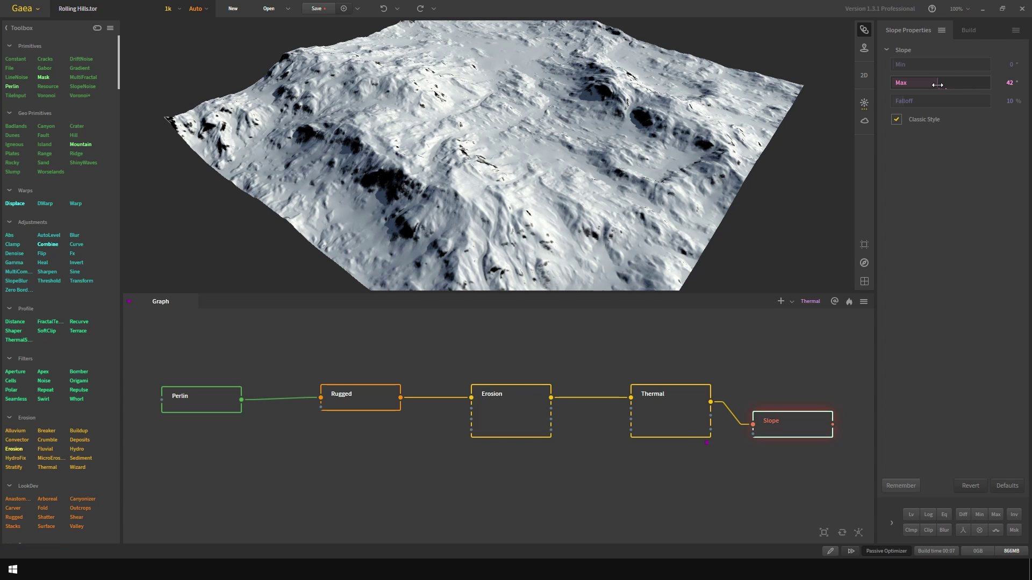
pyautogui.click(928, 83)
pyautogui.click(916, 82)
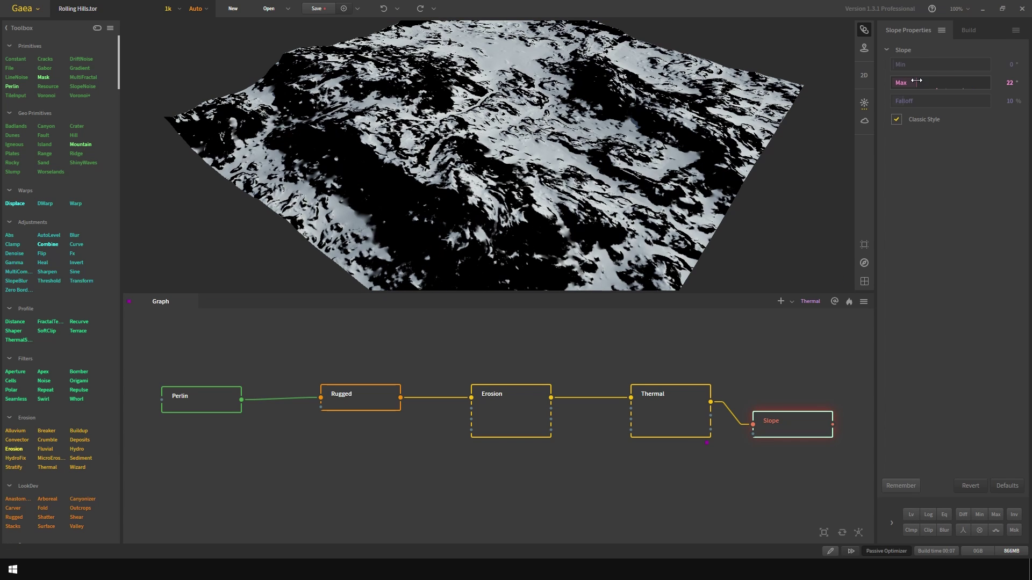
pyautogui.click(932, 82)
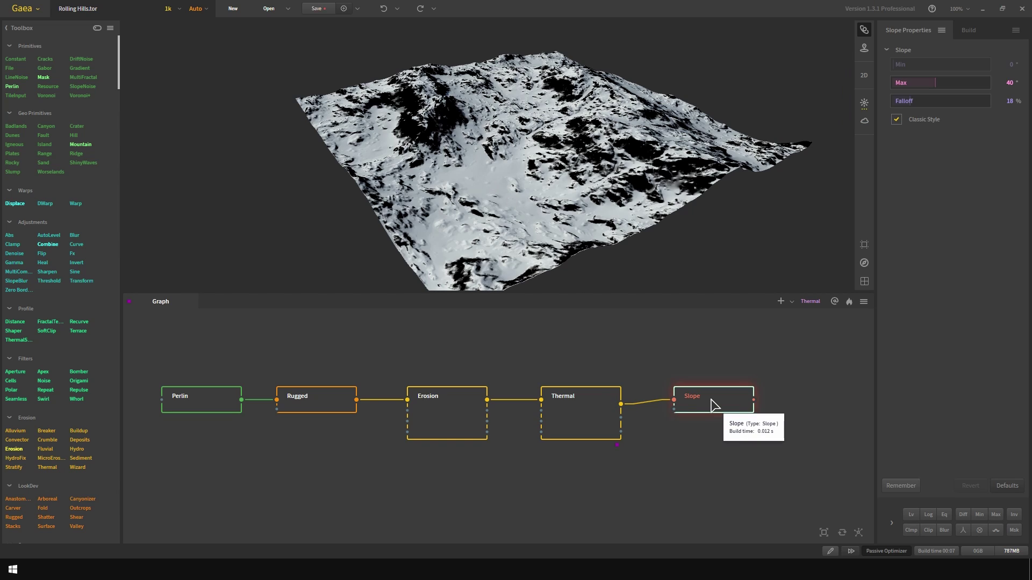
pyautogui.moveTo(621, 414); pyautogui.dragTo(710, 453)
# Step: Add an Output node from Thermal and set its format to PNG (16-bit)
pyautogui.click(757, 458)
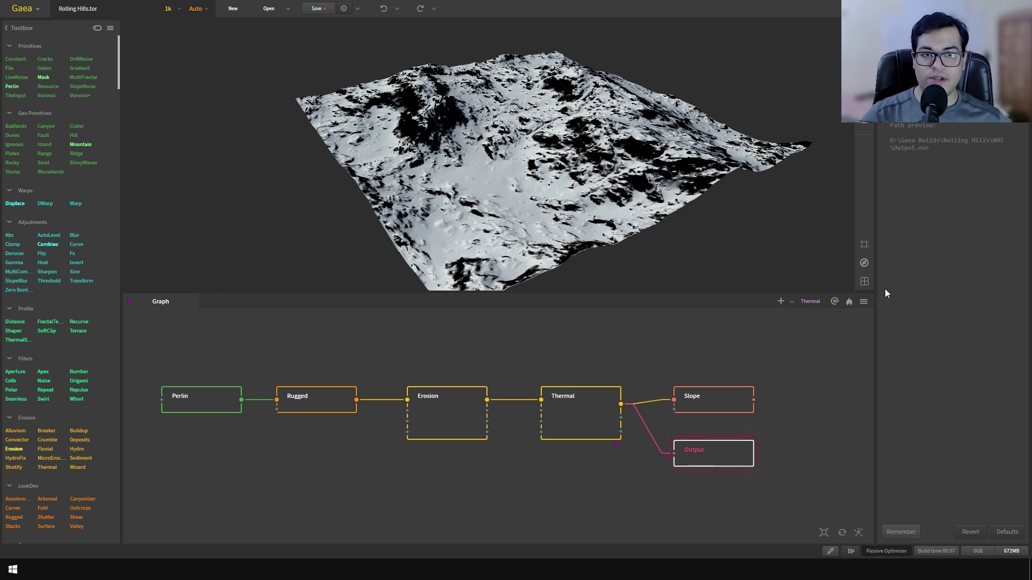
pyautogui.click(971, 30)
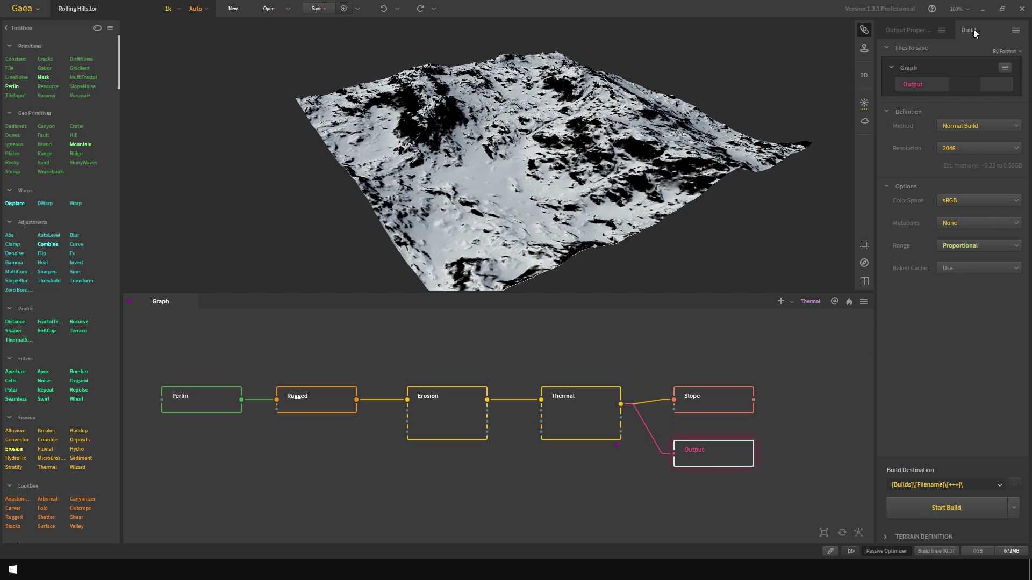
pyautogui.doubleClick(924, 86)
pyautogui.write('Heightmap')
pyautogui.click(907, 29)
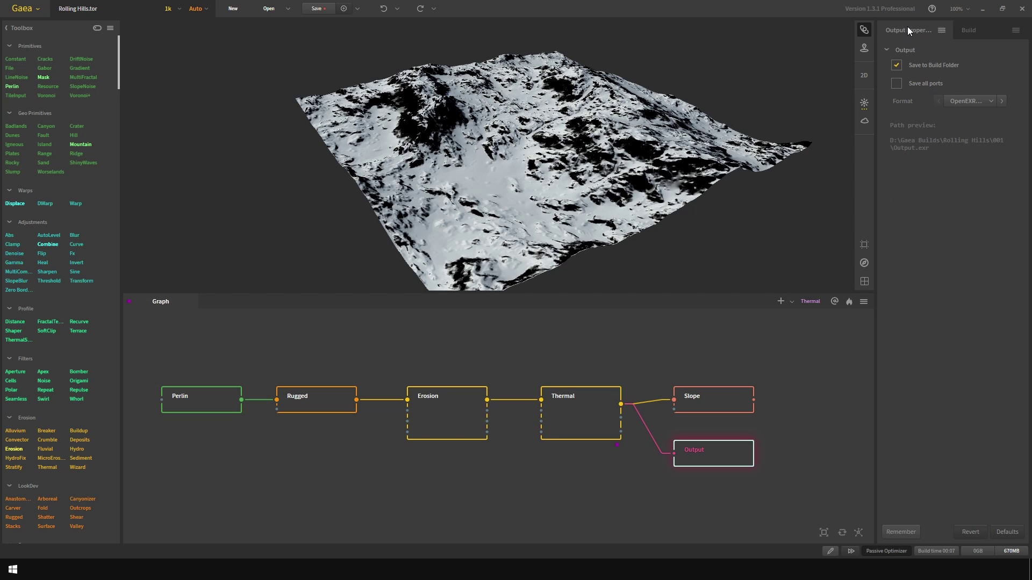
pyautogui.click(963, 102)
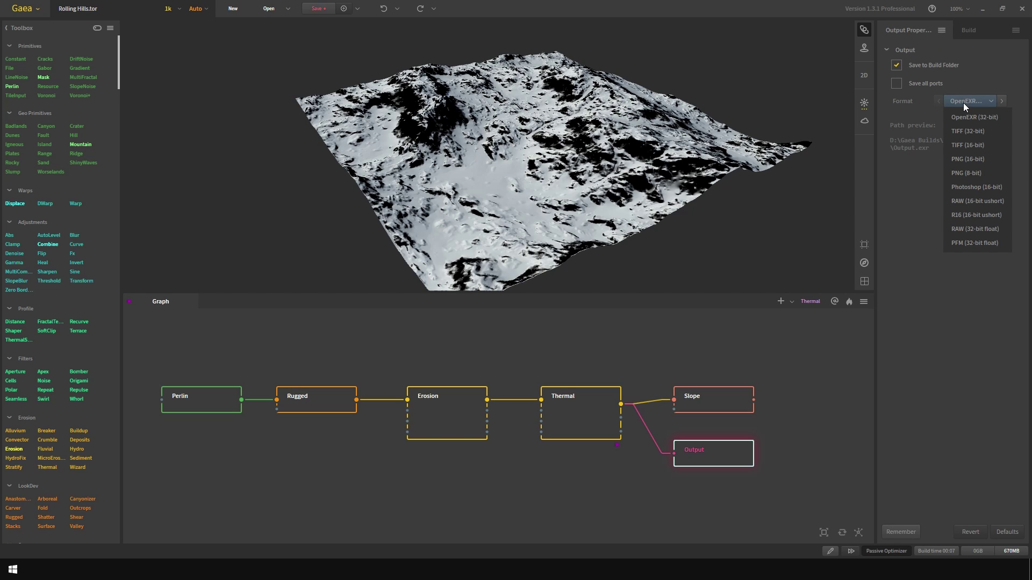
pyautogui.click(990, 160)
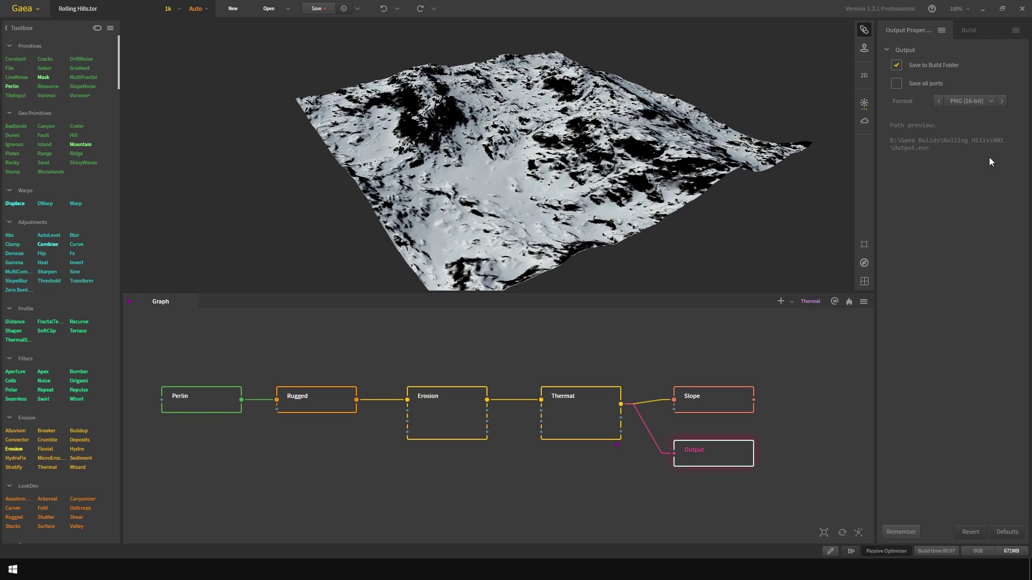
# Step: Mark the Slope and Output nodes for export
pyautogui.click(708, 402)
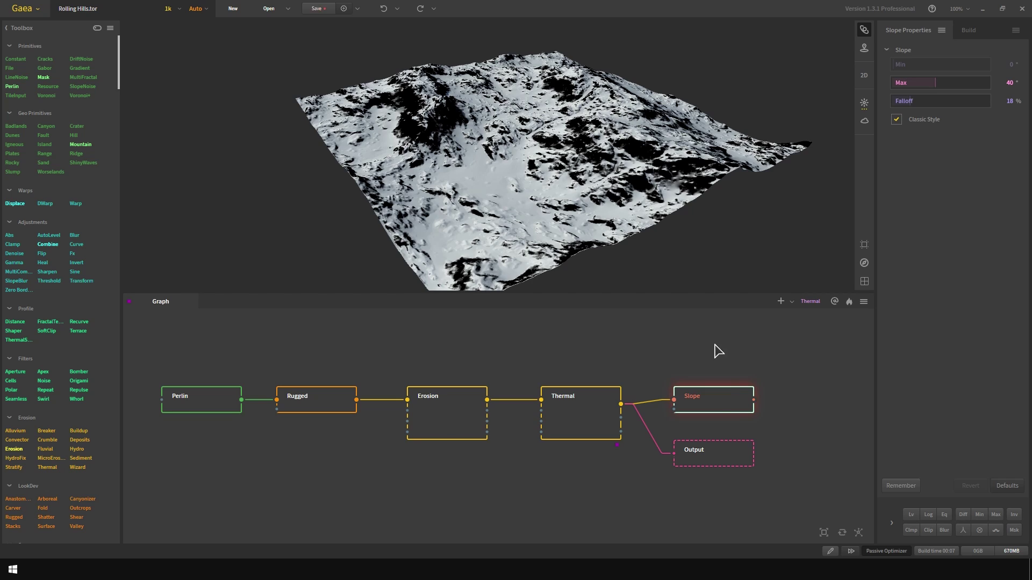
pyautogui.rightClick(720, 399)
pyautogui.click(740, 223)
pyautogui.click(726, 461)
pyautogui.rightClick(725, 463)
pyautogui.click(744, 290)
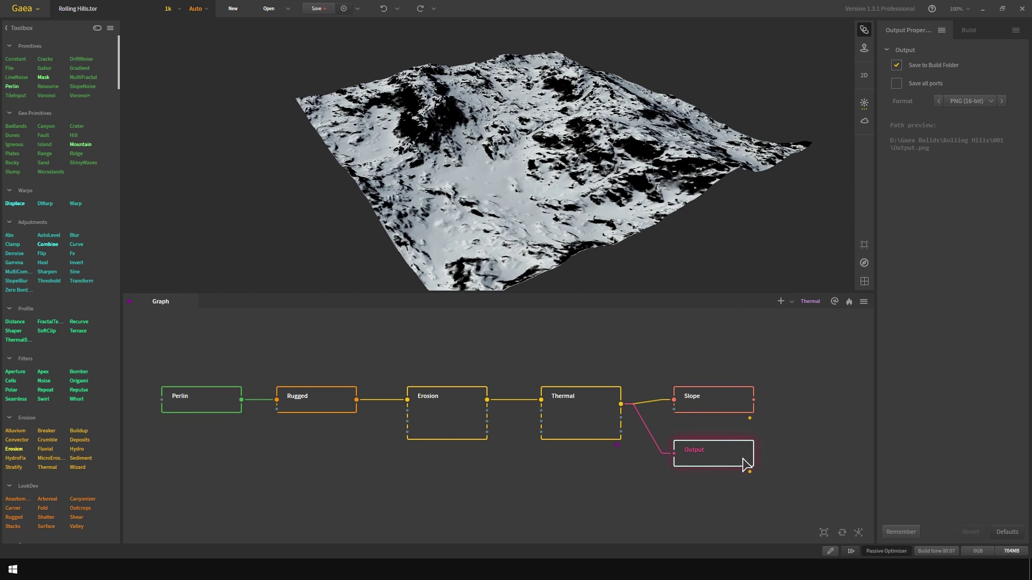
# Step: Save the Slope export as .png and set the build resolution to 4033
pyautogui.click(970, 31)
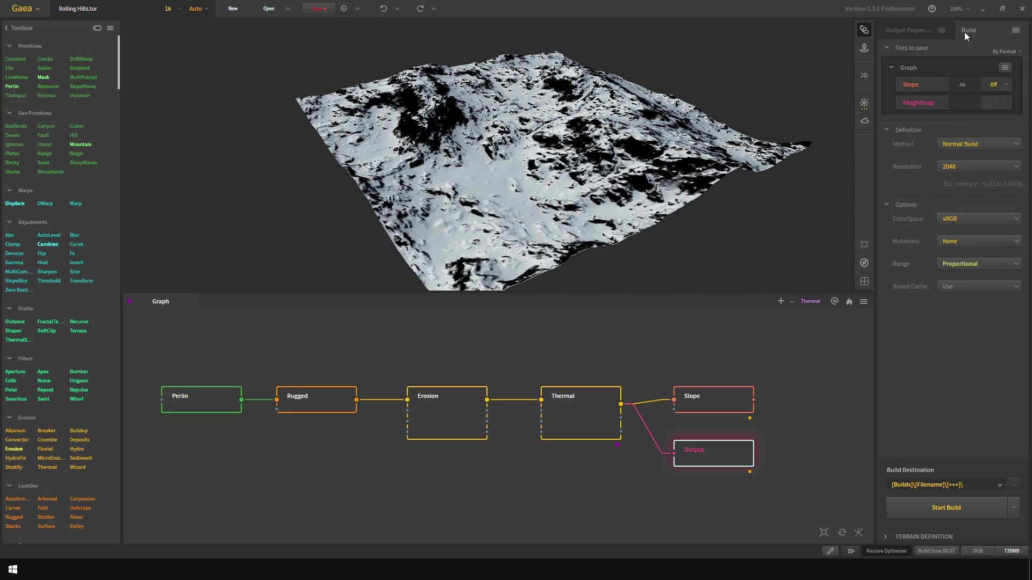
pyautogui.click(1002, 85)
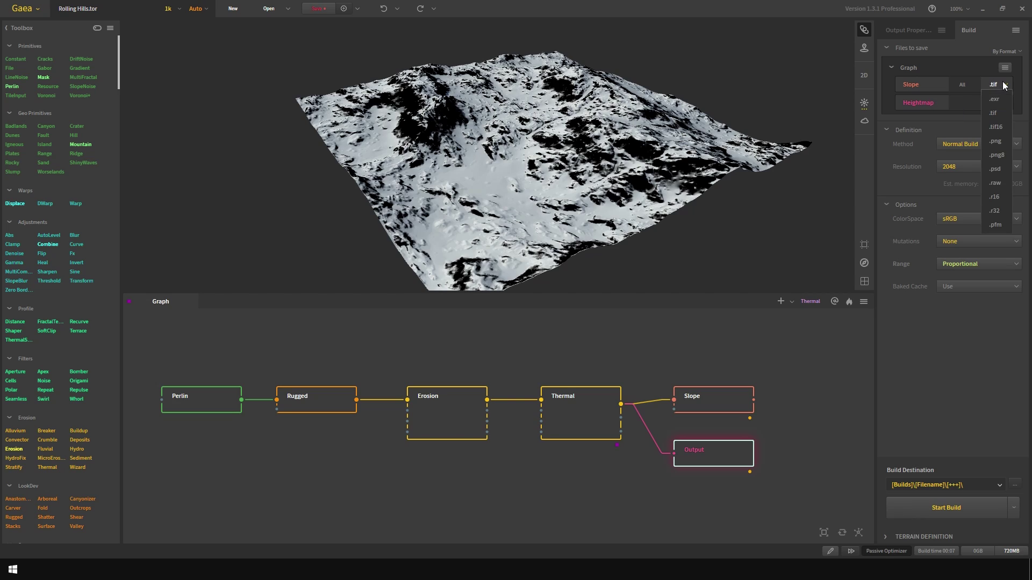
pyautogui.click(1001, 144)
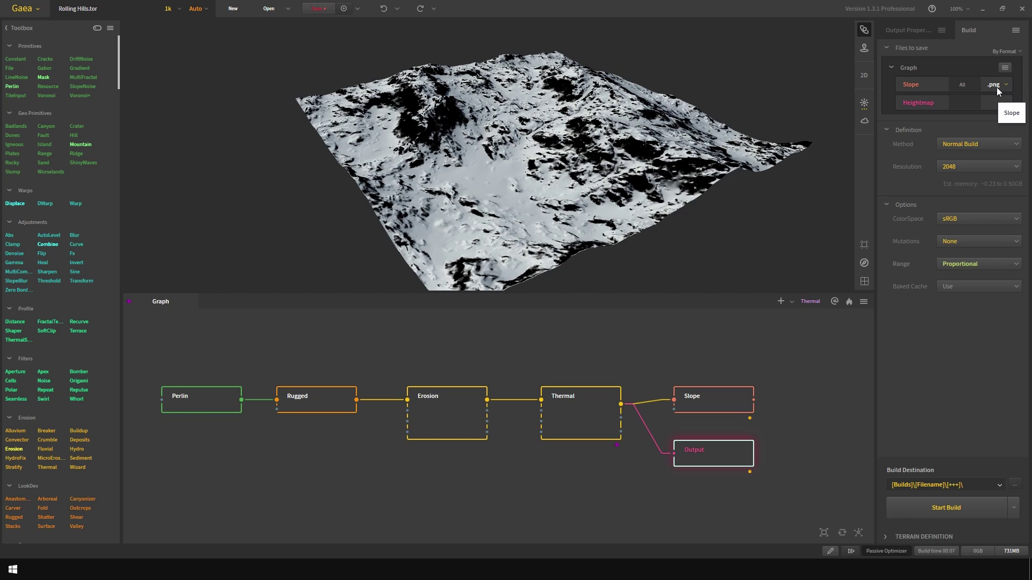
pyautogui.click(969, 164)
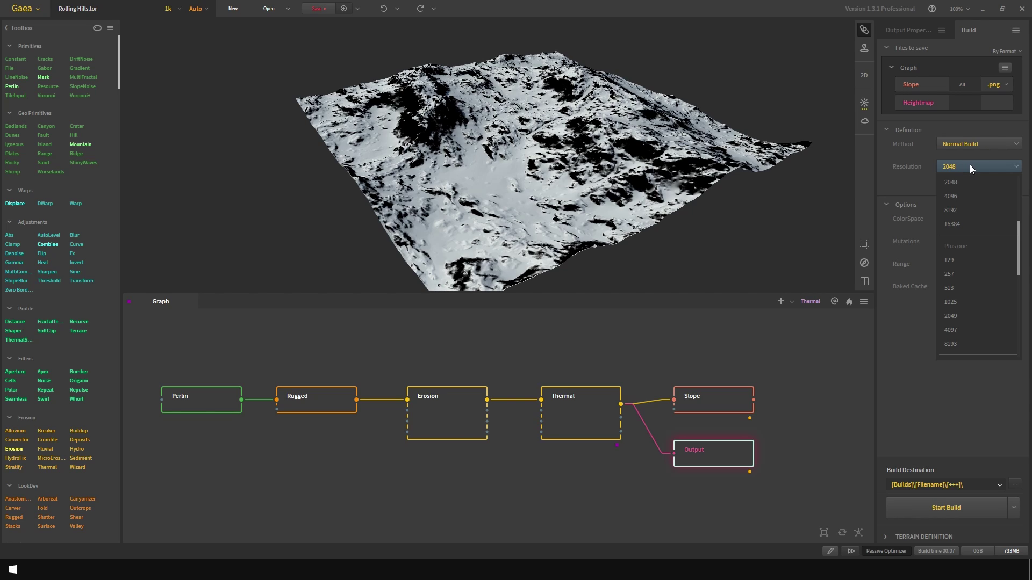
pyautogui.scroll(-5, 974, 260)
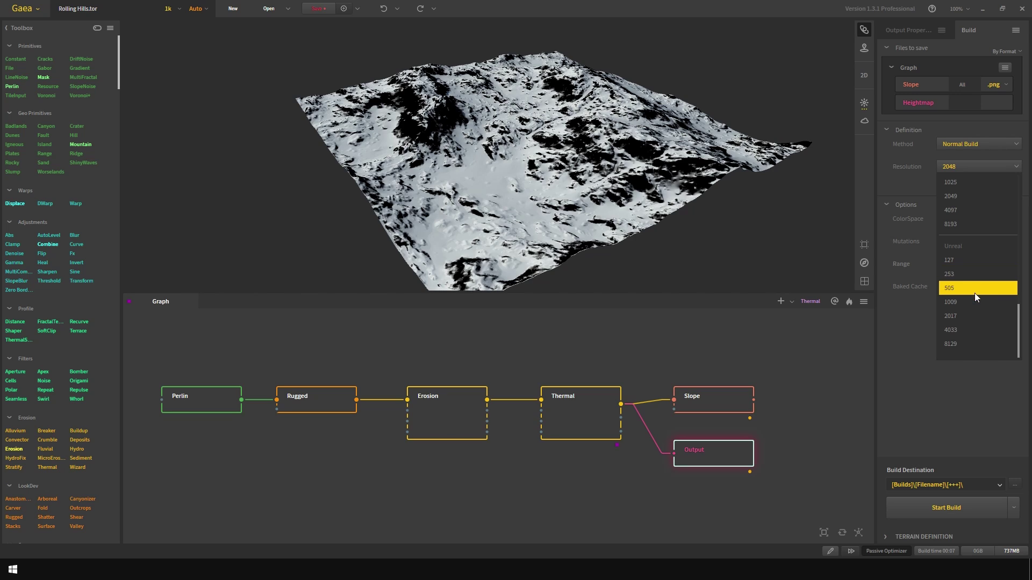
pyautogui.click(970, 329)
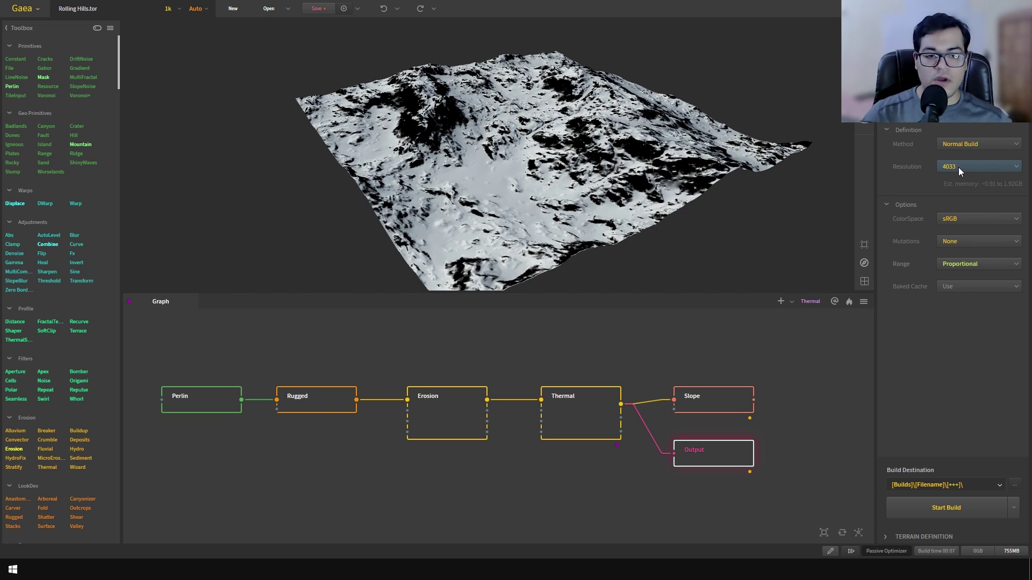
# Step: Set the Terrain Definition Scale to 4033
pyautogui.click(889, 534)
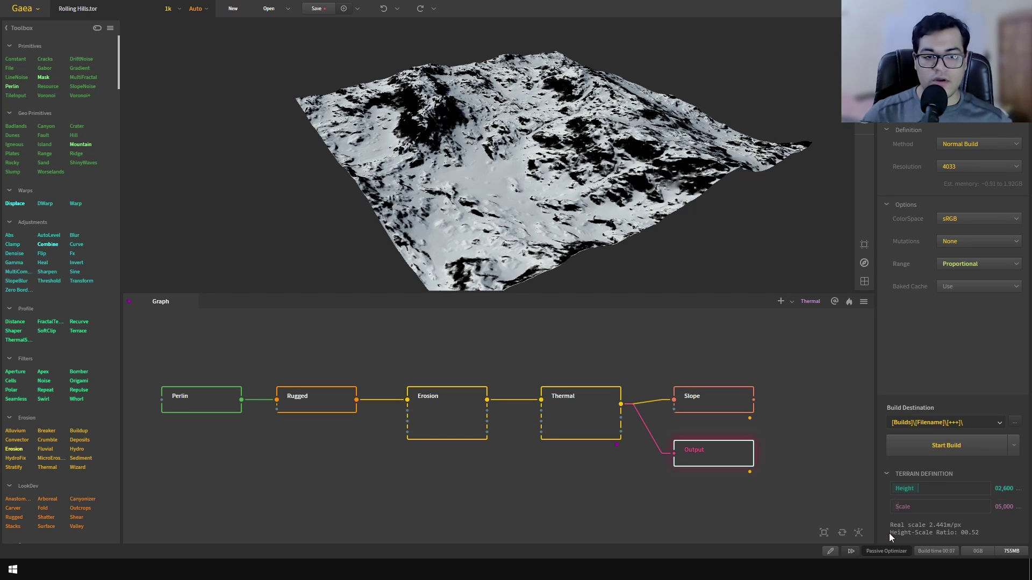
pyautogui.click(1009, 507)
pyautogui.write('4033')
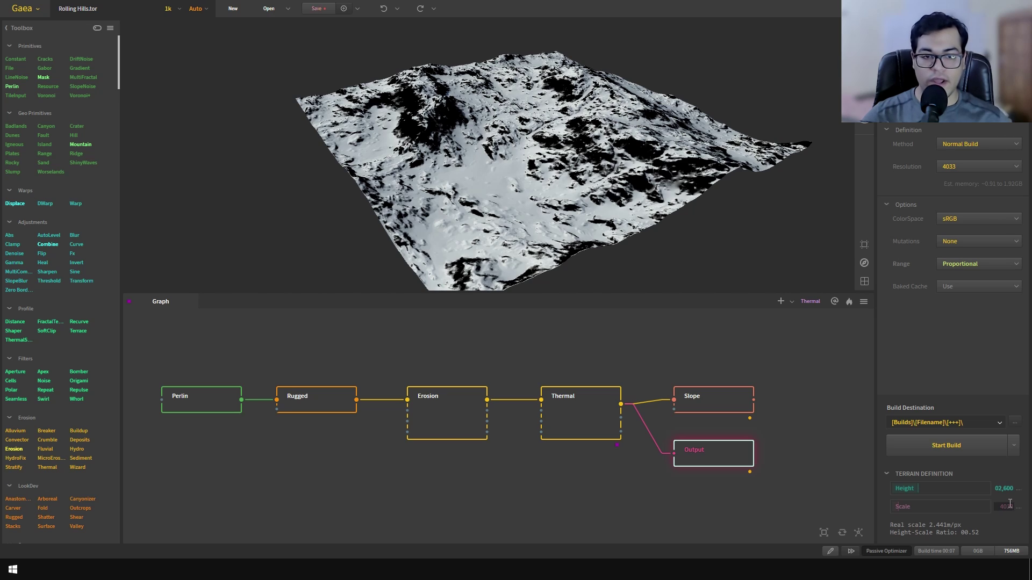
pyautogui.press('Return')
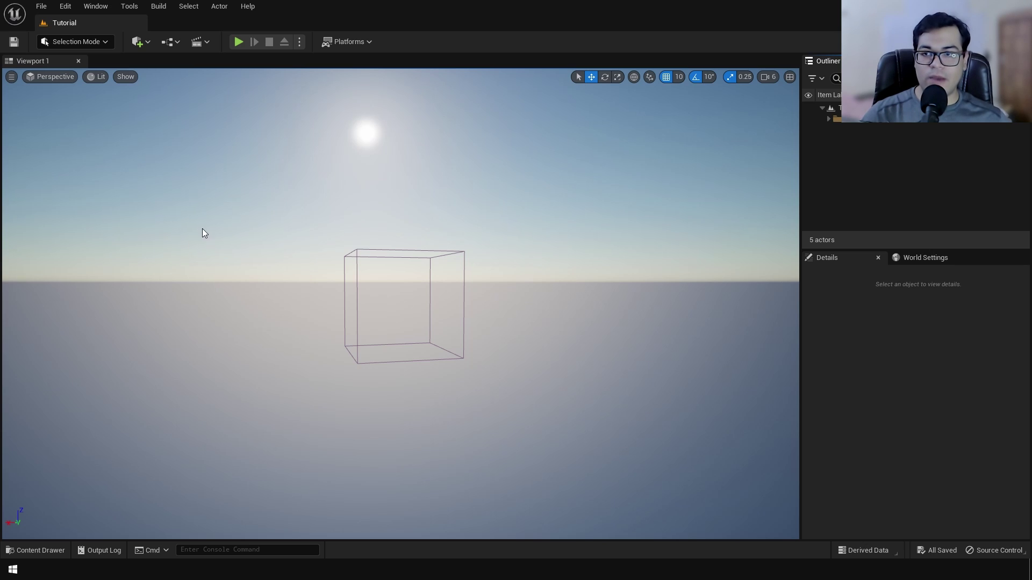
# Step: Import the Gaea Output.png heightmap as a 4033×4033 Landscape with Z scale 800
pyautogui.click(101, 46)
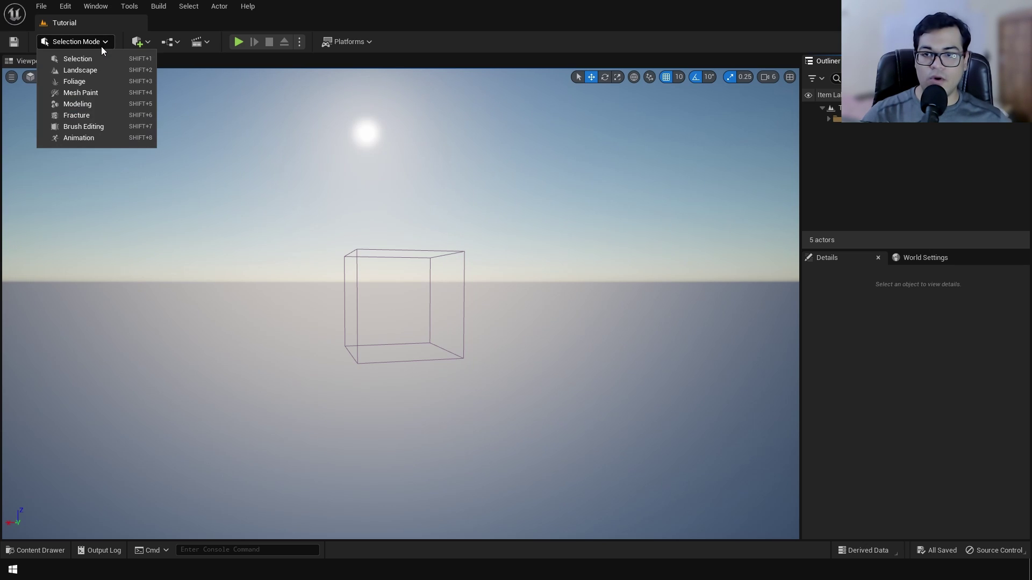
pyautogui.click(108, 70)
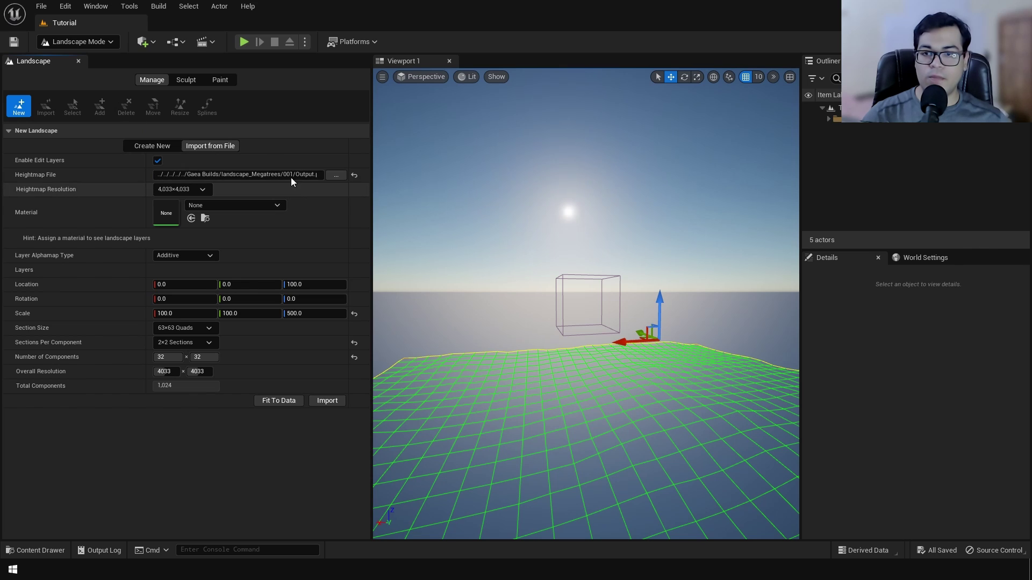
pyautogui.click(336, 176)
pyautogui.click(121, 95)
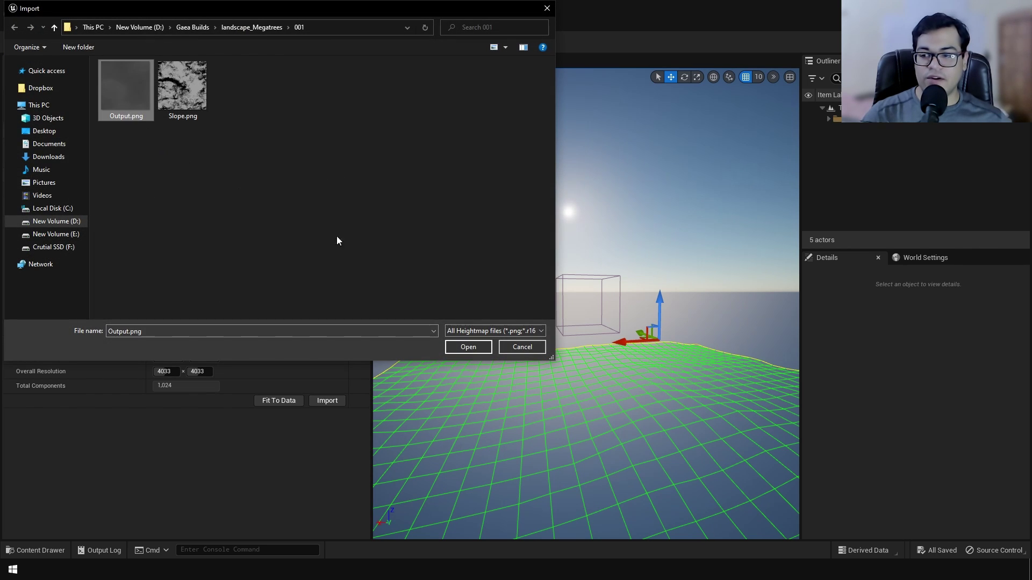
pyautogui.click(462, 347)
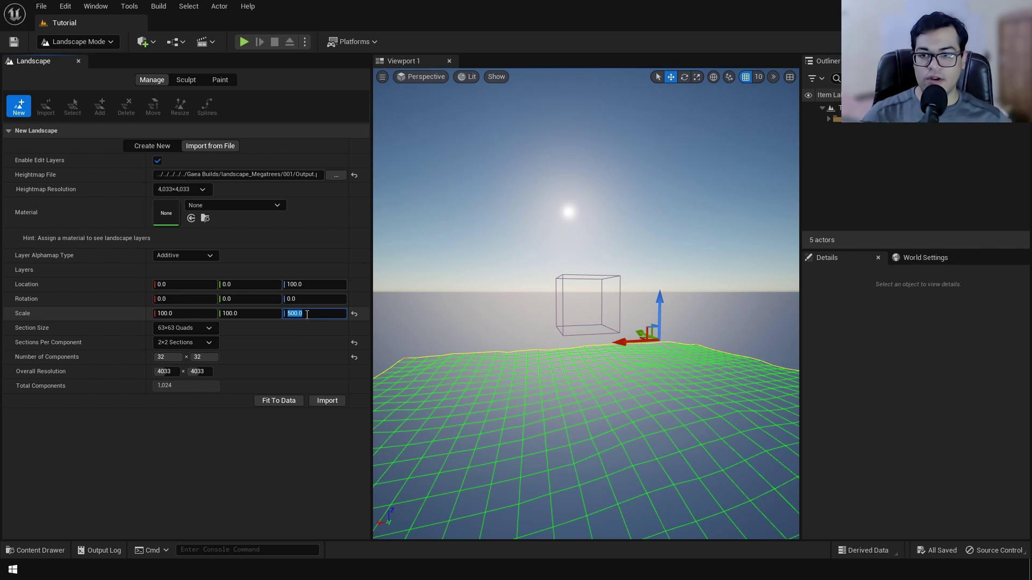
pyautogui.write('00')
pyautogui.press('Return')
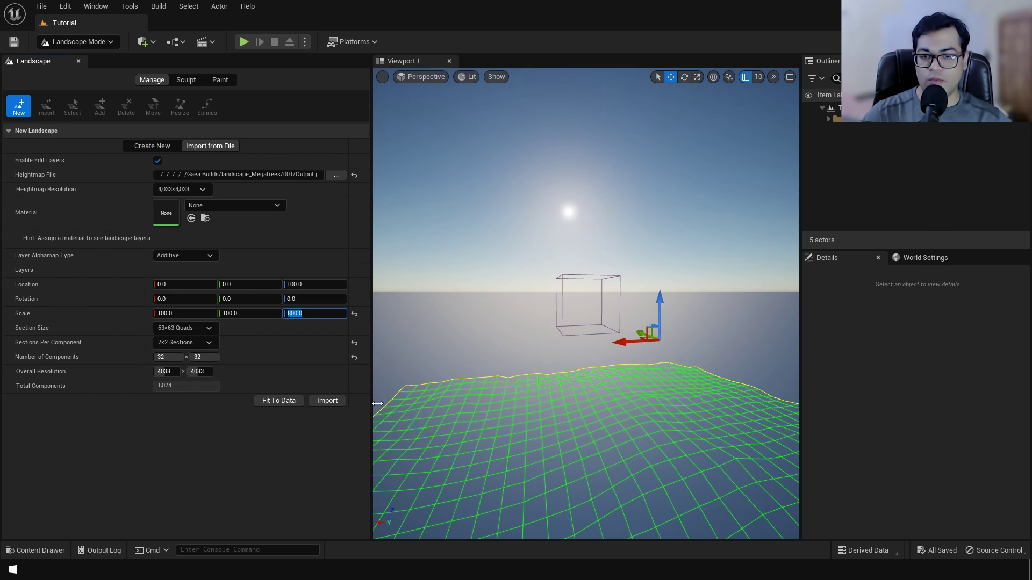
pyautogui.click(340, 401)
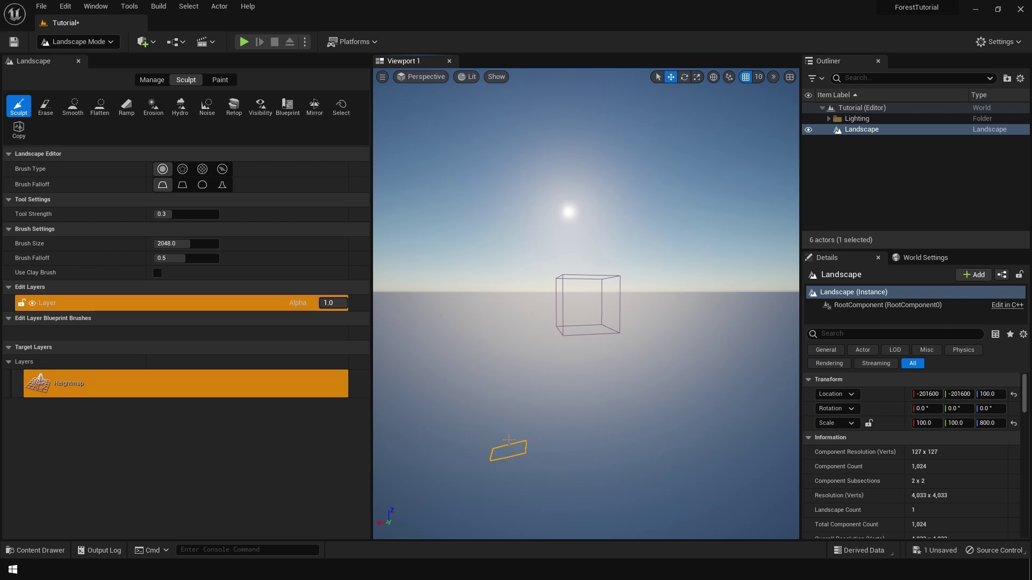
# Step: Return to Selection Mode, hide the height fog, and raise the Landscape higher on Z
pyautogui.click(90, 48)
pyautogui.click(73, 56)
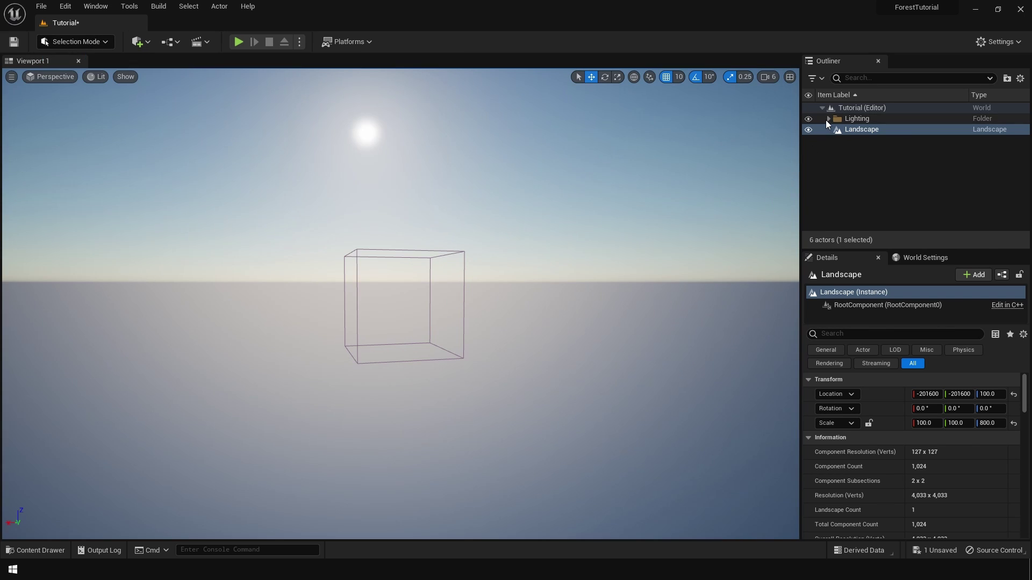
pyautogui.click(826, 120)
pyautogui.click(807, 140)
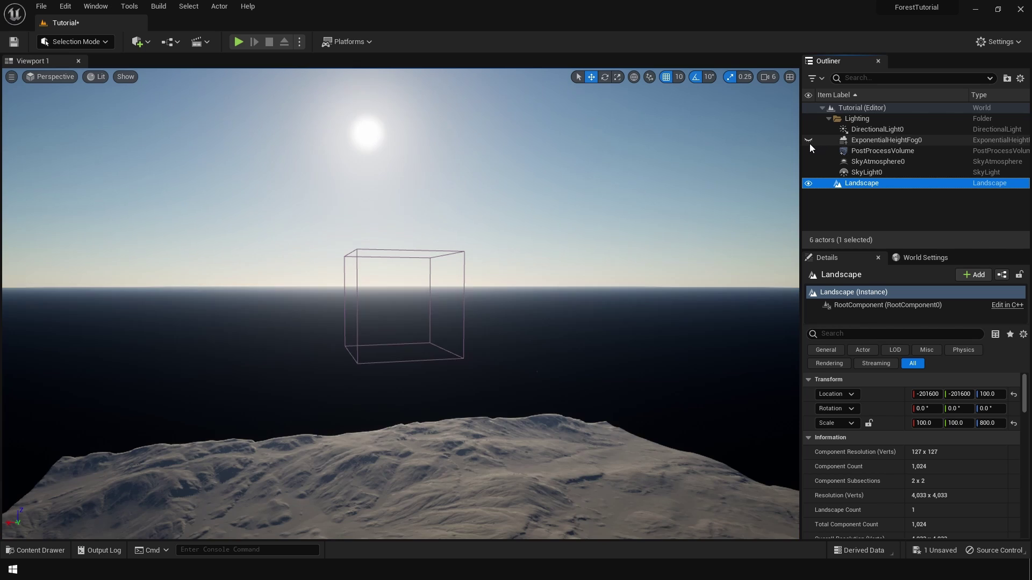
pyautogui.press('f')
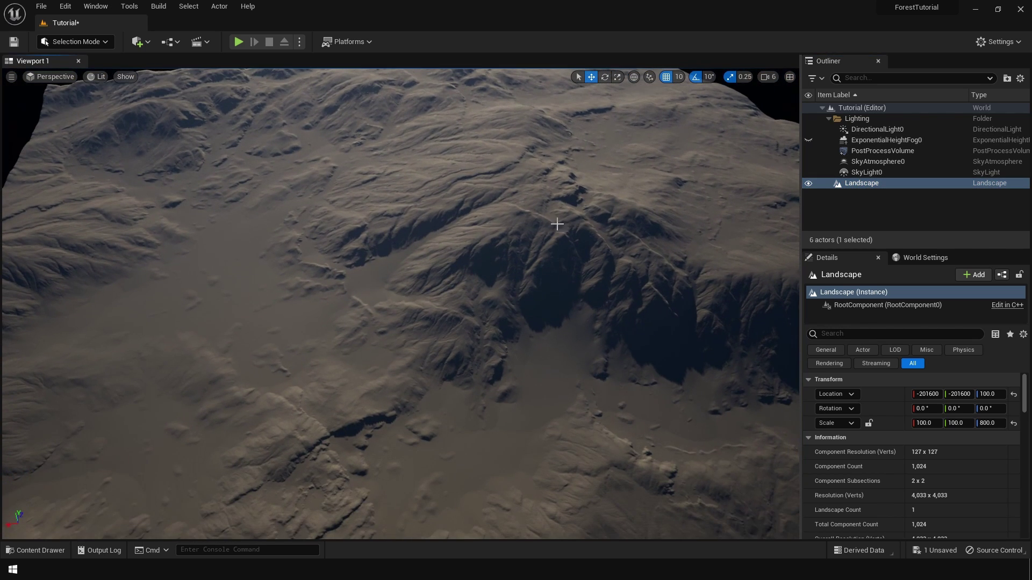
pyautogui.moveTo(465, 278); pyautogui.dragTo(440, 251, button='right')
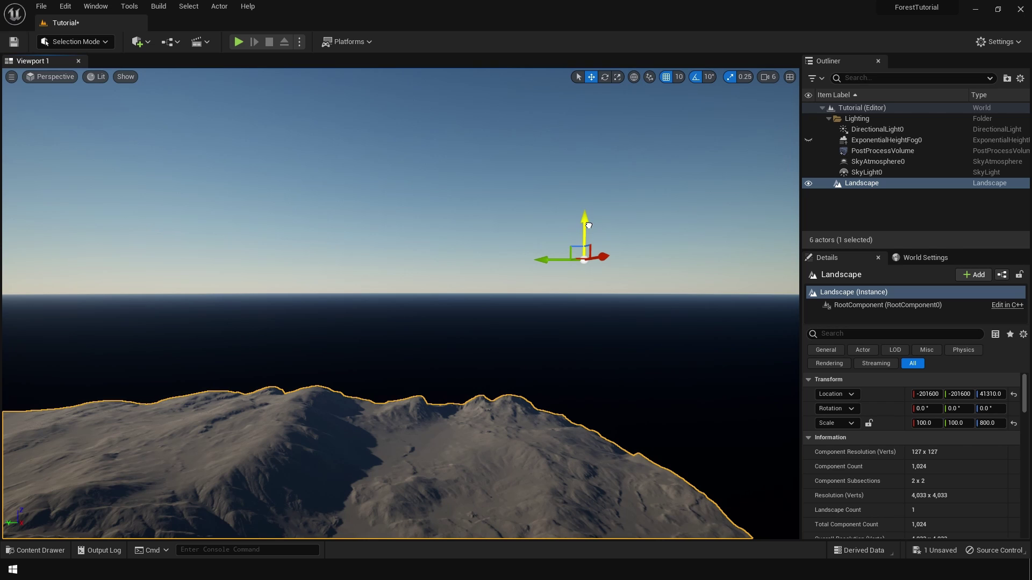
pyautogui.moveTo(588, 225); pyautogui.dragTo(598, 60)
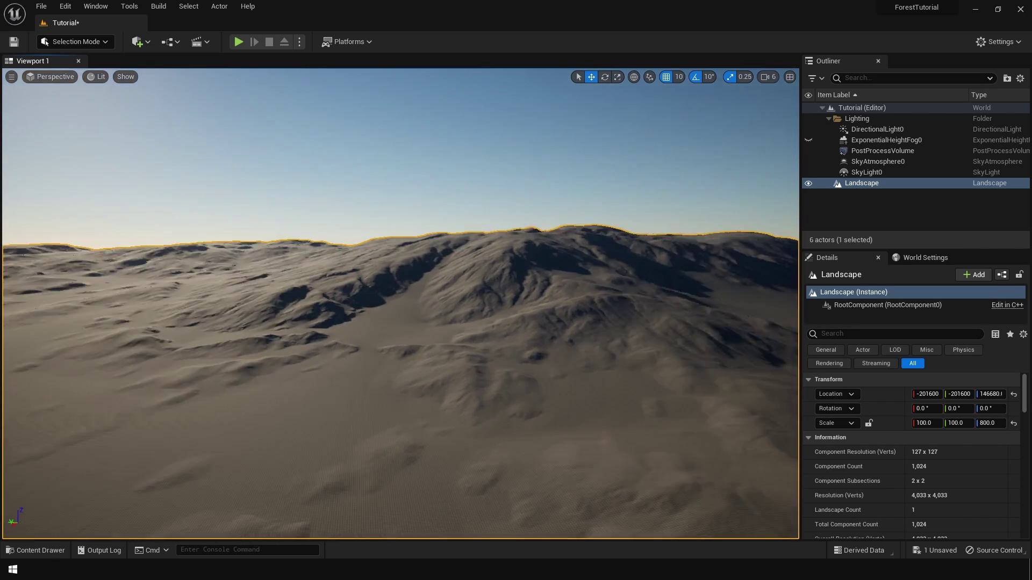
# Step: Show the ExponentialHeightFog again and raise it to Z 34240
pyautogui.moveTo(400, 304); pyautogui.dragTo(305, 263, button='right')
pyautogui.press('s')
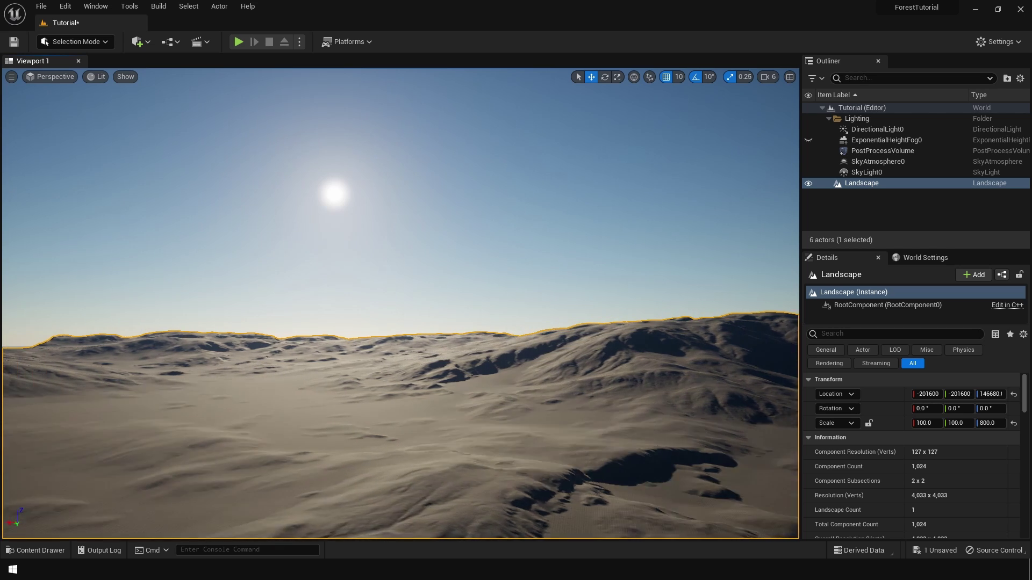
pyautogui.press('d')
pyautogui.press('s')
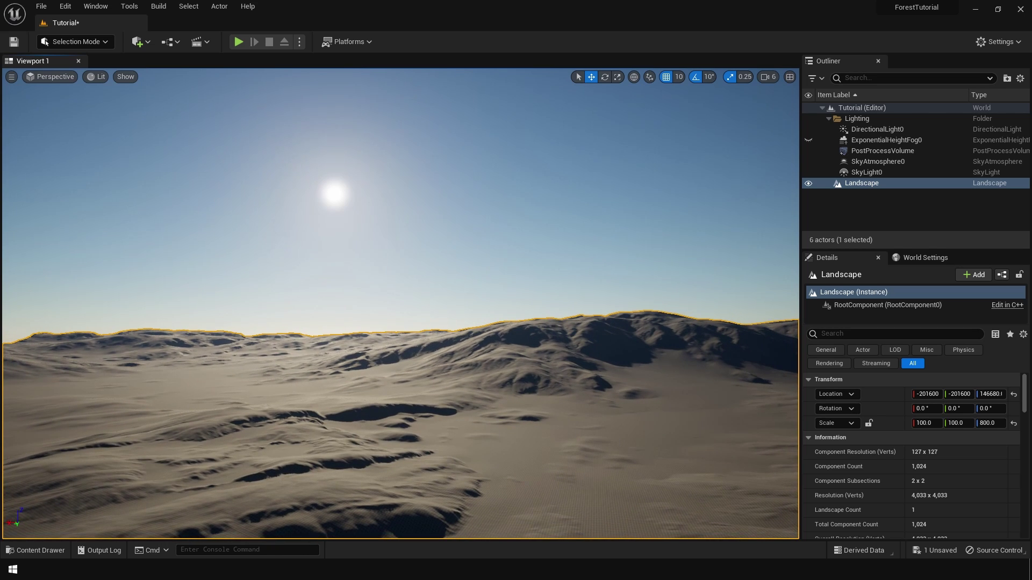
pyautogui.press('d')
pyautogui.press('e')
pyautogui.press('q')
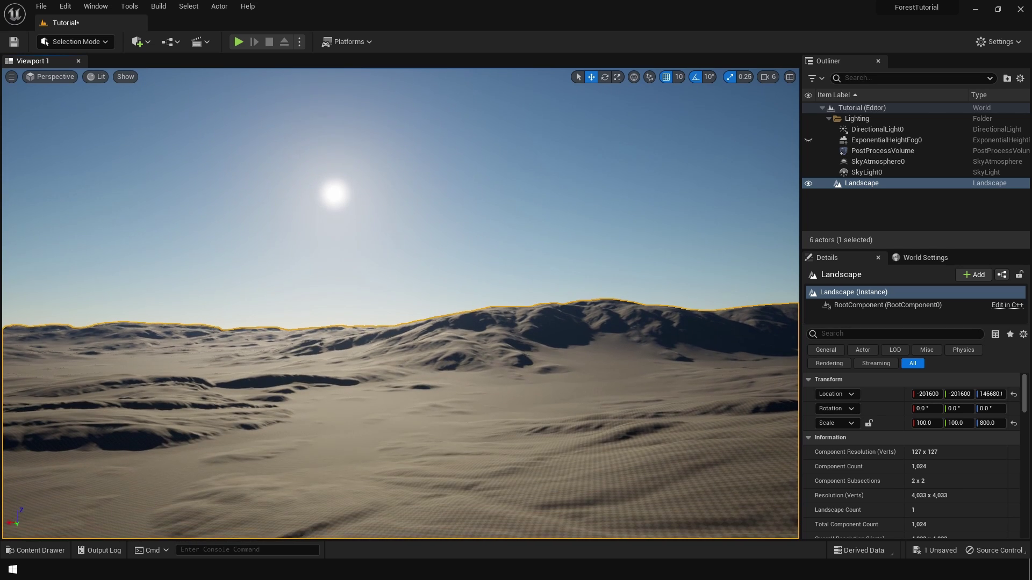
pyautogui.click(808, 141)
pyautogui.click(839, 141)
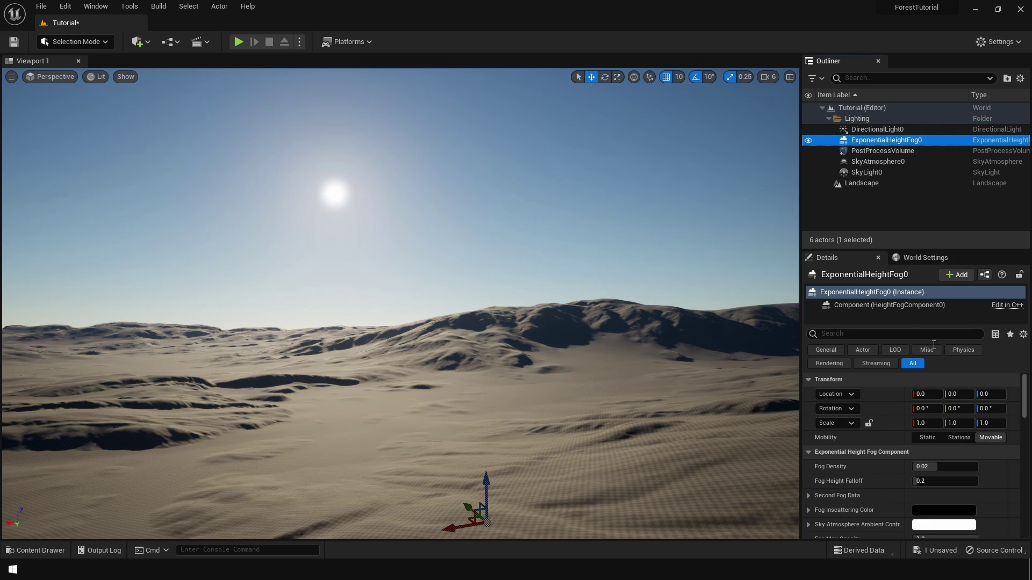
pyautogui.moveTo(489, 478)
pyautogui.mouseDown()
pyautogui.moveTo(483, 96)
pyautogui.moveTo(495, 336)
pyautogui.moveTo(508, 354)
pyautogui.moveTo(483, 366)
pyautogui.mouseUp()
pyautogui.hotkey('ctrl', 'space')
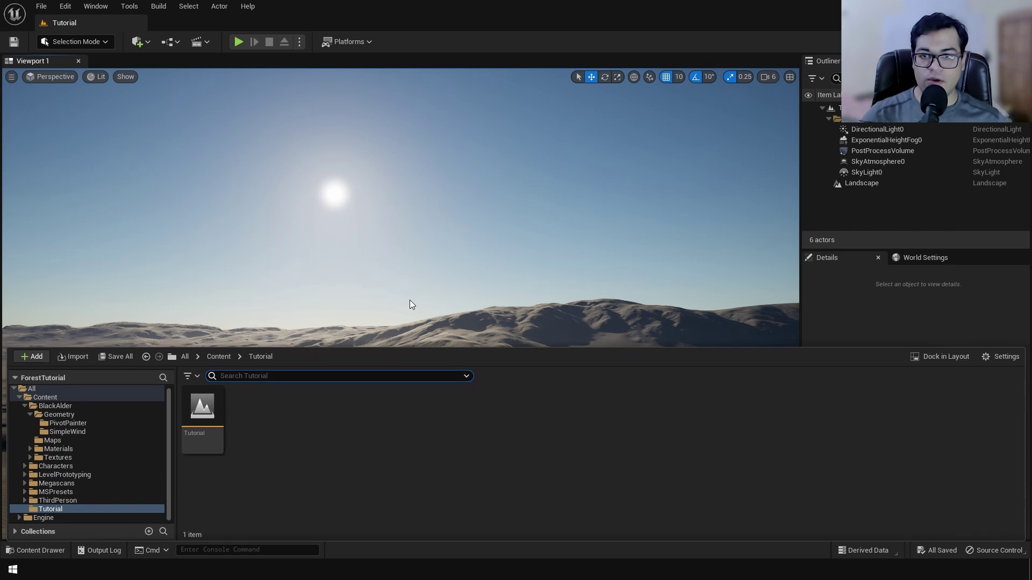
# Step: Add the Quixel Lawn Grass and Wild Grass assets to the project through Bridge
pyautogui.rightClick(410, 450)
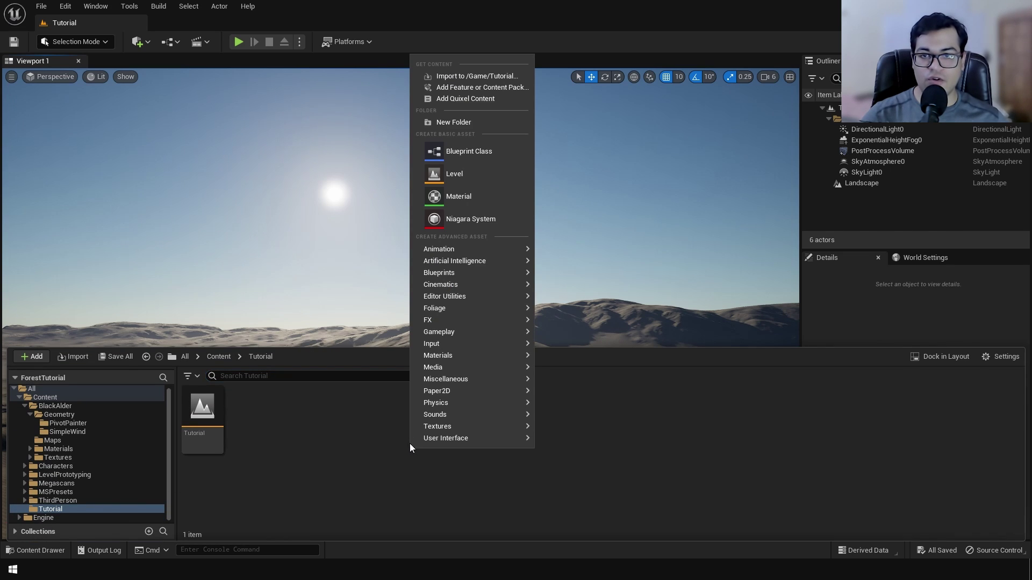
pyautogui.click(454, 100)
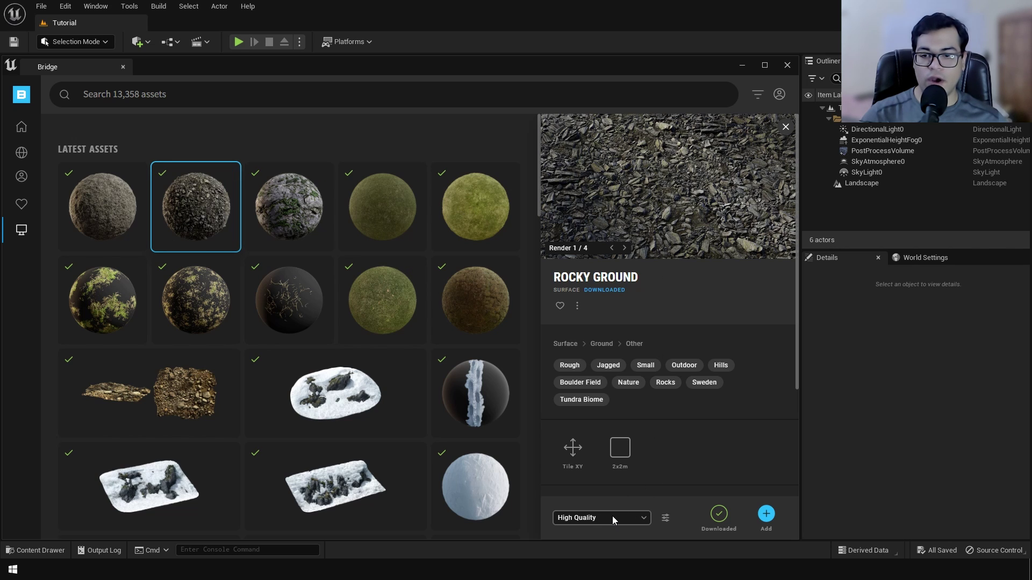
pyautogui.click(372, 305)
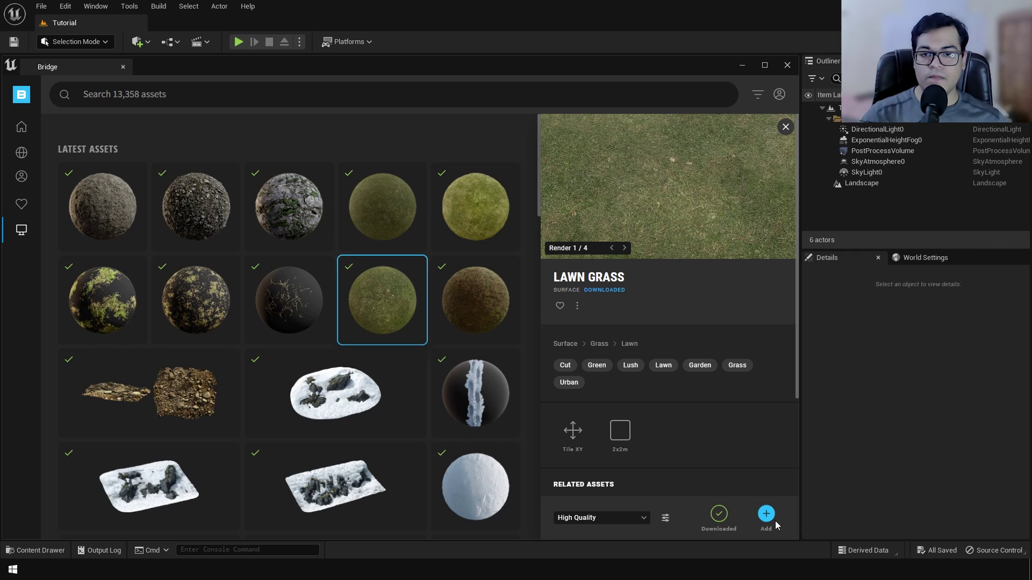
pyautogui.scroll(-10, 359, 334)
pyautogui.click(359, 335)
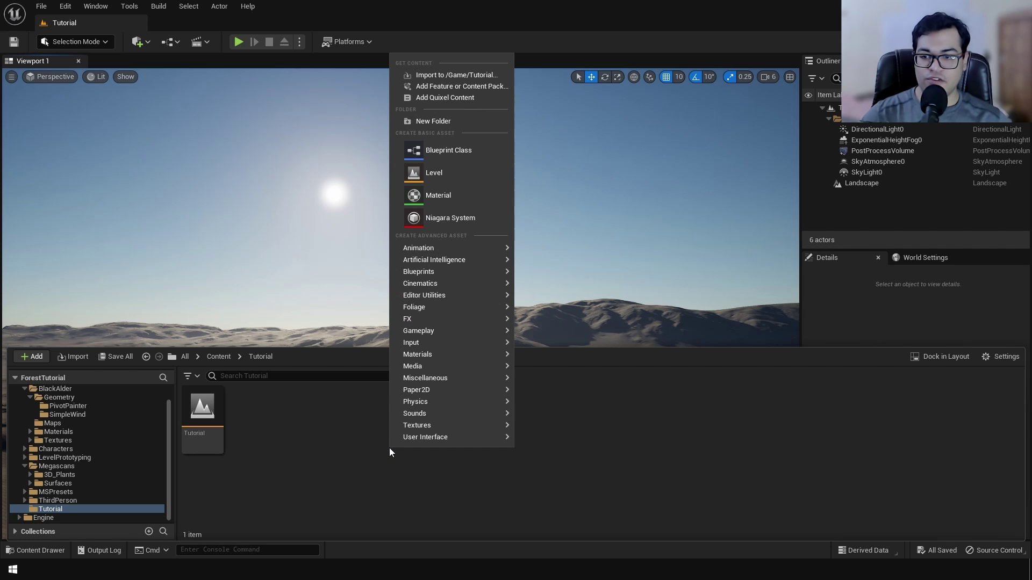
# Step: Create a material named MasterLand in the Tutorial folder and open it for editing
pyautogui.click(427, 198)
pyautogui.write('Mas')
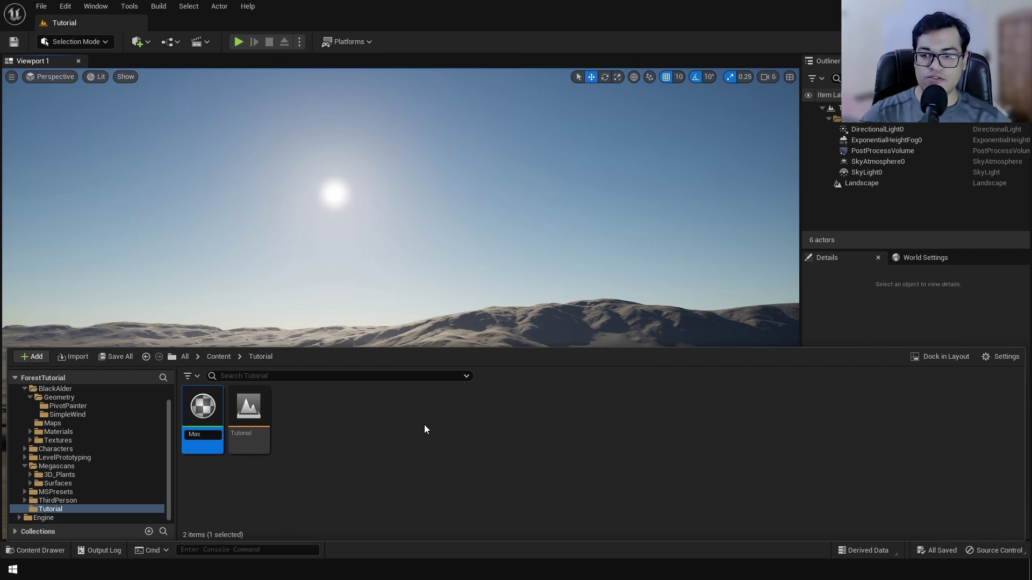
pyautogui.write('terLand')
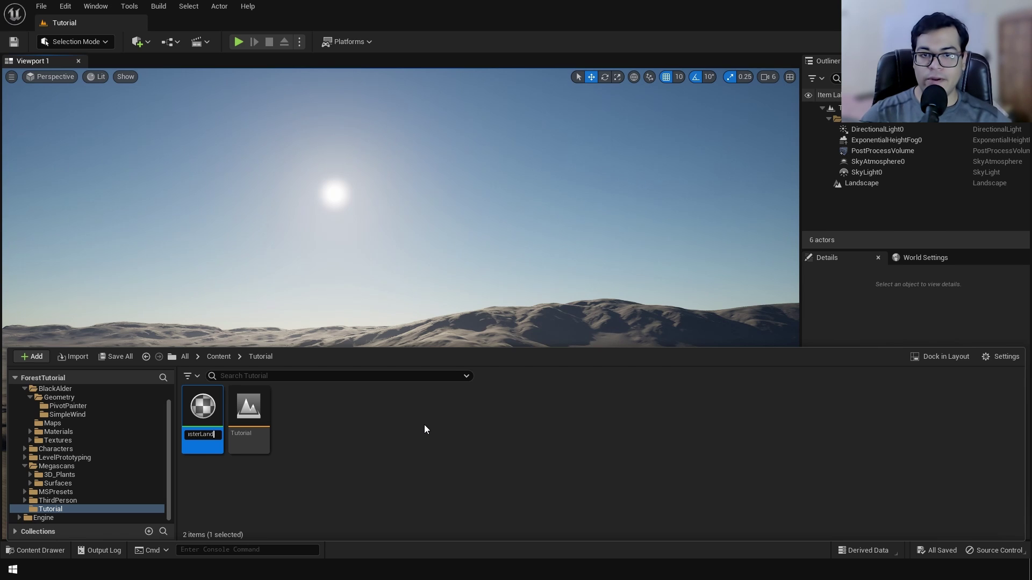
pyautogui.press('Return')
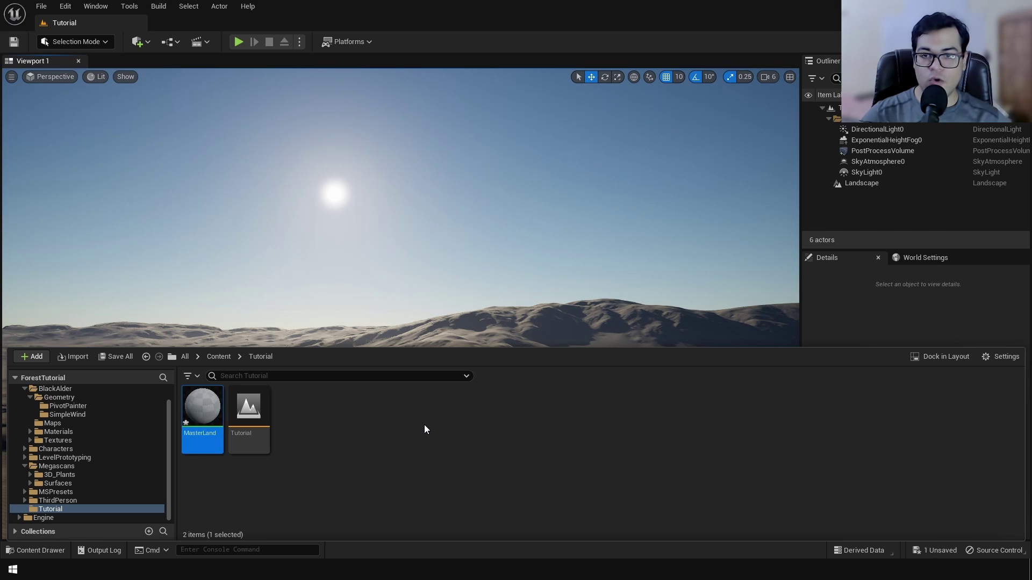
pyautogui.doubleClick(202, 417)
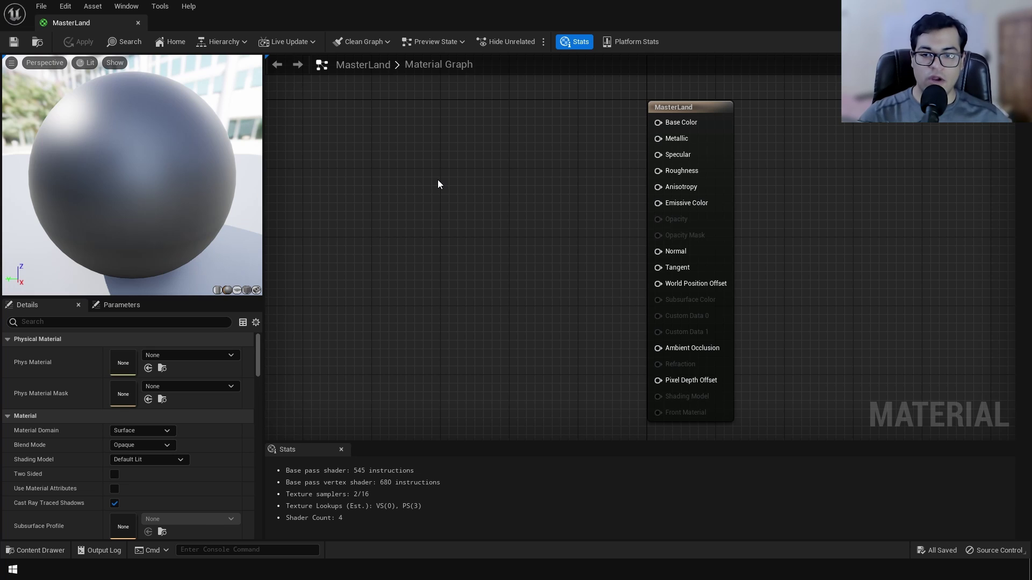
pyautogui.hotkey('ctrl', 'space')
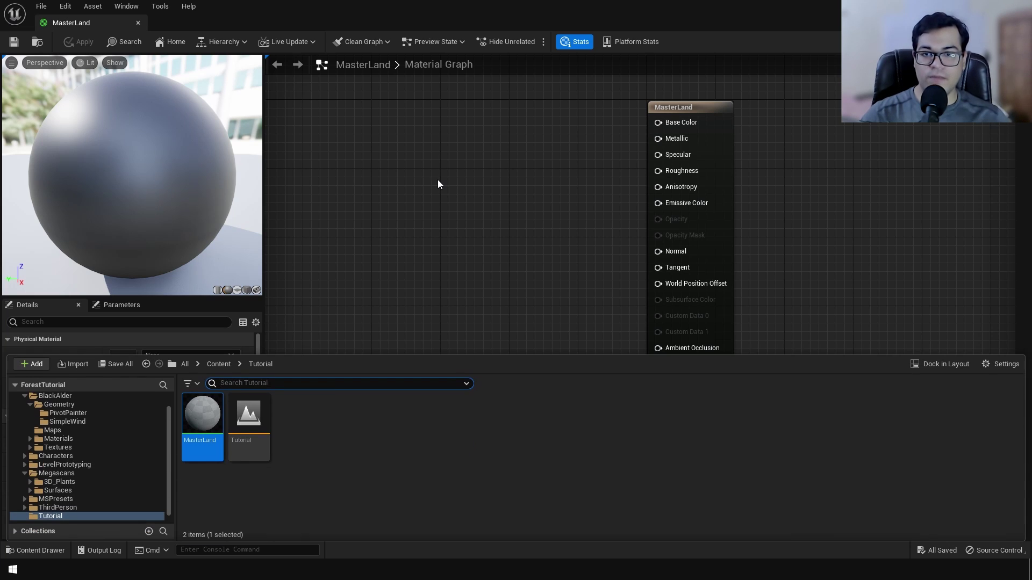
pyautogui.rightClick(439, 456)
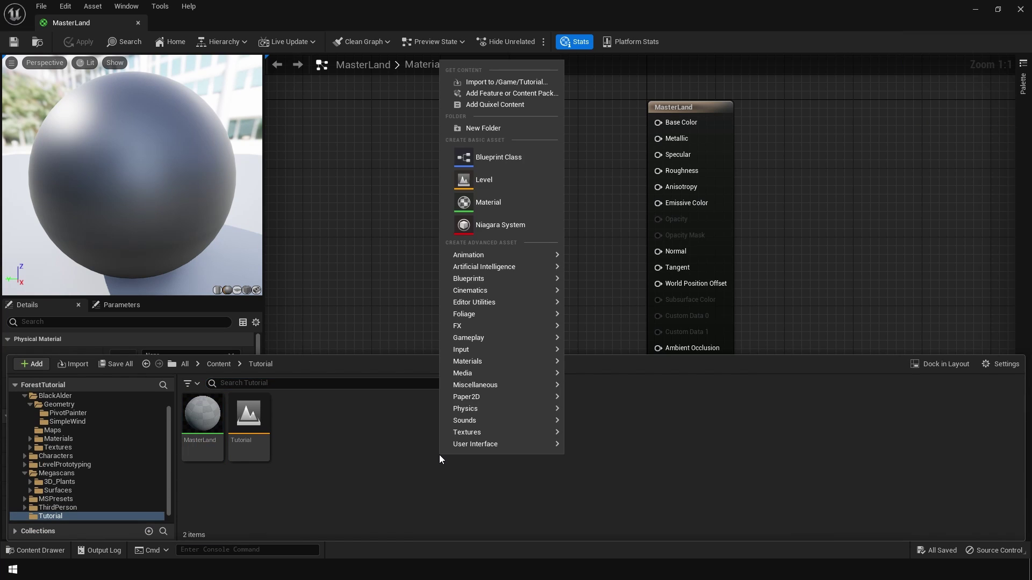
# Step: Import the Slope.png mask into the Tutorial folder
pyautogui.click(493, 81)
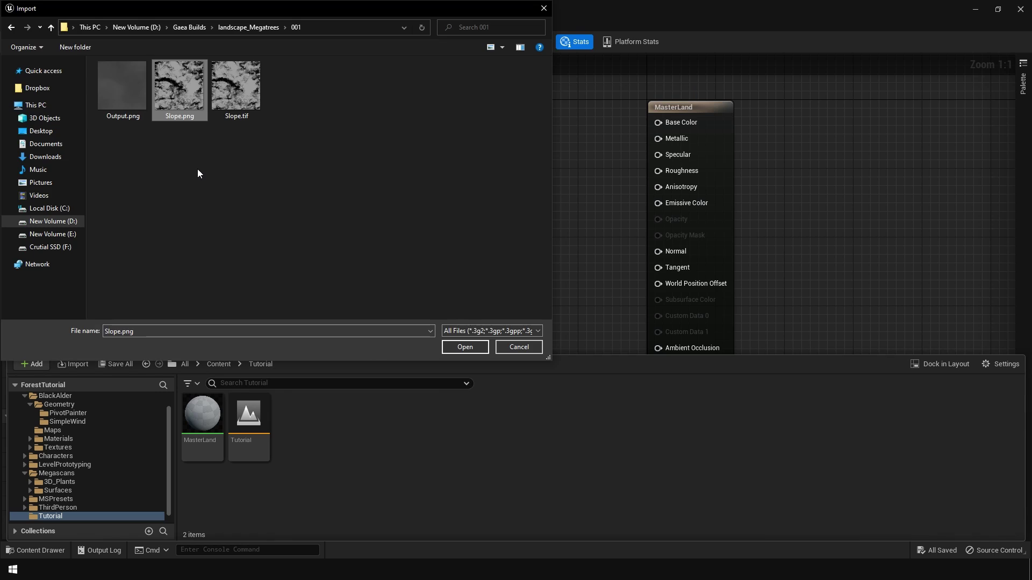
pyautogui.click(482, 351)
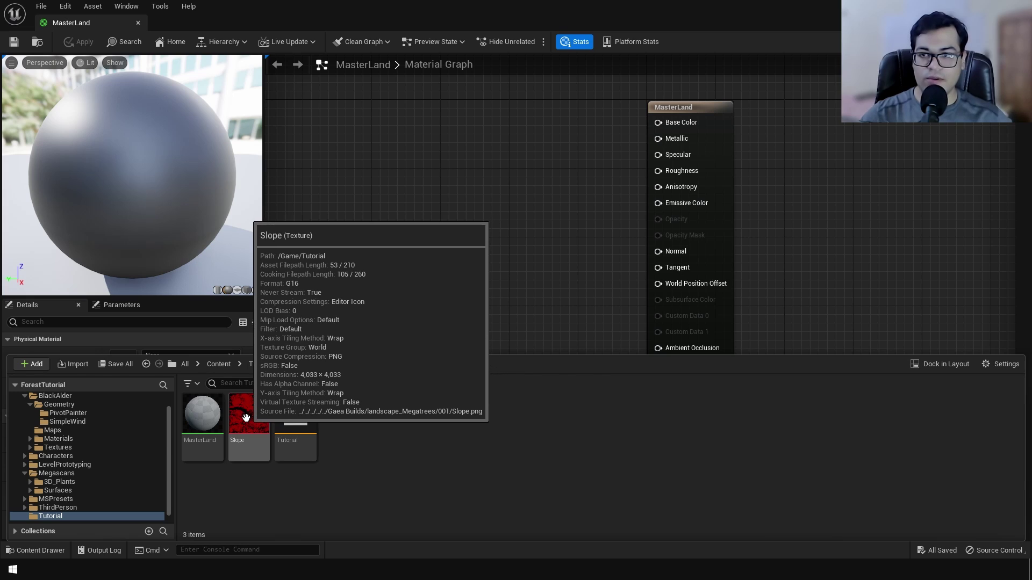
pyautogui.doubleClick(246, 418)
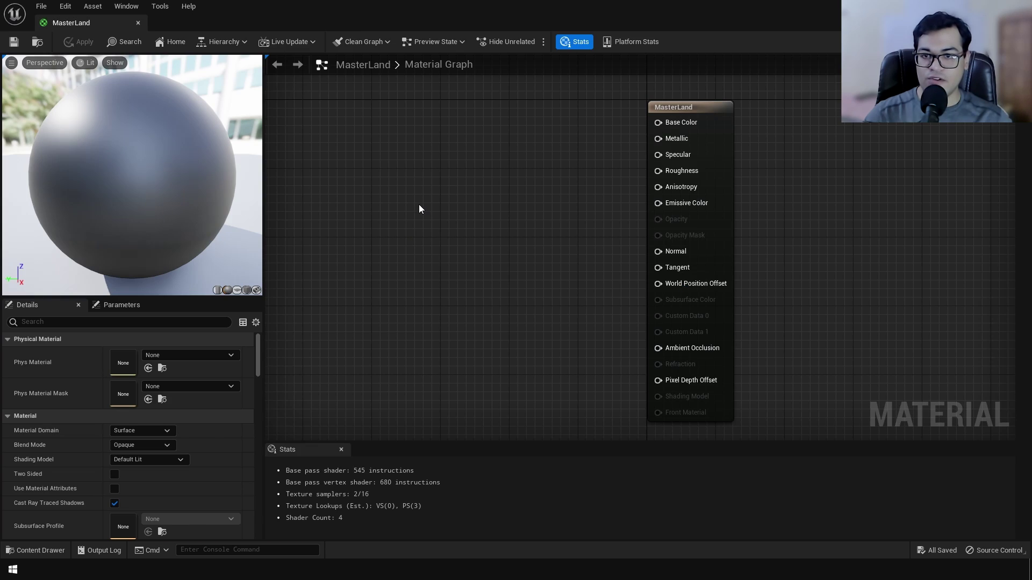
# Step: Add the Slope texture to MasterLand and wire its R channel to Base Color
pyautogui.hotkey('ctrl', 'space')
pyautogui.moveTo(249, 425); pyautogui.dragTo(344, 171)
pyautogui.moveTo(445, 209); pyautogui.dragTo(658, 123)
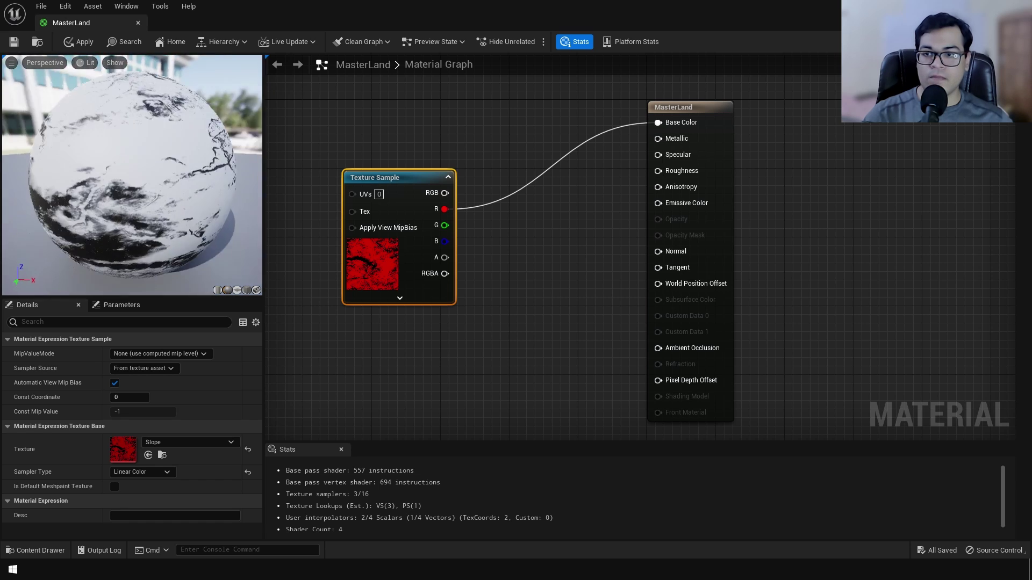
pyautogui.moveTo(129, 172); pyautogui.dragTo(204, 175)
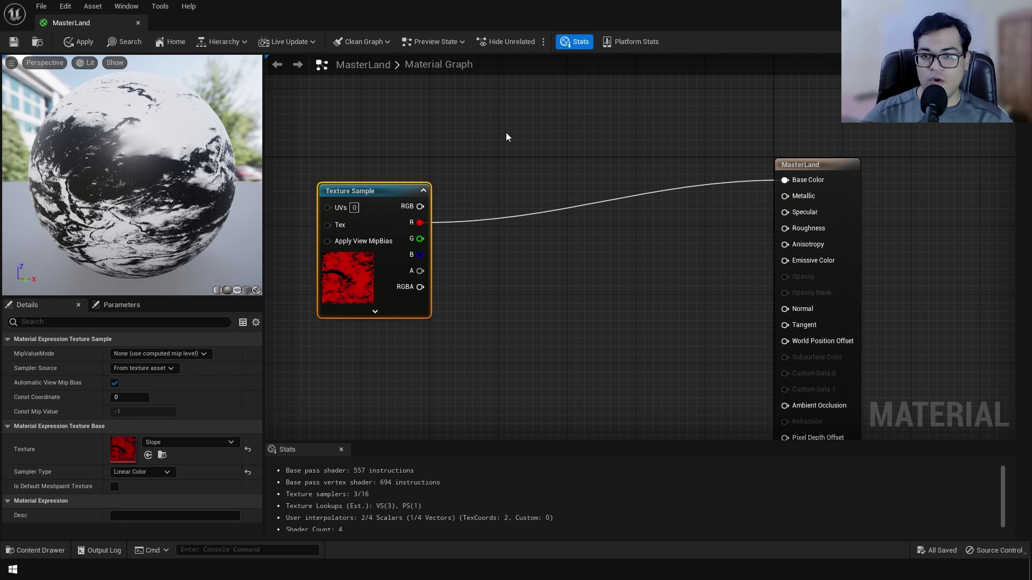
# Step: Insert a LinearInterpolate node: Slope's R into Alpha, Lerp output into Base Color
pyautogui.rightClick(505, 132)
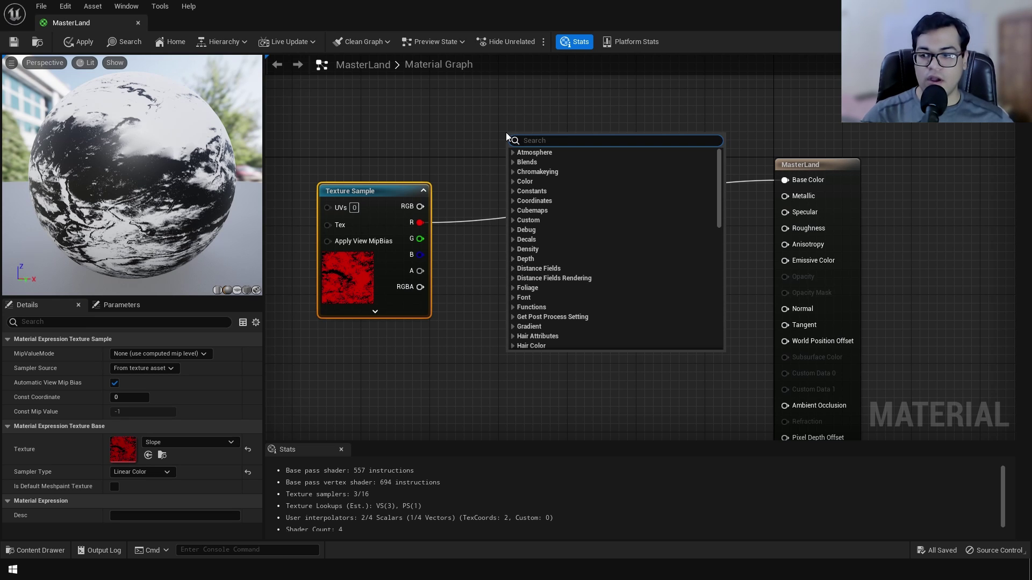
pyautogui.write('linear')
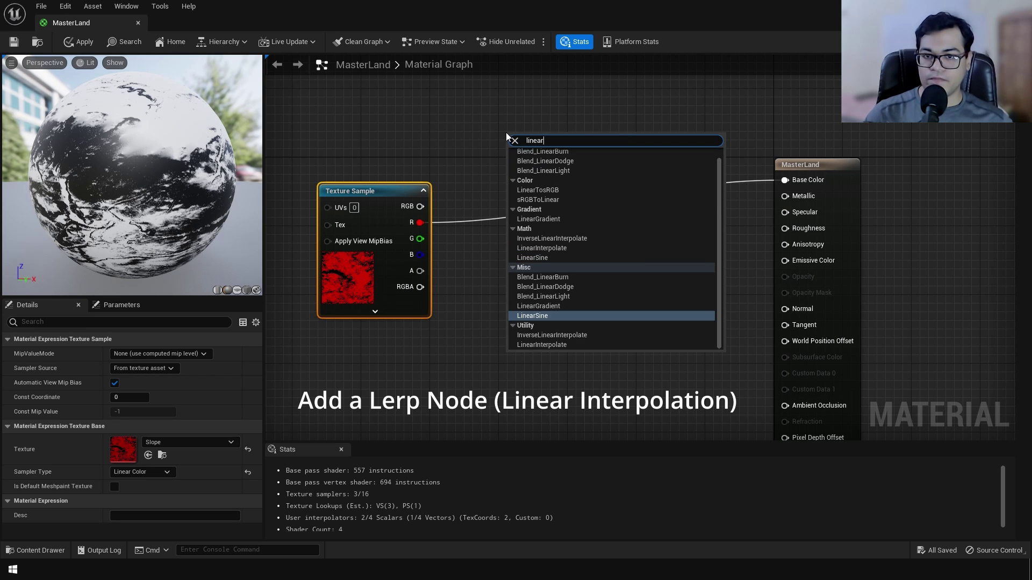
pyautogui.press('Down')
pyautogui.press('Down')
pyautogui.press('Return')
pyautogui.moveTo(530, 140); pyautogui.dragTo(583, 234)
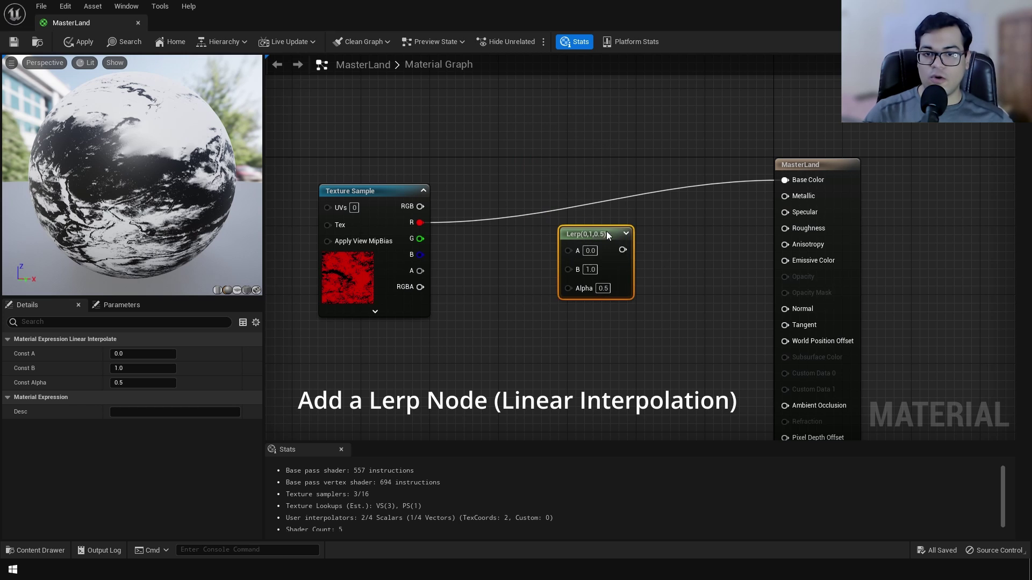
pyautogui.moveTo(421, 222); pyautogui.dragTo(571, 288)
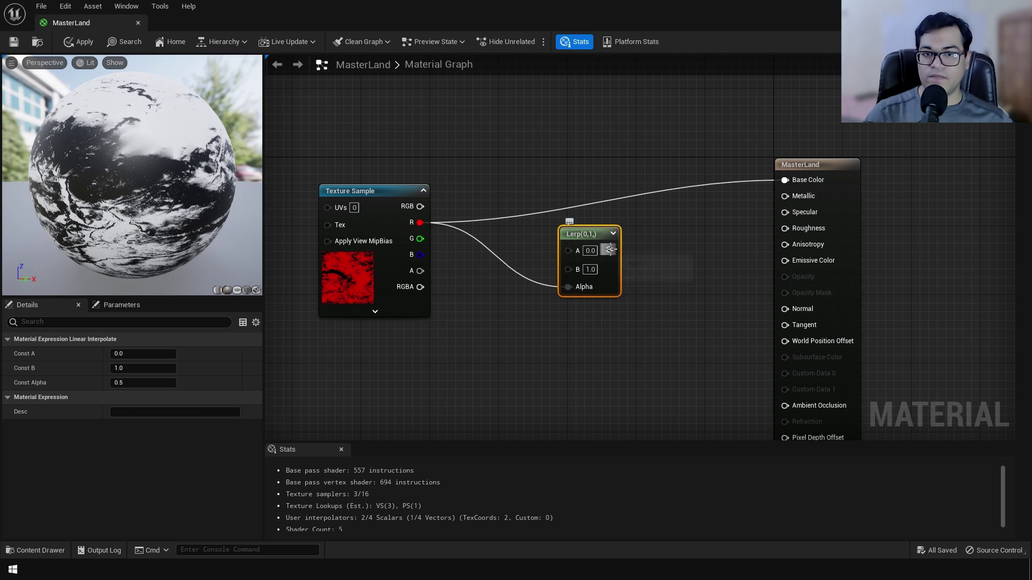
pyautogui.moveTo(623, 250); pyautogui.dragTo(786, 181)
pyautogui.moveTo(594, 234); pyautogui.dragTo(646, 192)
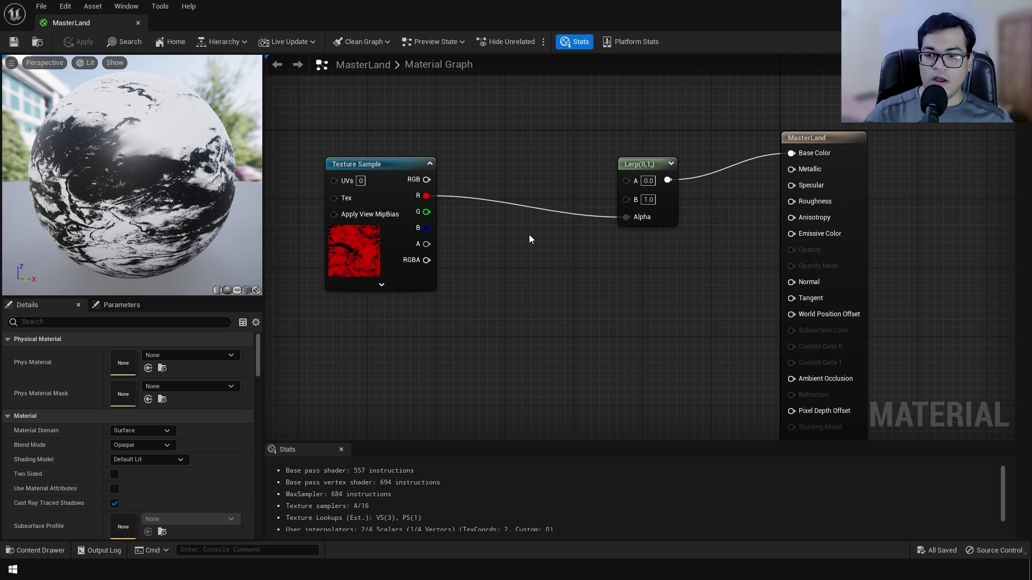
pyautogui.hotkey('ctrl', 'space')
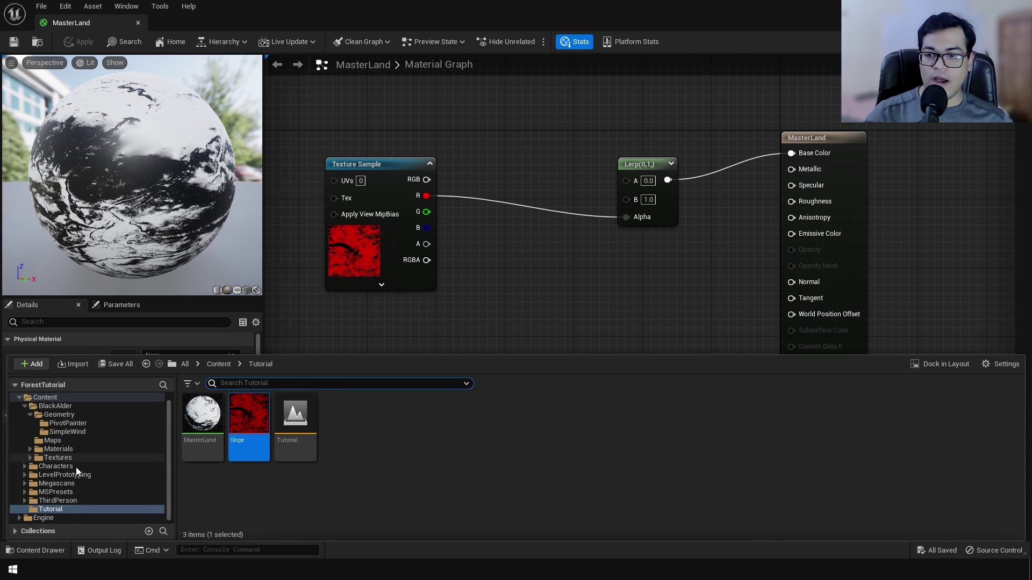
# Step: Add the three Lawn_Grass_tkynejer textures to the MasterLand graph and arrange them
pyautogui.click(59, 483)
pyautogui.doubleClick(249, 417)
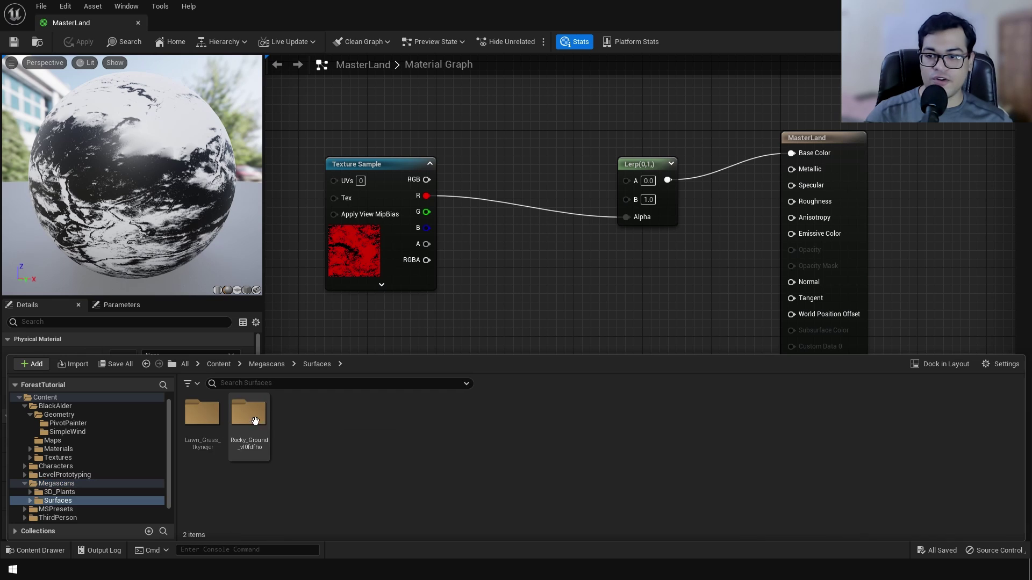
pyautogui.doubleClick(190, 424)
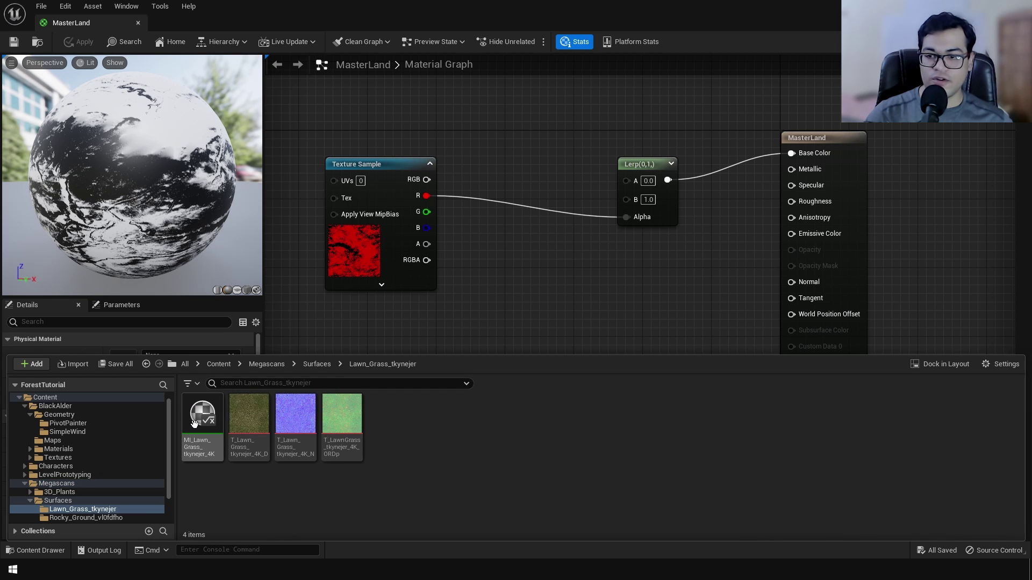
pyautogui.click(247, 427)
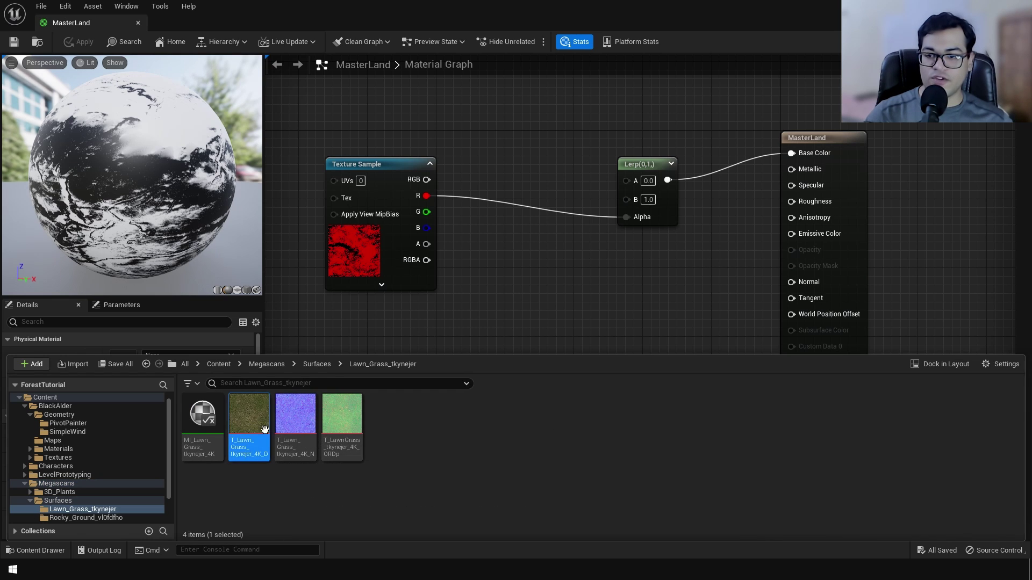
pyautogui.keyDown('shift'); pyautogui.click(331, 430); pyautogui.keyUp('shift')
pyautogui.moveTo(331, 430); pyautogui.dragTo(492, 131)
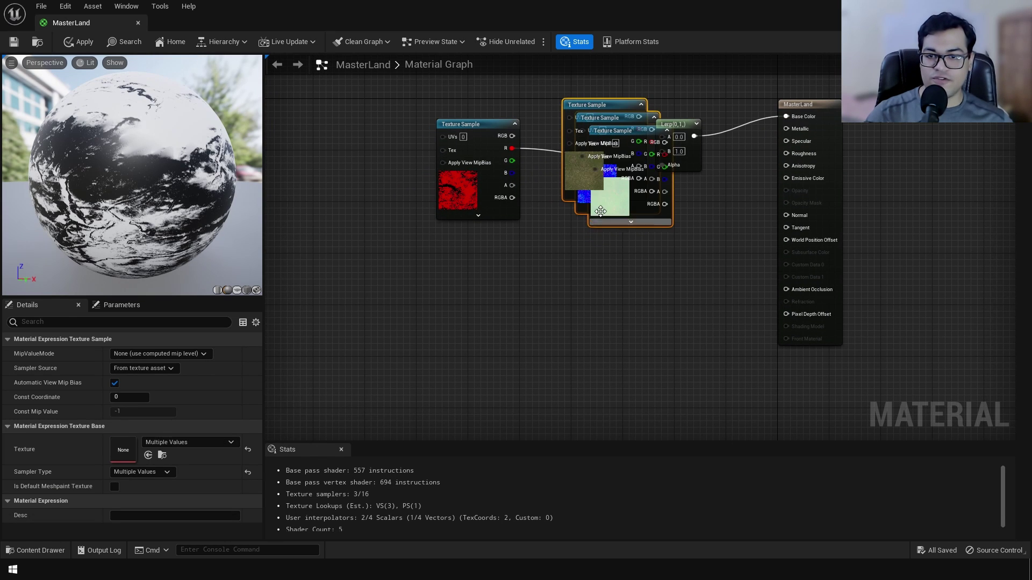
pyautogui.moveTo(602, 217); pyautogui.dragTo(282, 342)
pyautogui.moveTo(419, 275); pyautogui.dragTo(506, 307, button='right')
pyautogui.click(394, 264)
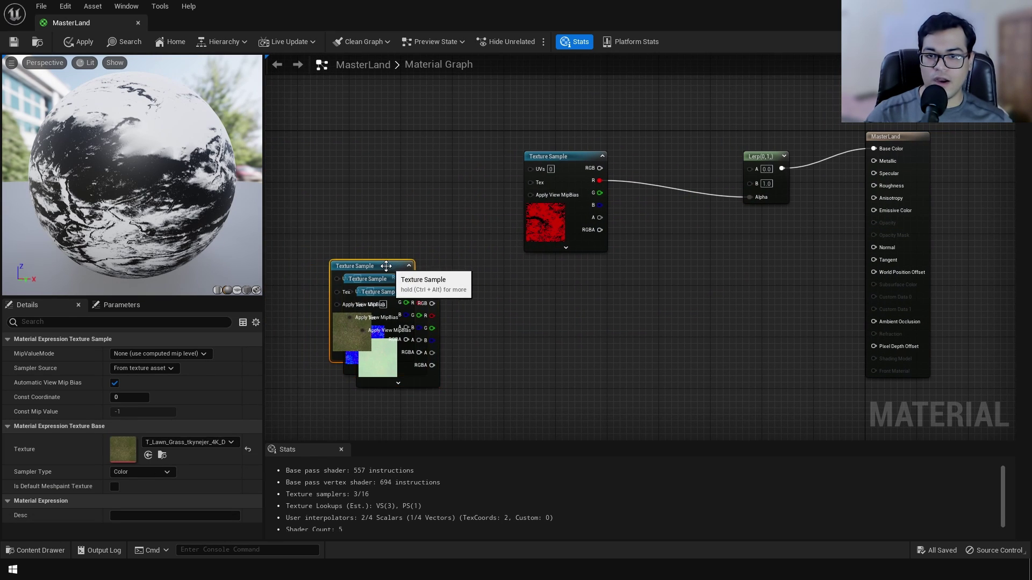
pyautogui.moveTo(396, 265); pyautogui.dragTo(676, 266)
pyautogui.moveTo(357, 263); pyautogui.dragTo(428, 362)
pyautogui.moveTo(401, 372); pyautogui.dragTo(308, 300)
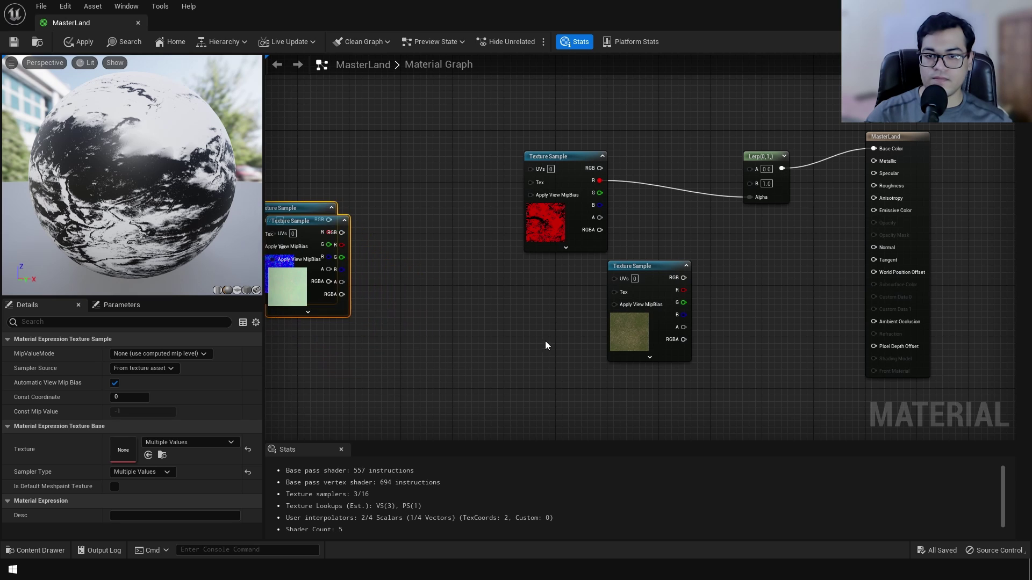
pyautogui.moveTo(703, 293); pyautogui.dragTo(597, 297, button='right')
pyautogui.scroll(1, 597, 296)
# Step: Add the three Rocky_Ground_vl0fdfho textures to the MasterLand graph
pyautogui.hotkey('ctrl', 'space')
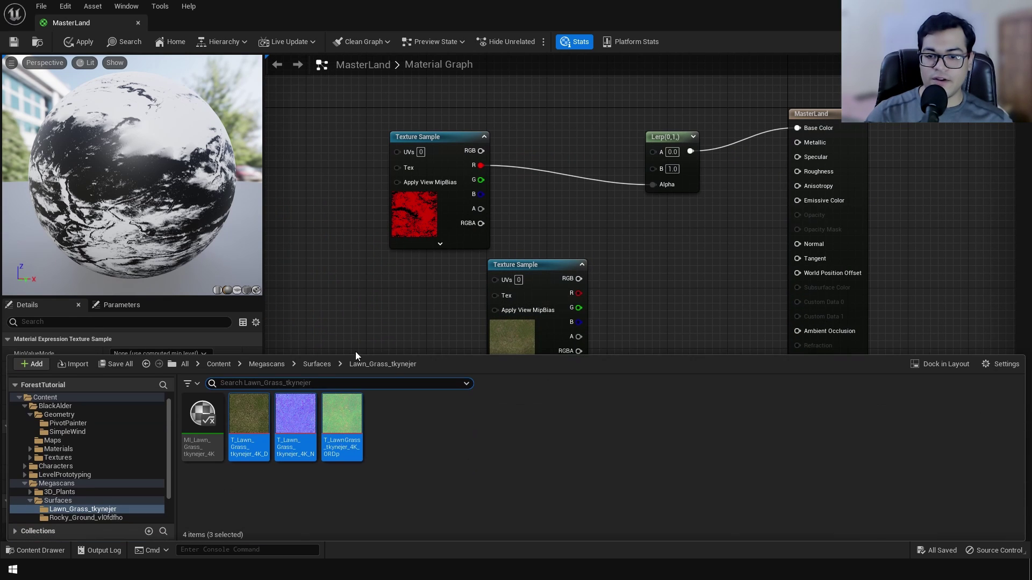
pyautogui.click(317, 364)
pyautogui.doubleClick(248, 415)
pyautogui.keyDown('shift'); pyautogui.click(345, 439); pyautogui.keyUp('shift')
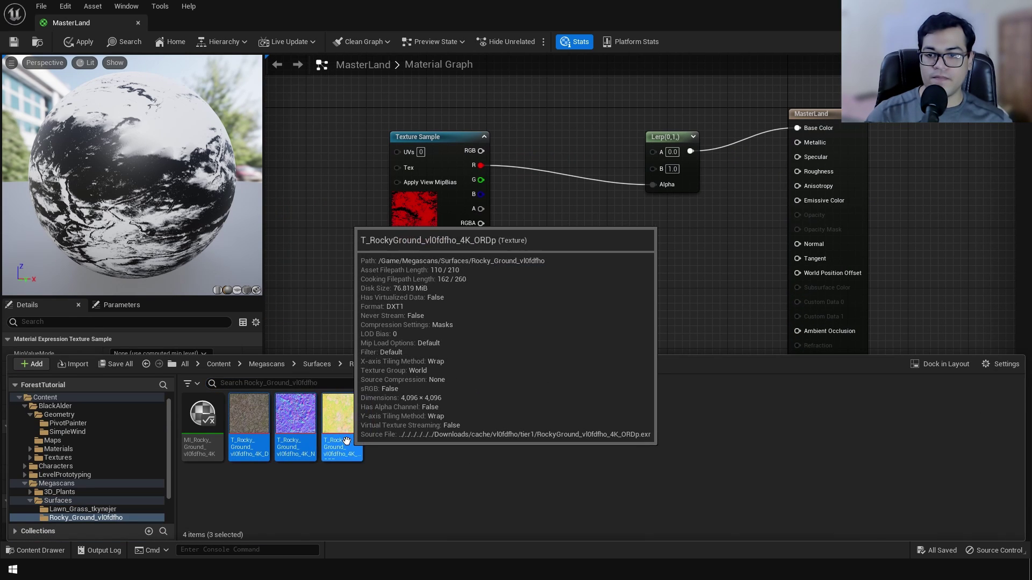
pyautogui.moveTo(346, 439); pyautogui.dragTo(338, 244)
pyautogui.scroll(-3, 366, 333)
pyautogui.moveTo(350, 368); pyautogui.dragTo(443, 326, button='right')
pyautogui.moveTo(423, 254); pyautogui.dragTo(339, 408)
# Step: Arrange the rocky, grass and Slope texture nodes into a tidy layout
pyautogui.click(425, 385)
pyautogui.click(300, 371)
pyautogui.moveTo(299, 371); pyautogui.dragTo(541, 368)
pyautogui.scroll(3, 608, 321)
pyautogui.moveTo(648, 390); pyautogui.dragTo(647, 381, button='right')
pyautogui.moveTo(644, 381); pyautogui.dragTo(553, 420)
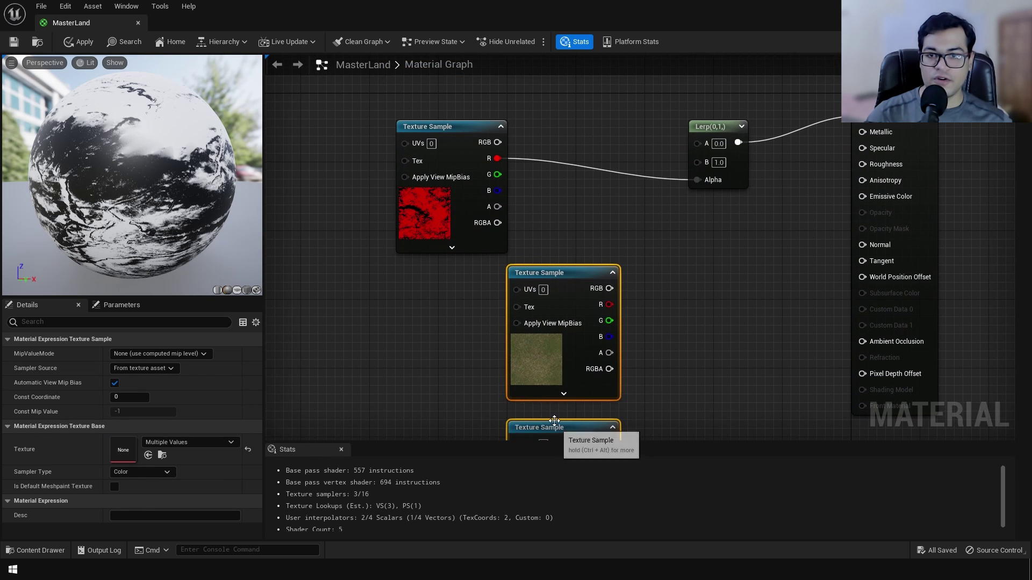
pyautogui.moveTo(541, 357); pyautogui.dragTo(559, 287)
pyautogui.moveTo(452, 219); pyautogui.dragTo(348, 228)
pyautogui.moveTo(675, 277); pyautogui.dragTo(685, 290, button='right')
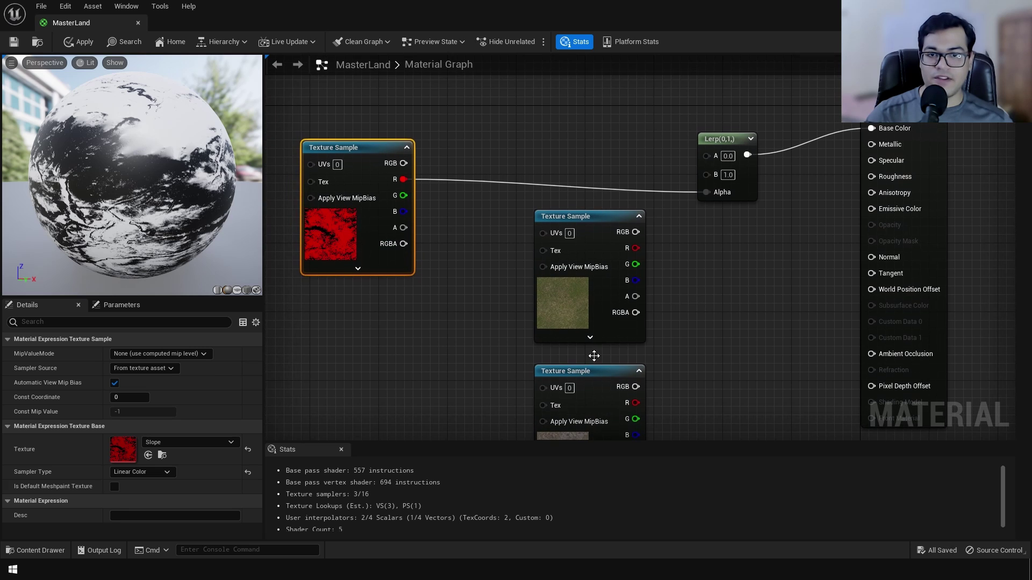
# Step: Wire grass colour into Lerp B and rocky colour into Lerp A, then select the Landscape
pyautogui.click(600, 369)
pyautogui.click(599, 231)
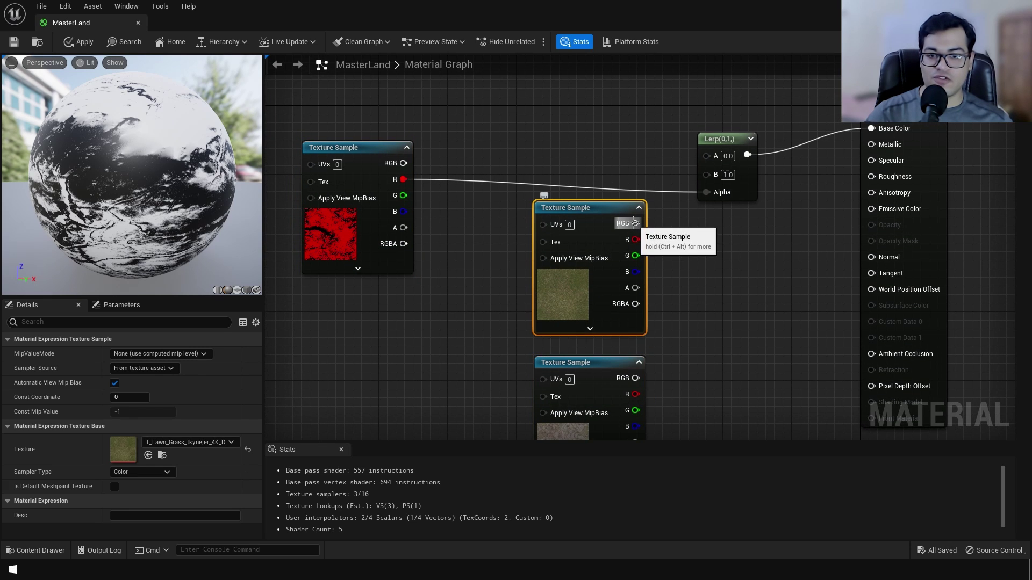
pyautogui.moveTo(636, 224); pyautogui.dragTo(707, 173)
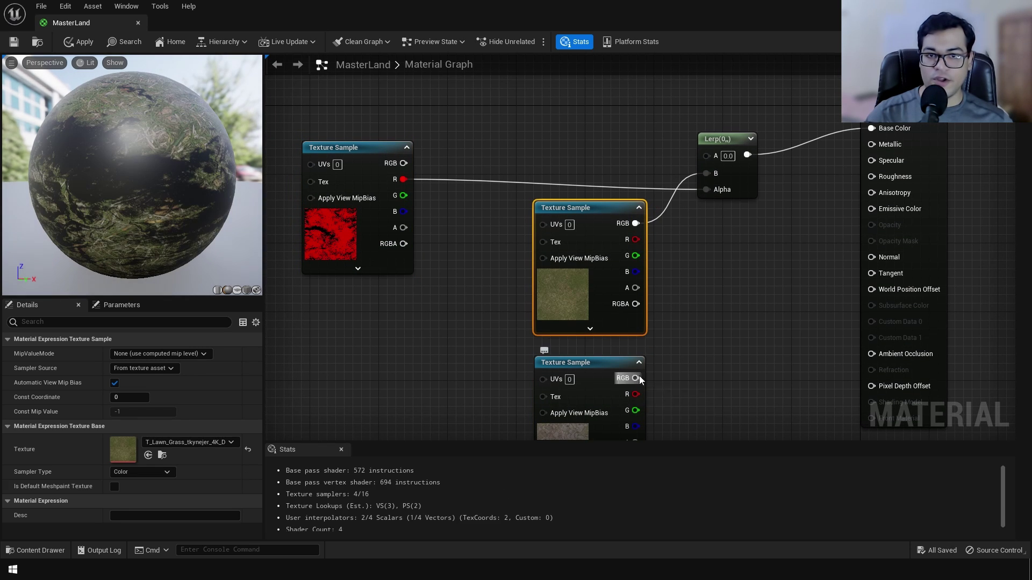
pyautogui.moveTo(636, 378); pyautogui.dragTo(706, 156)
pyautogui.moveTo(691, 339); pyautogui.dragTo(676, 293, button='right')
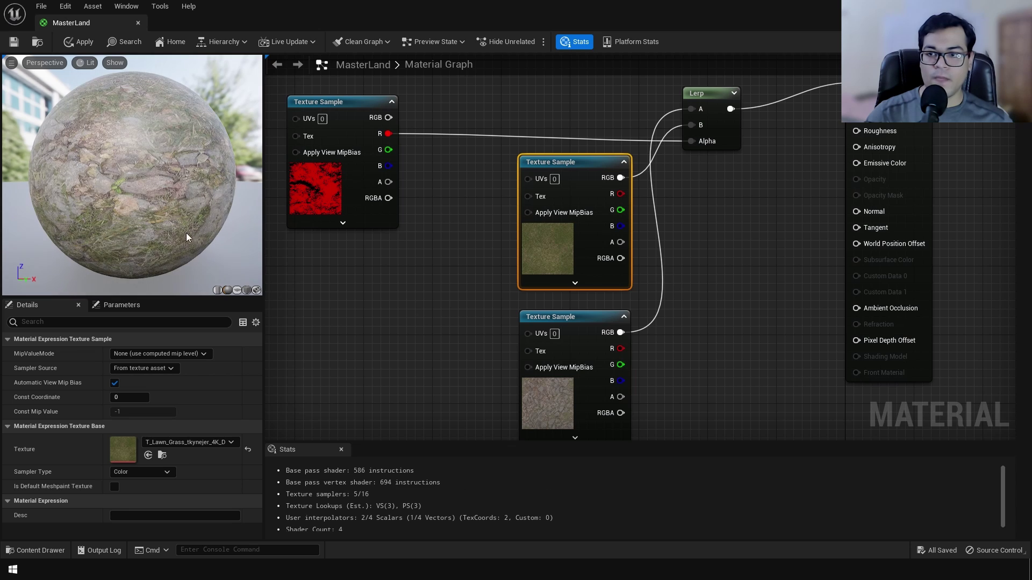
pyautogui.moveTo(189, 235); pyautogui.dragTo(162, 220)
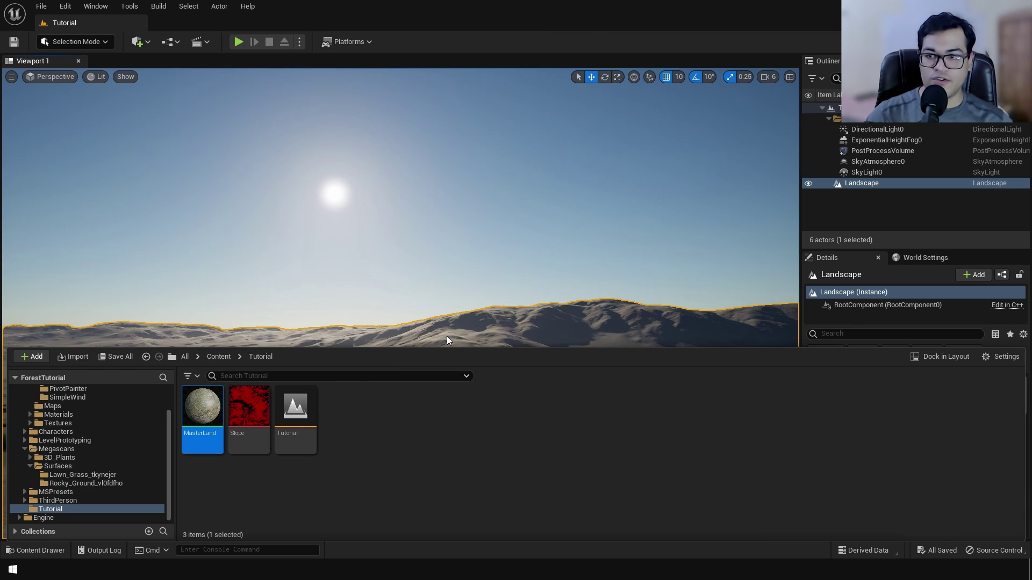
pyautogui.click(460, 331)
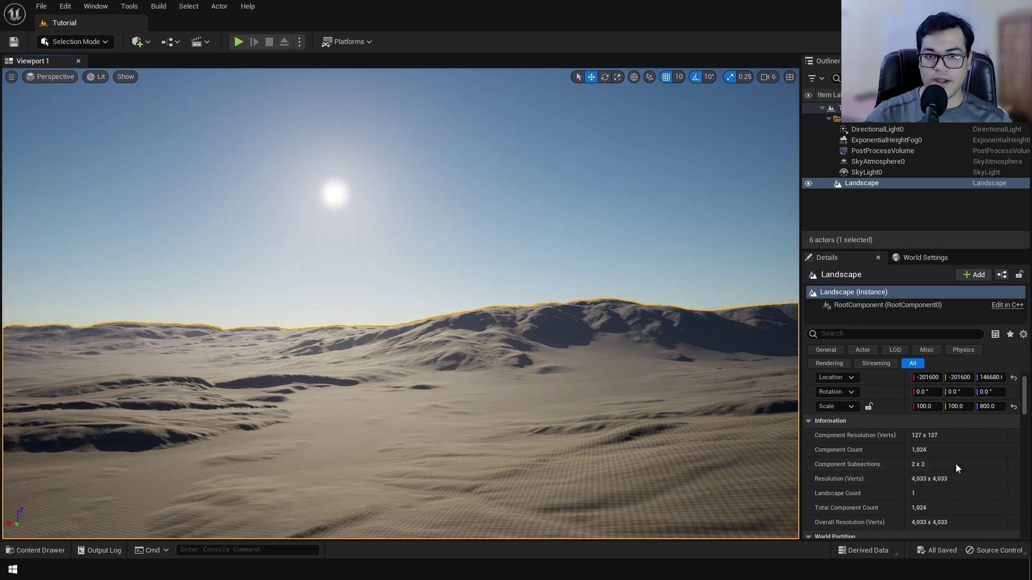
# Step: Set the Landscape Material to MasterLand, then reopen MasterLand and move the slope mask node up
pyautogui.scroll(-5, 957, 468)
pyautogui.click(950, 446)
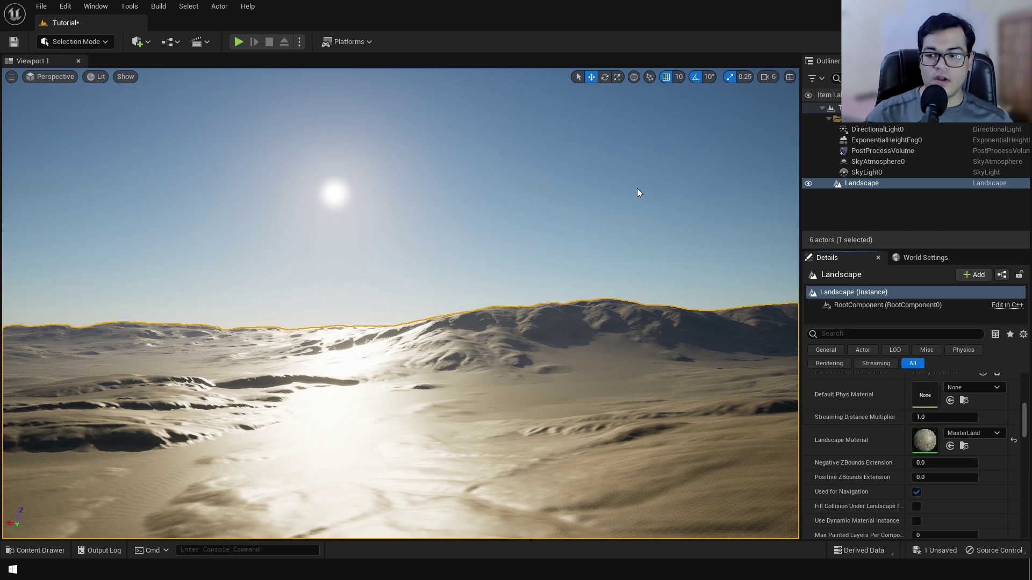
pyautogui.doubleClick(920, 444)
pyautogui.moveTo(431, 289); pyautogui.dragTo(672, 310, button='right')
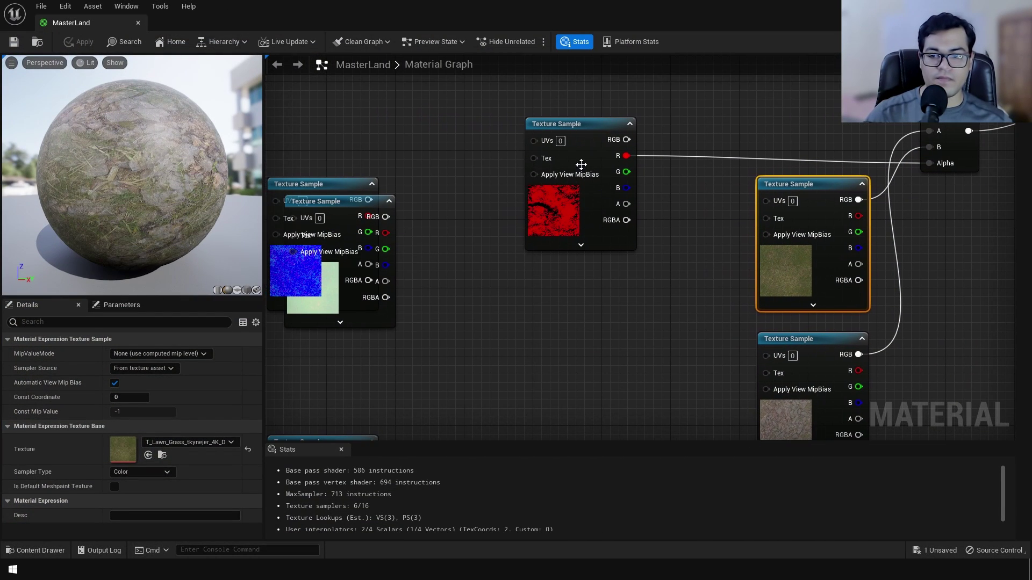
pyautogui.moveTo(489, 210); pyautogui.dragTo(514, 356, button='right')
pyautogui.moveTo(619, 298); pyautogui.dragTo(640, 154)
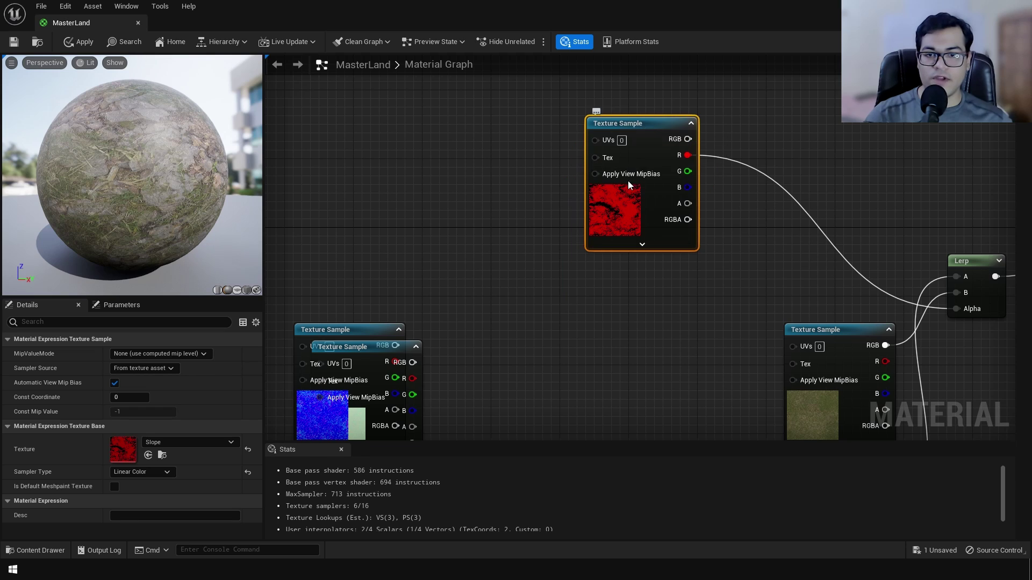
# Step: Feed a LandscapeCoords node with Mapping Scale 4033 into the Slope texture's UVs
pyautogui.rightClick(425, 135)
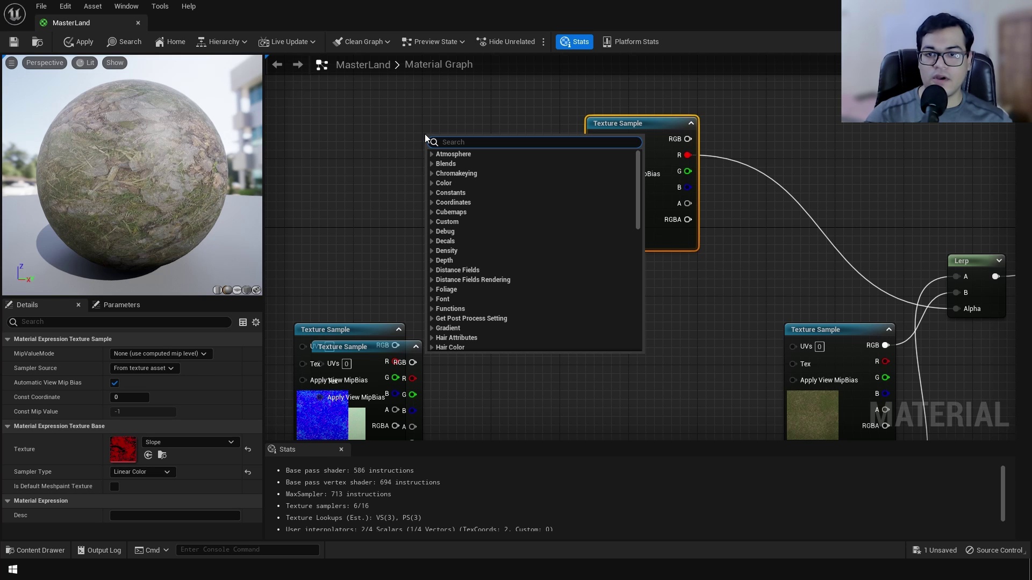
pyautogui.write('landsca')
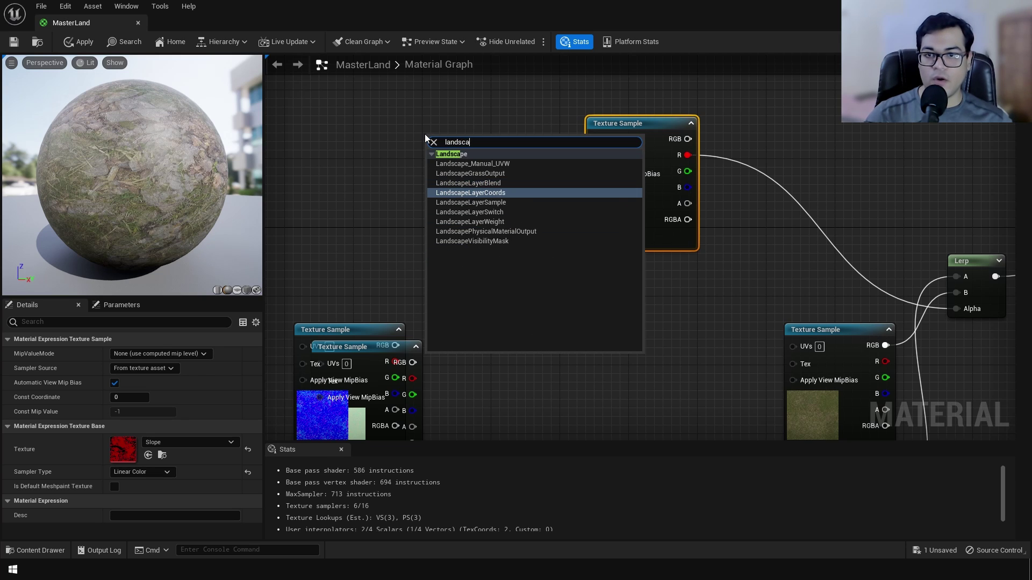
pyautogui.press('Return')
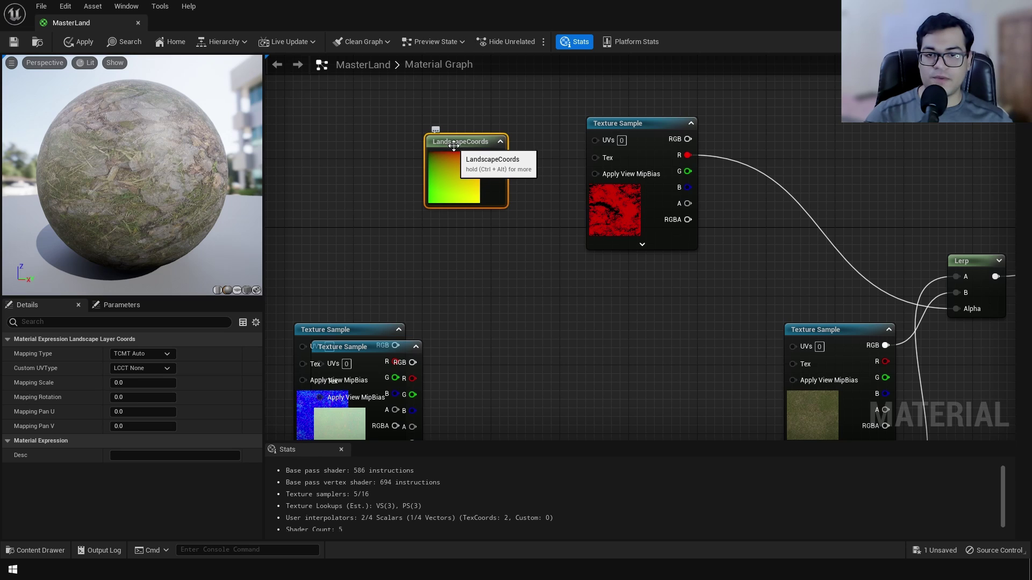
pyautogui.moveTo(496, 157); pyautogui.dragTo(604, 138)
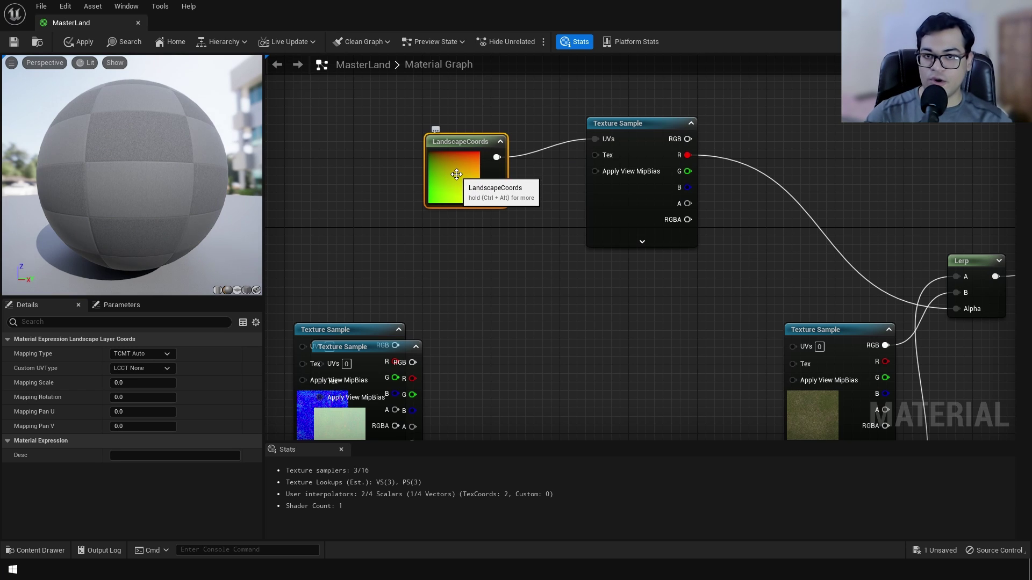
pyautogui.click(140, 383)
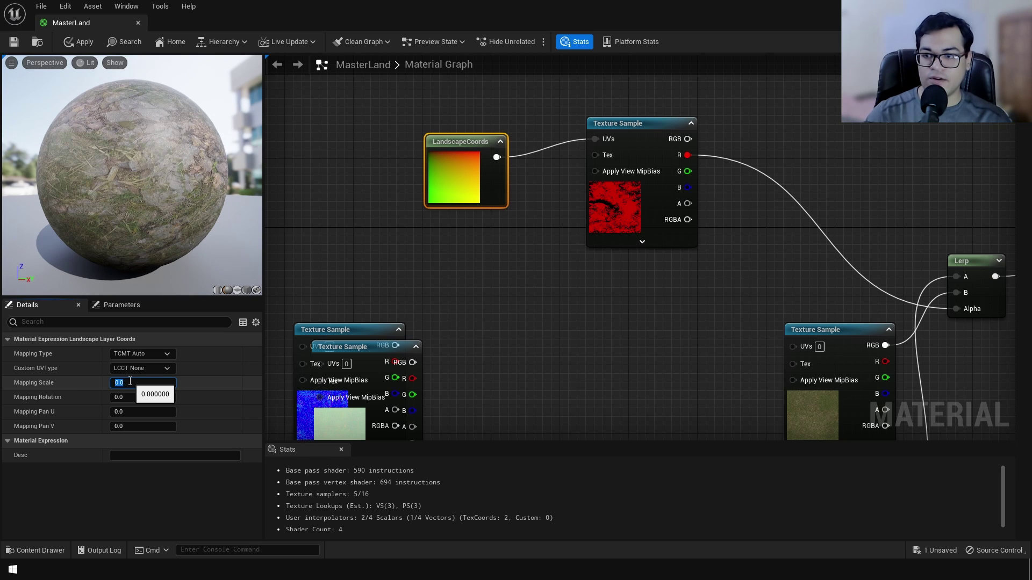
pyautogui.press('Return')
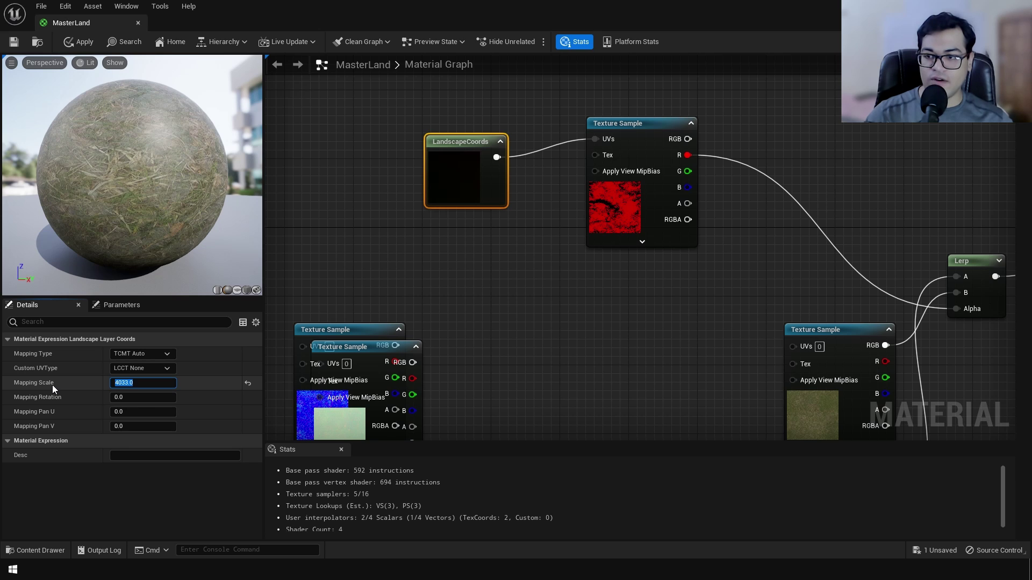
# Step: Save MasterLand and fly over the landscape to inspect the material
pyautogui.click(13, 43)
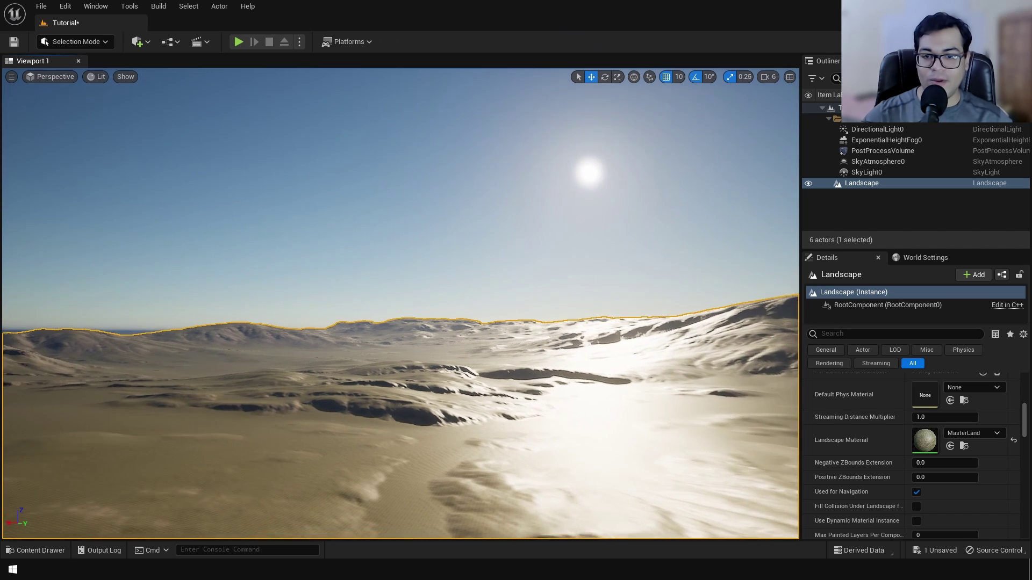
pyautogui.moveTo(401, 301); pyautogui.dragTo(223, 288, button='right')
pyautogui.moveTo(403, 281); pyautogui.dragTo(424, 277, button='right')
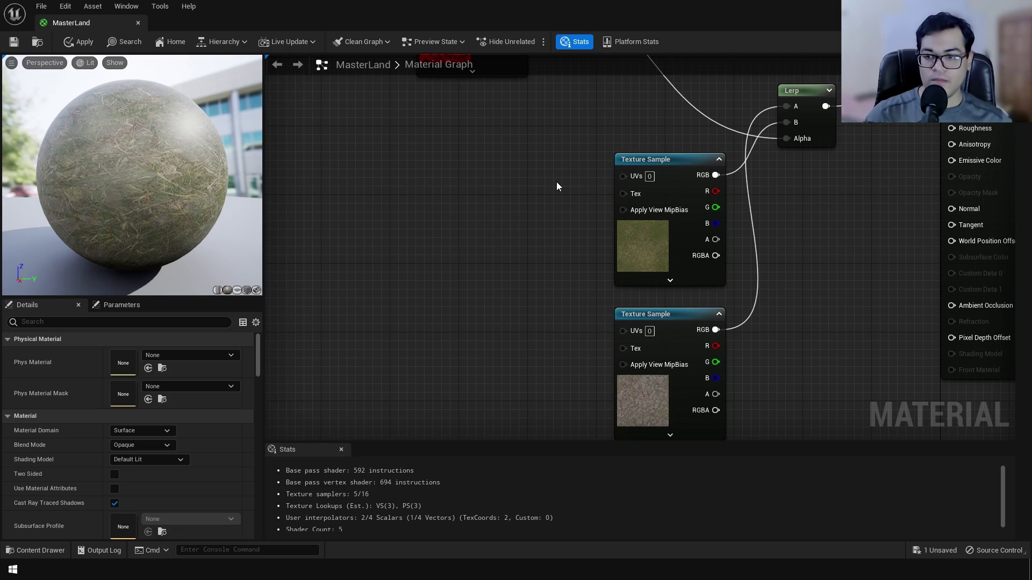
# Step: Add a TexCoord node and wire it into a new Multiply node's A input
pyautogui.rightClick(445, 195)
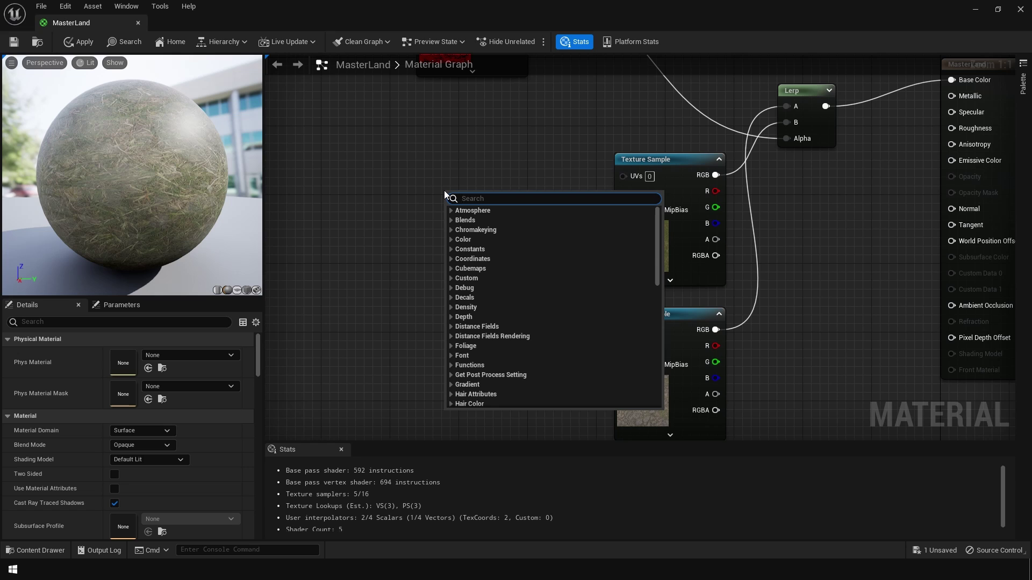
pyautogui.write('texture')
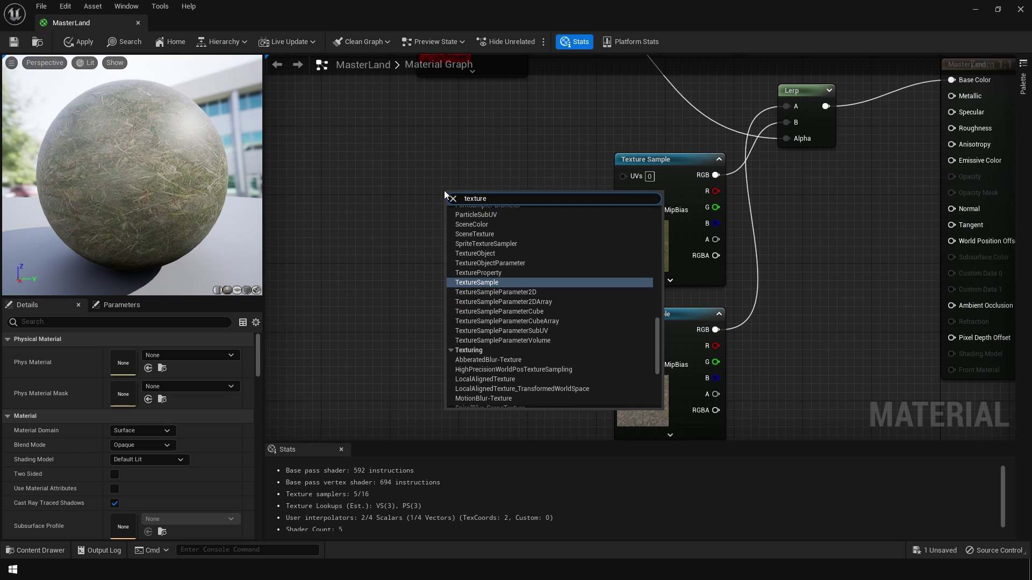
pyautogui.write(' coord')
pyautogui.press('Return')
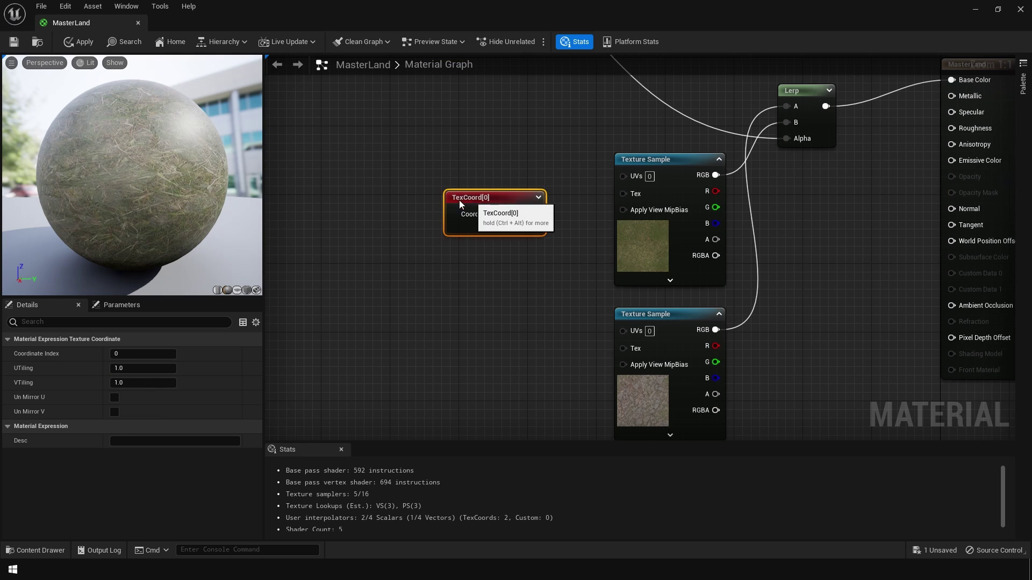
pyautogui.moveTo(460, 203); pyautogui.dragTo(329, 208)
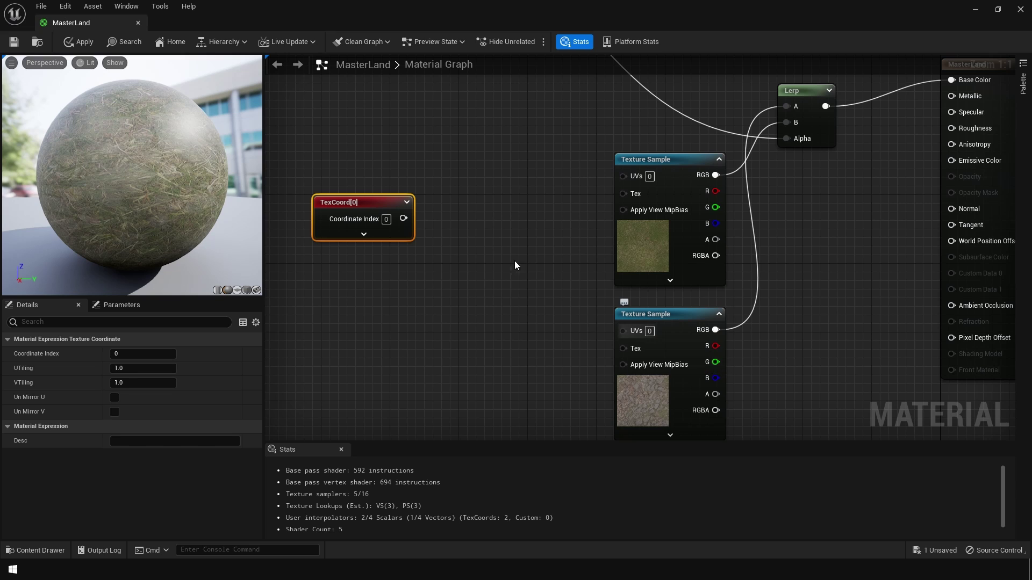
pyautogui.rightClick(380, 272)
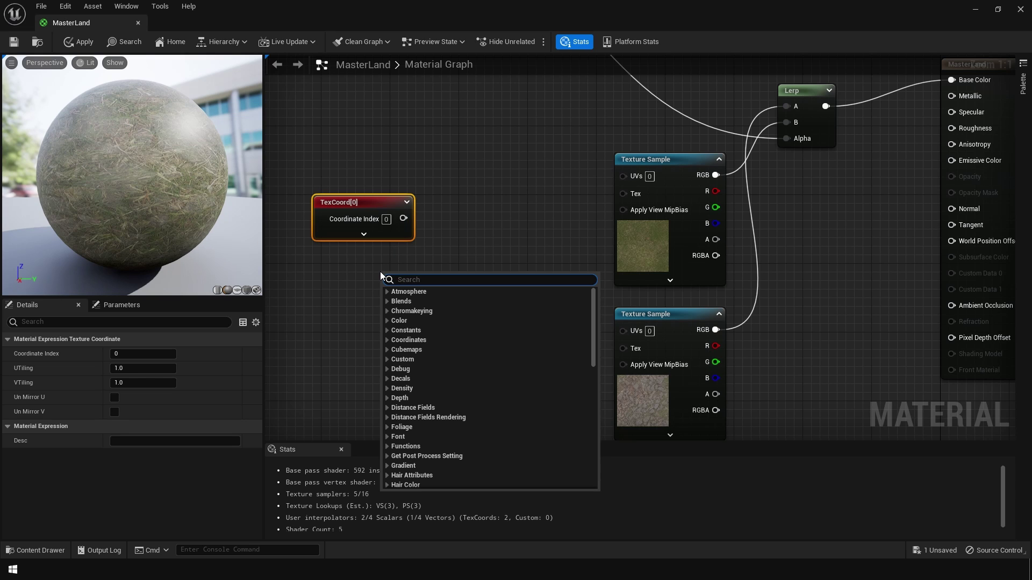
pyautogui.write('multi')
pyautogui.press('Return')
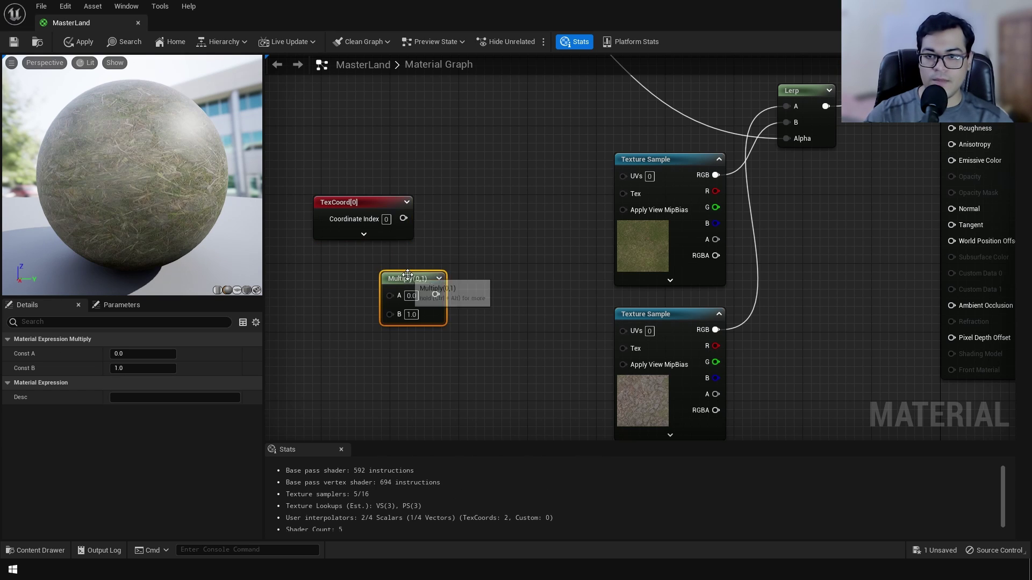
pyautogui.moveTo(403, 276); pyautogui.dragTo(473, 209)
pyautogui.moveTo(403, 218); pyautogui.dragTo(623, 176)
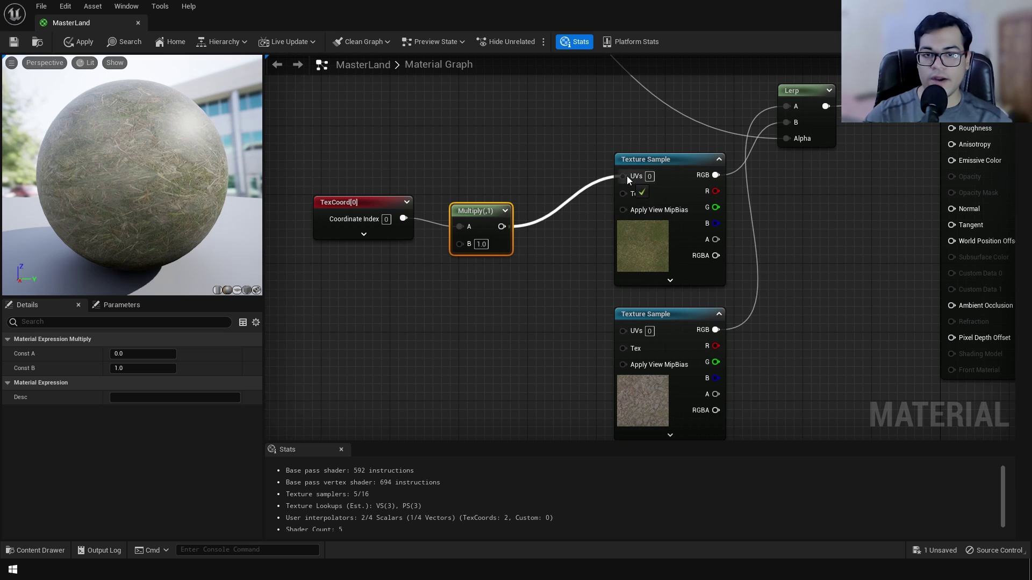
# Step: Add a Grass Tiling scalar parameter of 0.05 into the Multiply's B input
pyautogui.rightClick(440, 263)
pyautogui.write('scalar')
pyautogui.press('Return')
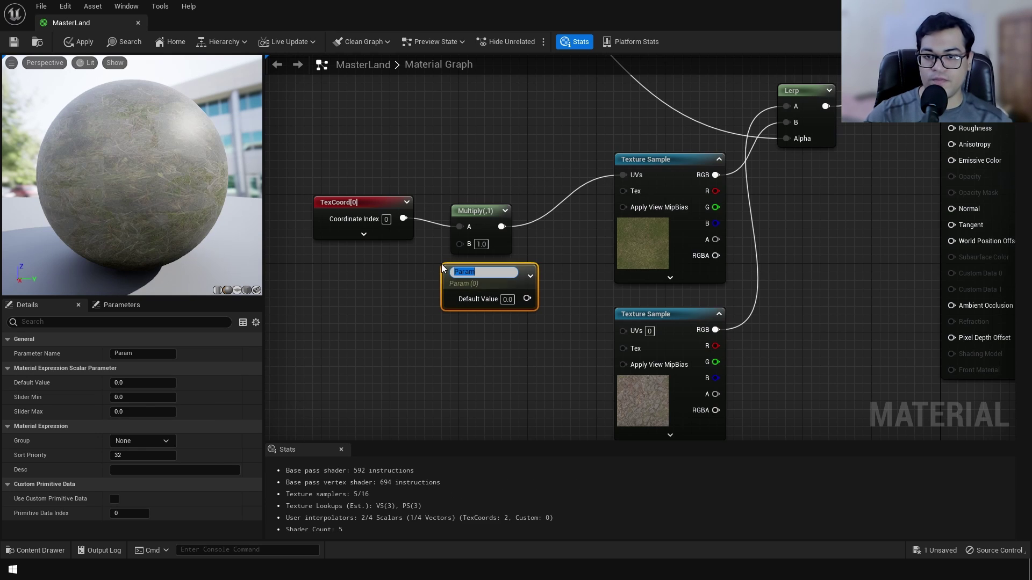
pyautogui.write('Grass Tiling')
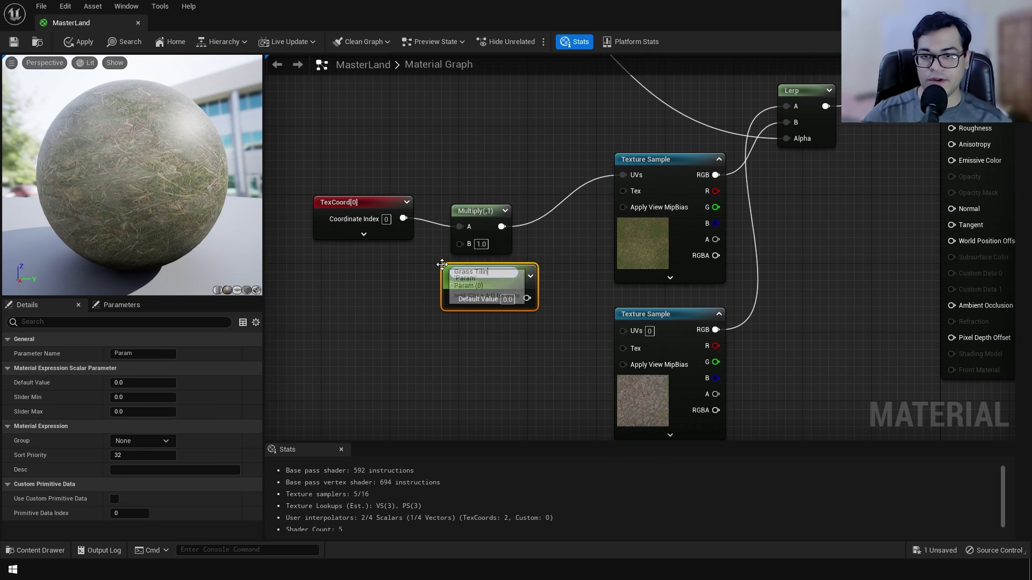
pyautogui.press('Return')
pyautogui.moveTo(489, 275); pyautogui.dragTo(377, 302)
pyautogui.moveTo(418, 305); pyautogui.dragTo(458, 244)
pyautogui.click(139, 382)
pyautogui.write('0.05')
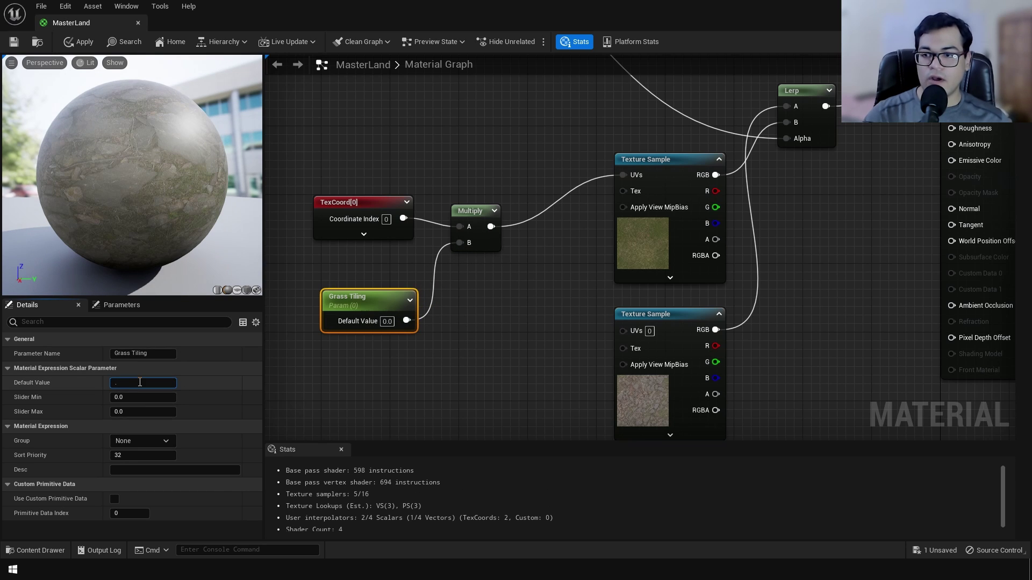
pyautogui.press('Return')
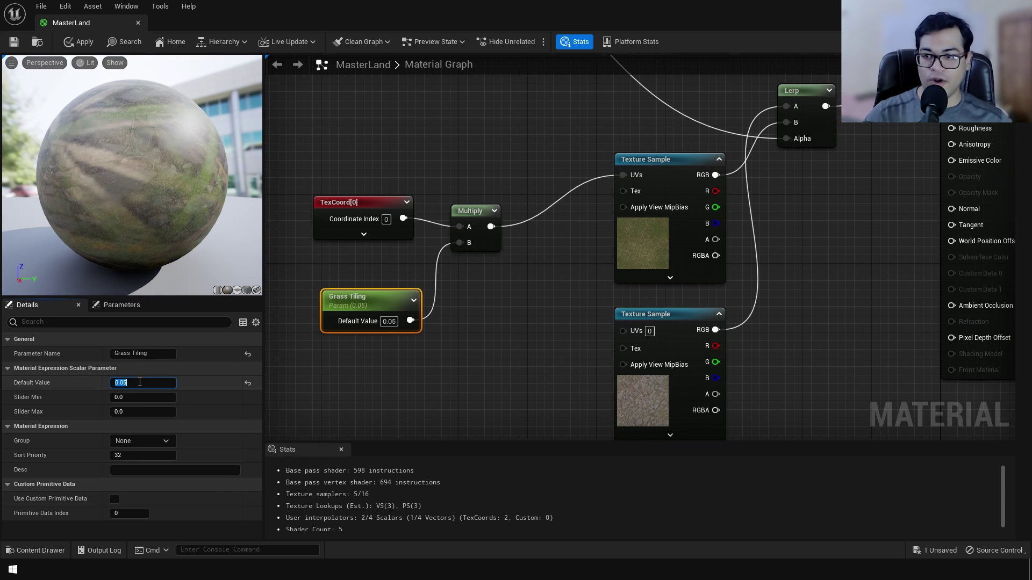
# Step: Duplicate the TexCoord and Multiply pair and attach a Rock Tiling scalar parameter to its B input
pyautogui.moveTo(337, 157); pyautogui.dragTo(476, 290)
pyautogui.hotkey('ctrl', 'd')
pyautogui.moveTo(500, 253); pyautogui.dragTo(372, 383)
pyautogui.moveTo(472, 337); pyautogui.dragTo(527, 243, button='right')
pyautogui.moveTo(503, 322); pyautogui.dragTo(460, 368)
pyautogui.write('scalar')
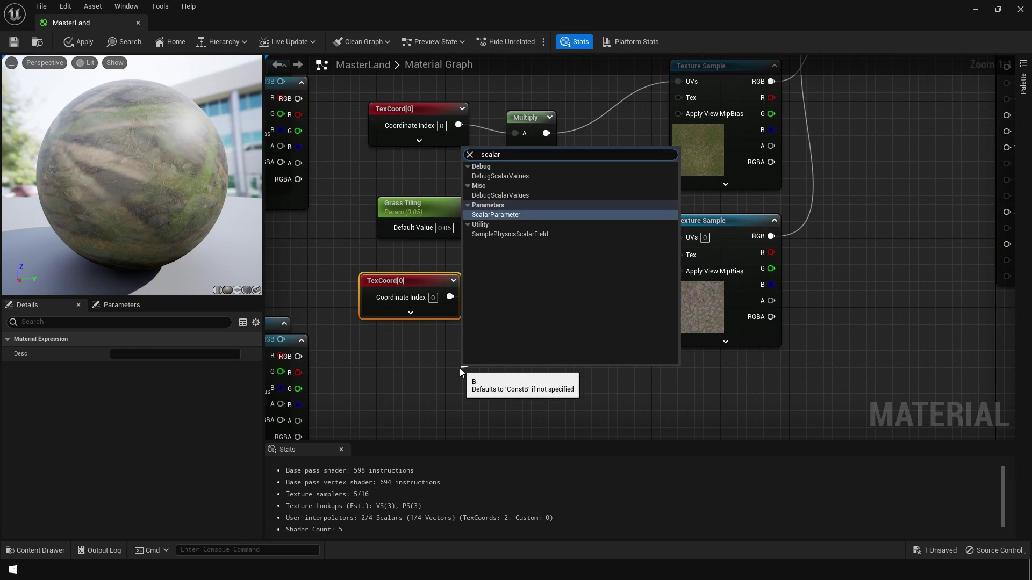
pyautogui.press('Return')
pyautogui.write('Rock Tiling')
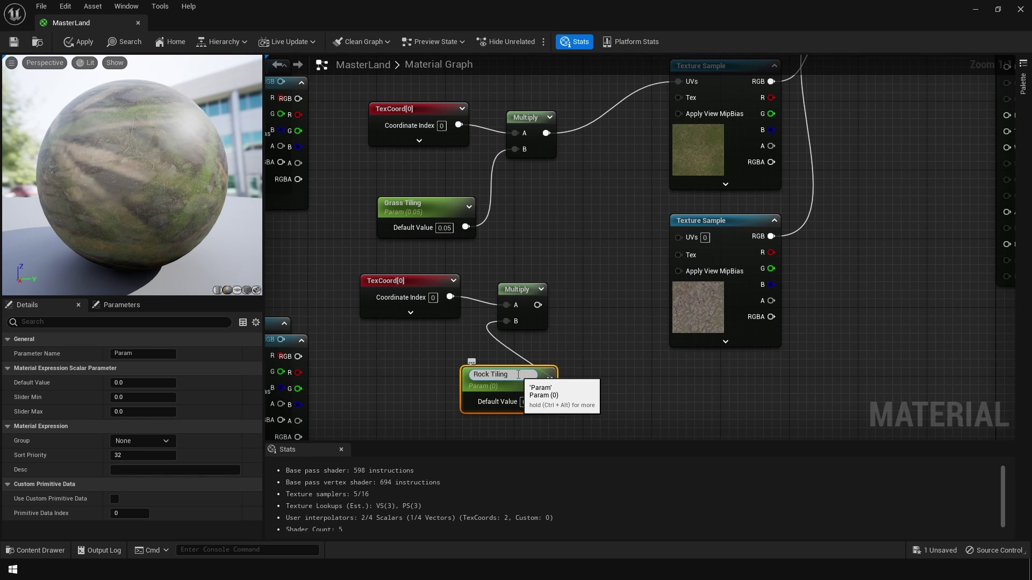
pyautogui.press('Return')
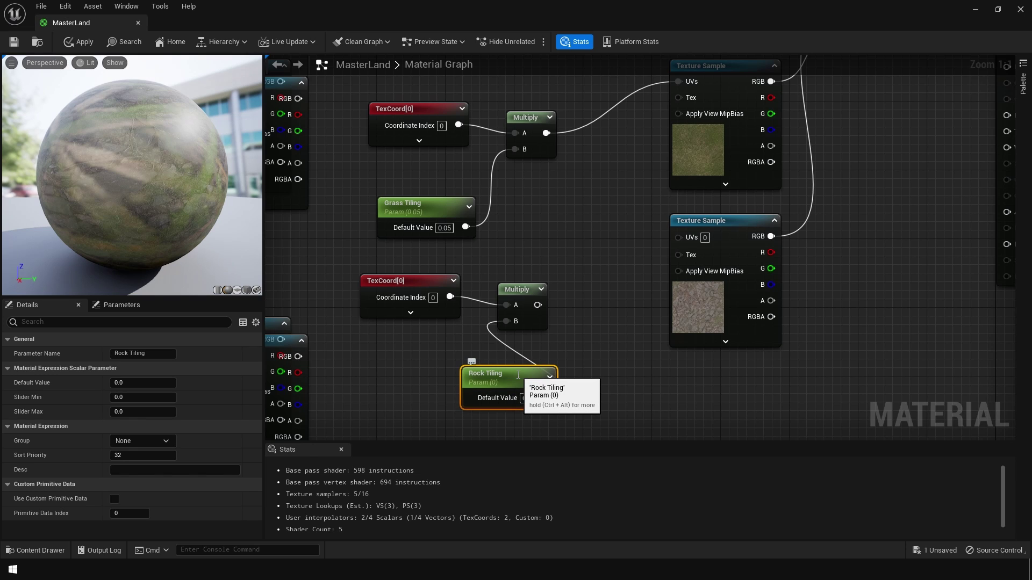
# Step: Feed the duplicate Multiply into the rock texture's UVs and set Rock Tiling to 0.05
pyautogui.moveTo(537, 305); pyautogui.dragTo(678, 236)
pyautogui.scroll(-2, 651, 233)
pyautogui.click(142, 383)
pyautogui.press('BackSpace')
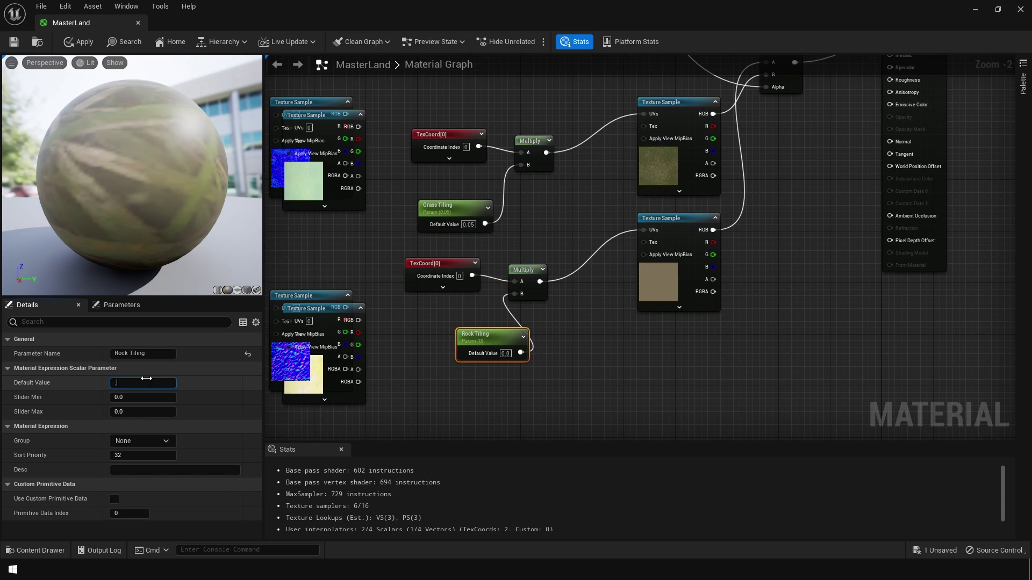
pyautogui.write('.05')
pyautogui.press('Return')
pyautogui.click(385, 239)
pyautogui.scroll(2, 440, 214)
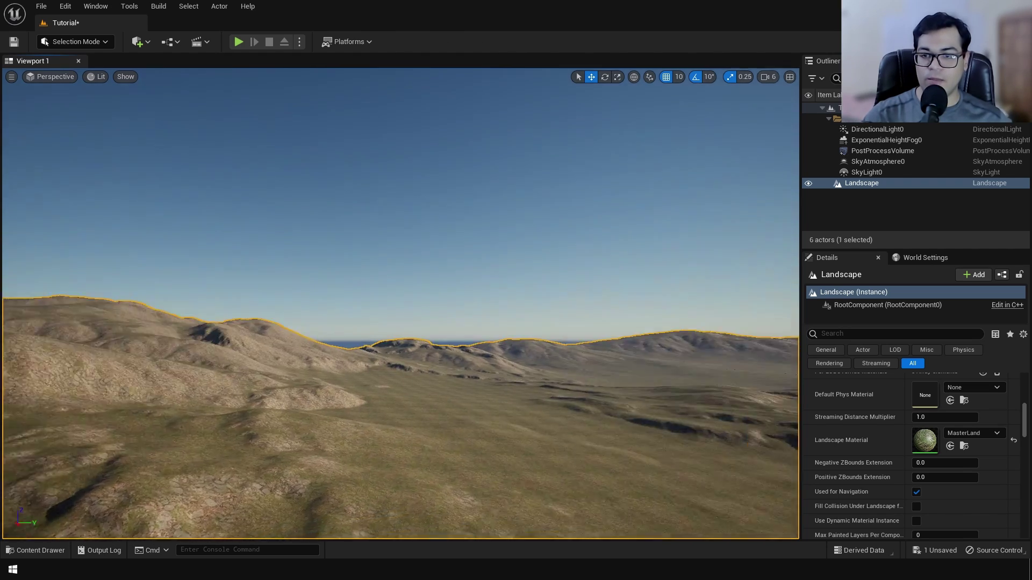
# Step: Orbit the viewport to look over the textured hills
pyautogui.moveTo(400, 303); pyautogui.dragTo(482, 293, button='right')
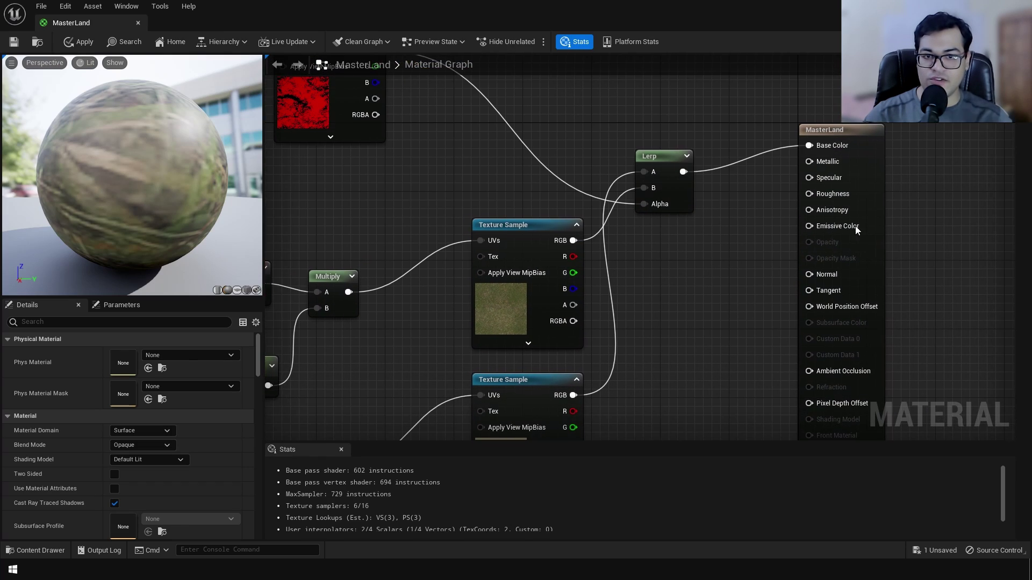
# Step: Duplicate the base-colour Lerp, wire it into Specular, and feed the mask's red channel into its Alpha
pyautogui.moveTo(720, 150); pyautogui.dragTo(760, 208, button='right')
pyautogui.click(693, 215)
pyautogui.hotkey('ctrl', 'd')
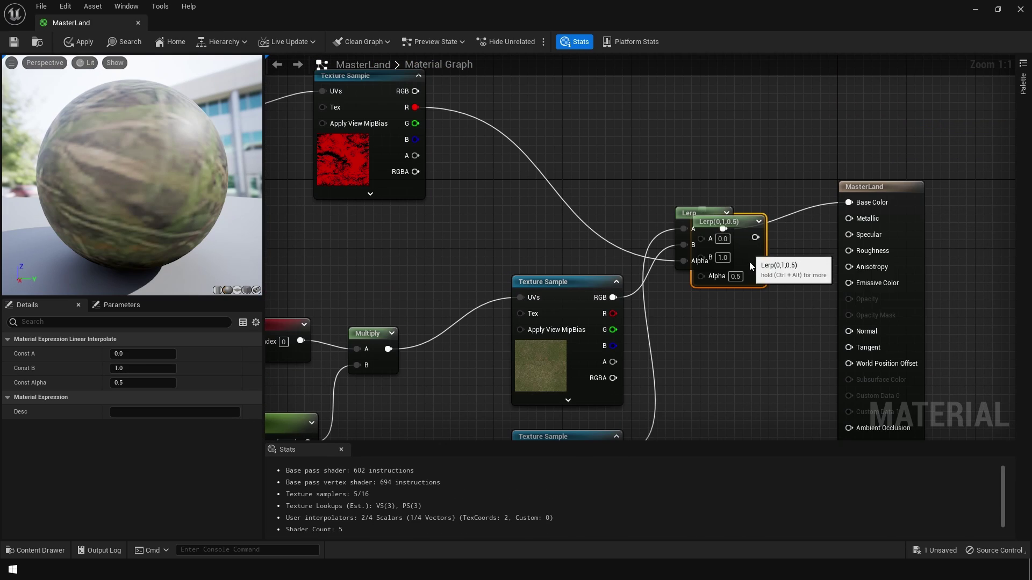
pyautogui.moveTo(751, 266); pyautogui.dragTo(849, 234)
pyautogui.moveTo(757, 288); pyautogui.dragTo(785, 250, button='right')
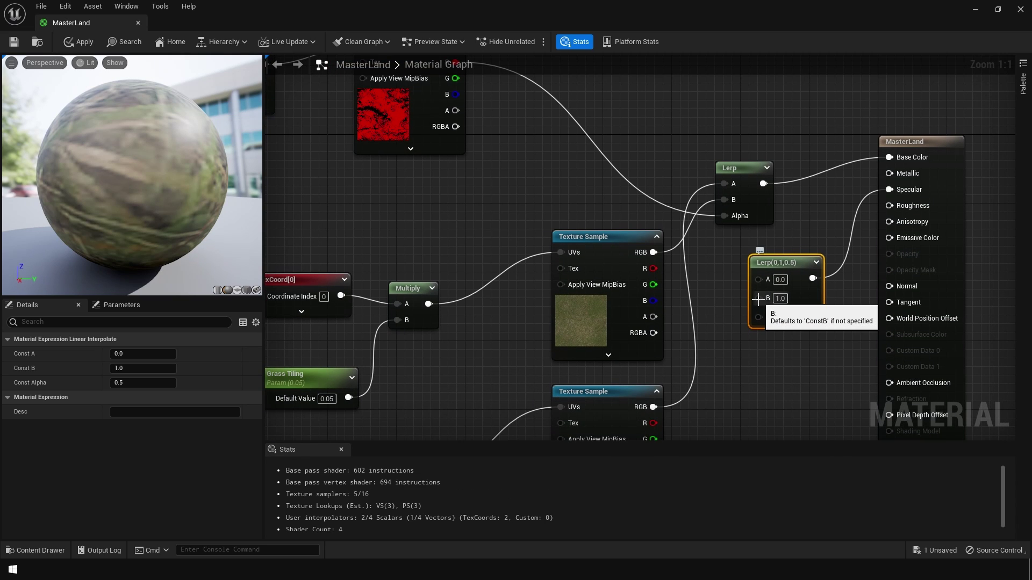
pyautogui.moveTo(776, 305); pyautogui.dragTo(817, 395, button='right')
pyautogui.moveTo(830, 352); pyautogui.dragTo(838, 78)
pyautogui.moveTo(795, 173); pyautogui.dragTo(865, 357, button='right')
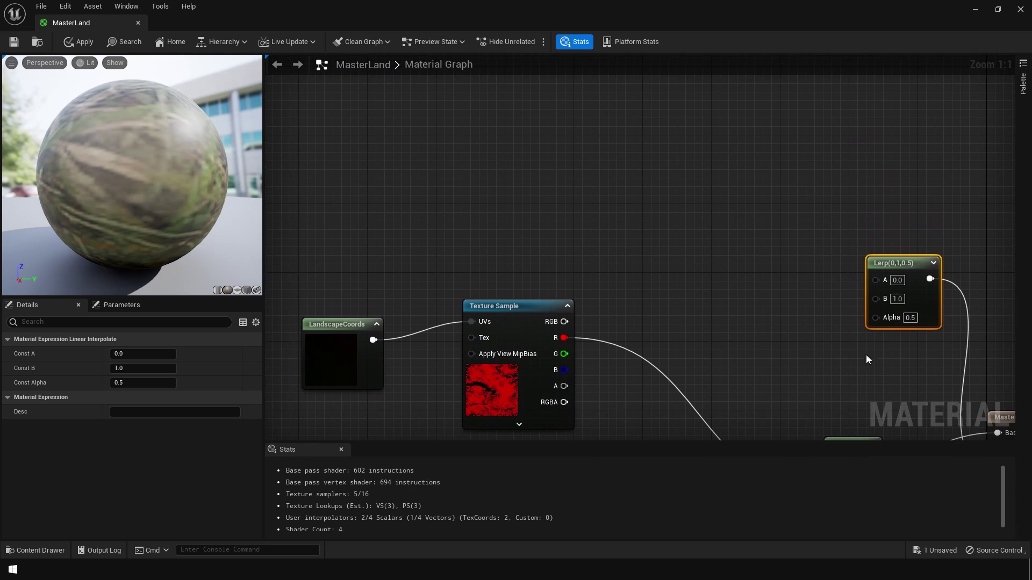
pyautogui.moveTo(908, 263); pyautogui.dragTo(911, 159)
pyautogui.moveTo(564, 337); pyautogui.dragTo(875, 212)
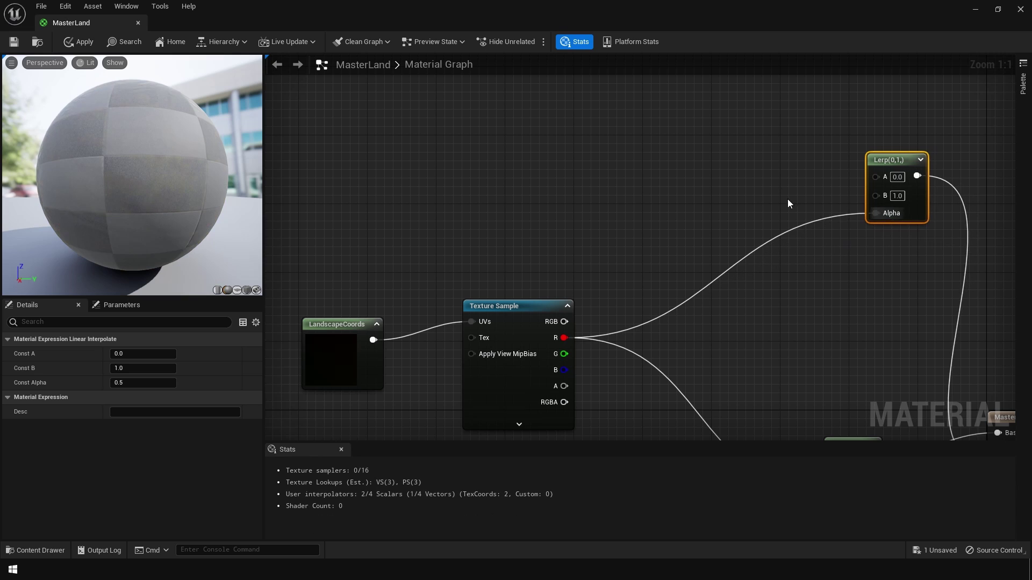
# Step: Add Grass Spec and Rock Spec scalar parameters feeding the Lerp's B and A inputs
pyautogui.moveTo(788, 203); pyautogui.dragTo(761, 268, button='right')
pyautogui.moveTo(849, 260); pyautogui.dragTo(626, 221)
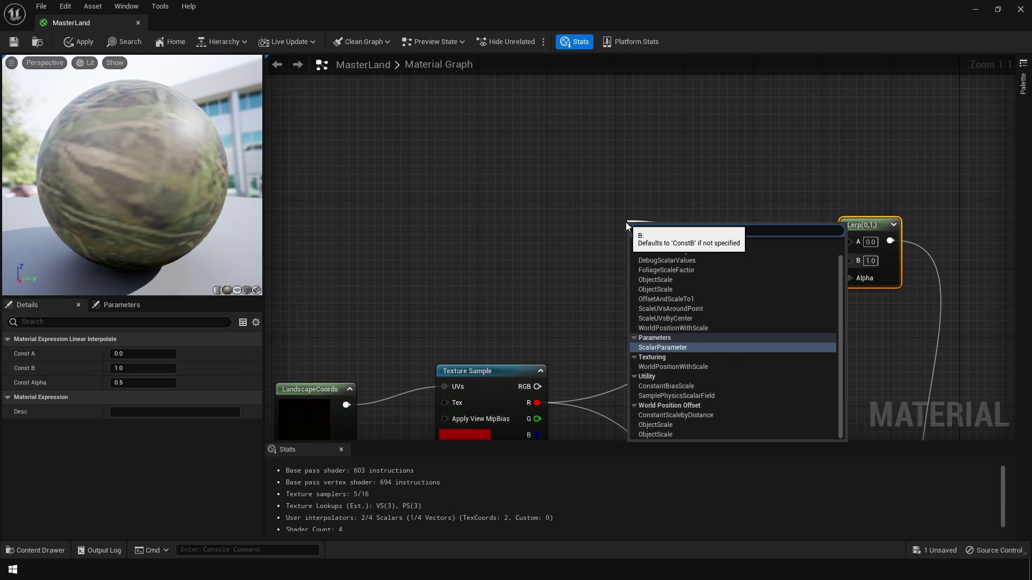
pyautogui.press('Return')
pyautogui.write('Grass ')
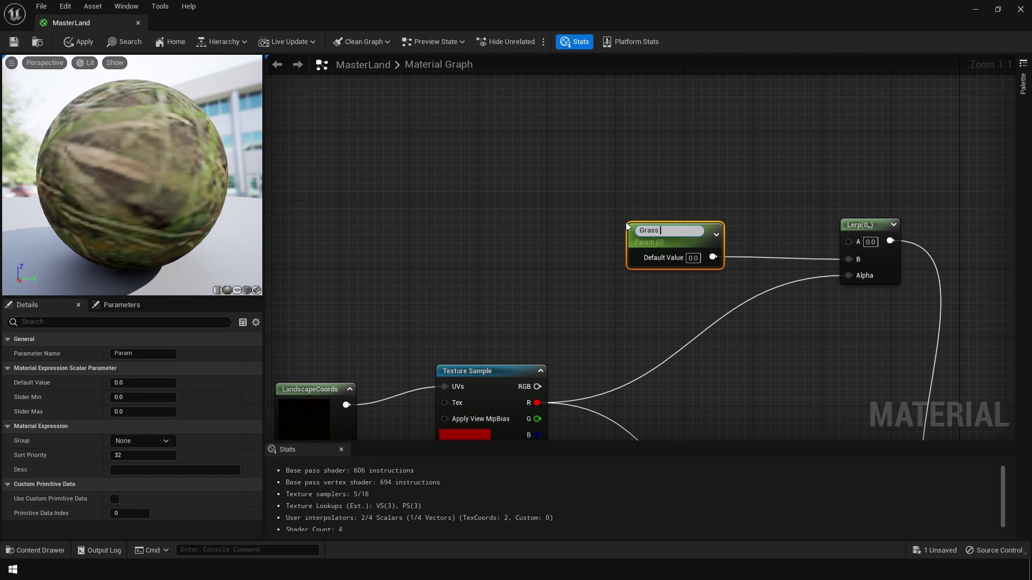
pyautogui.write('Spec')
pyautogui.press('Return')
pyautogui.rightClick(618, 127)
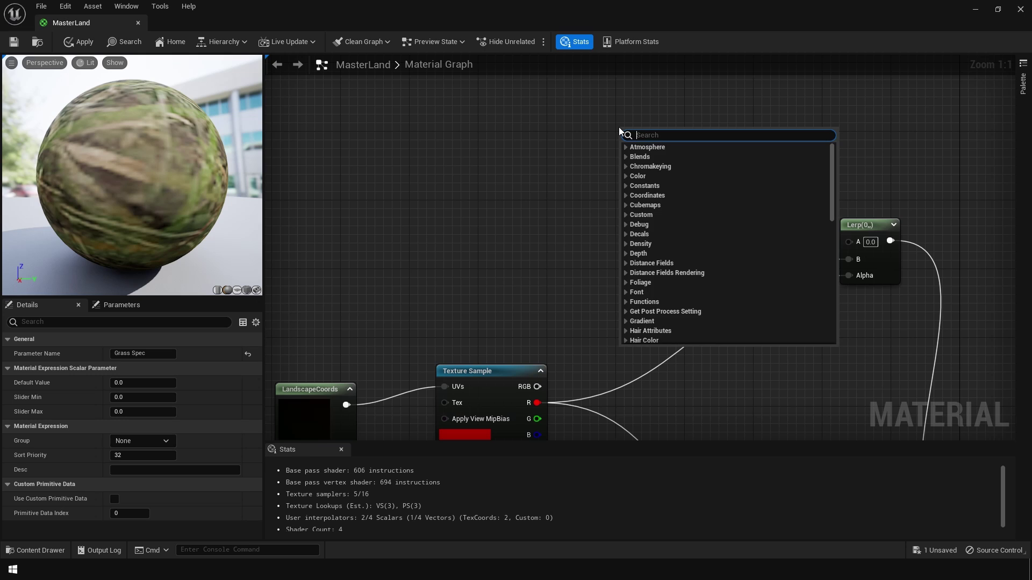
pyautogui.write('scalar')
pyautogui.press('Return')
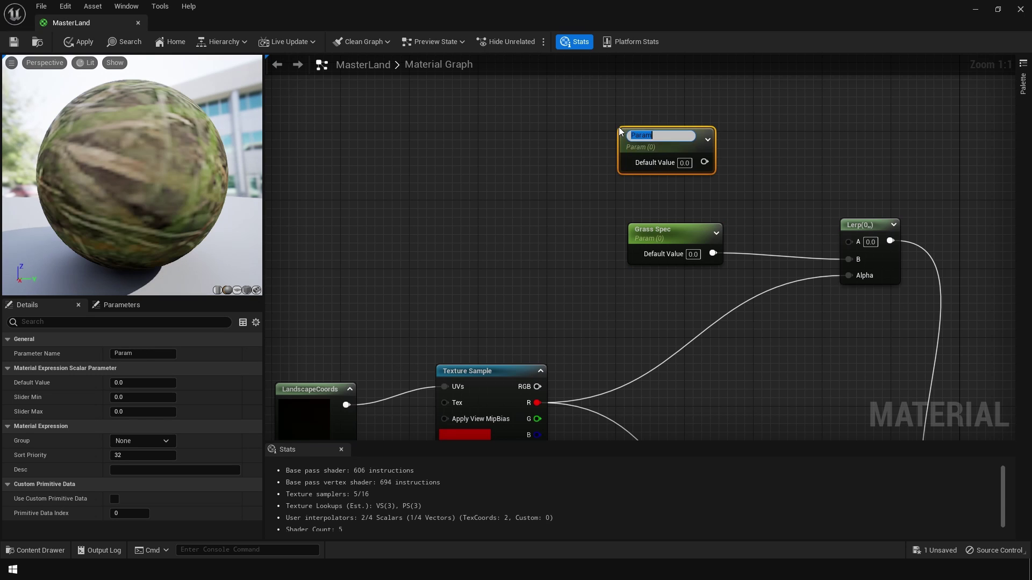
pyautogui.write('Rock Spec')
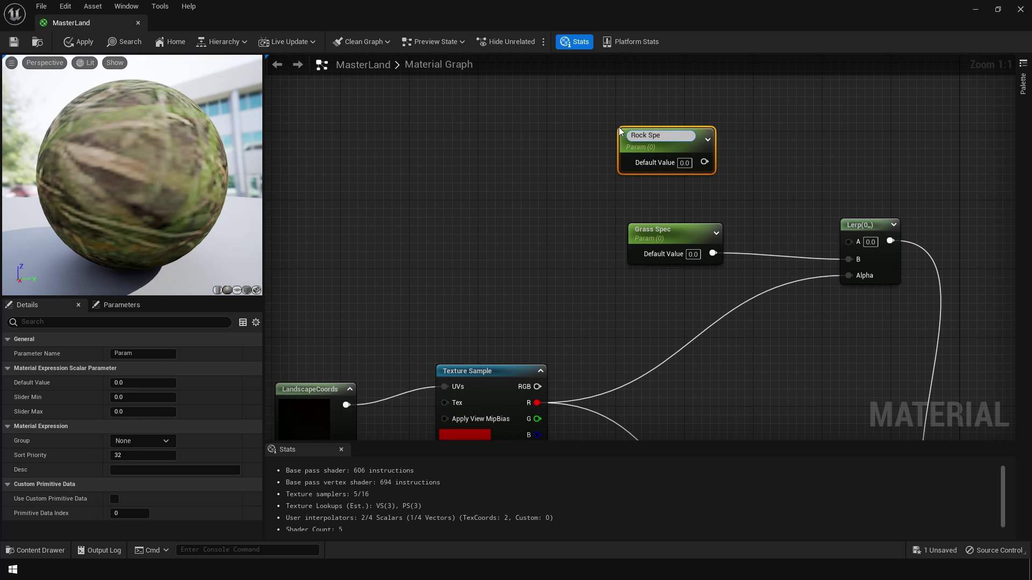
pyautogui.press('Return')
pyautogui.moveTo(703, 158); pyautogui.dragTo(849, 241)
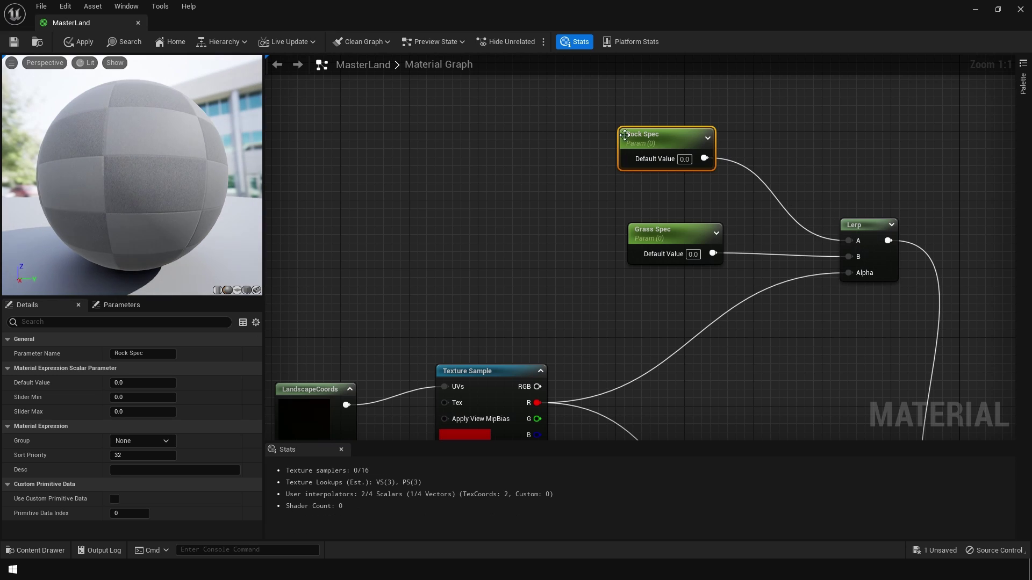
# Step: Set Grass Spec to 0.002 and Rock Spec to 0.005, then save the material
pyautogui.moveTo(667, 235); pyautogui.dragTo(655, 238)
pyautogui.click(681, 258)
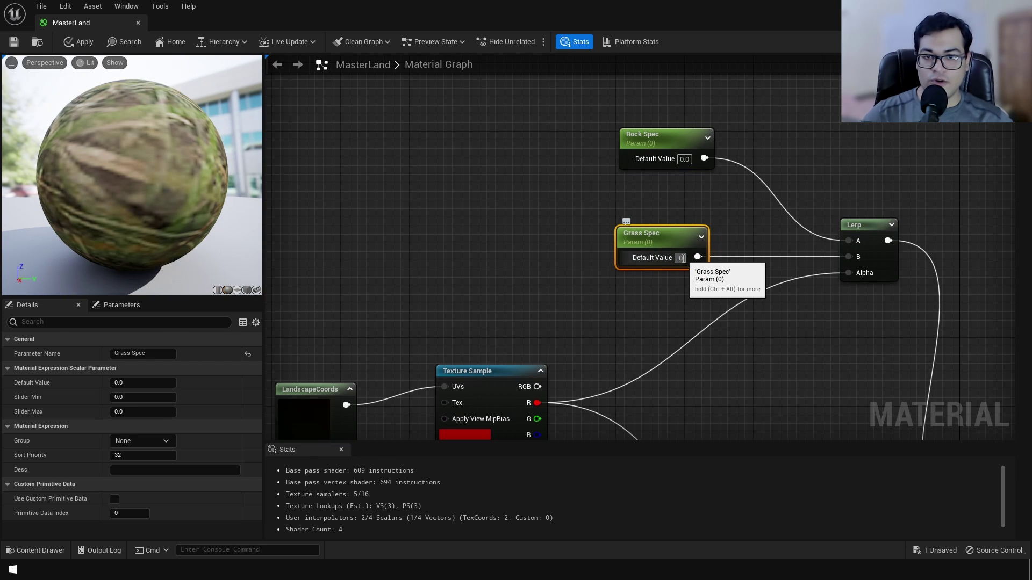
pyautogui.click(684, 159)
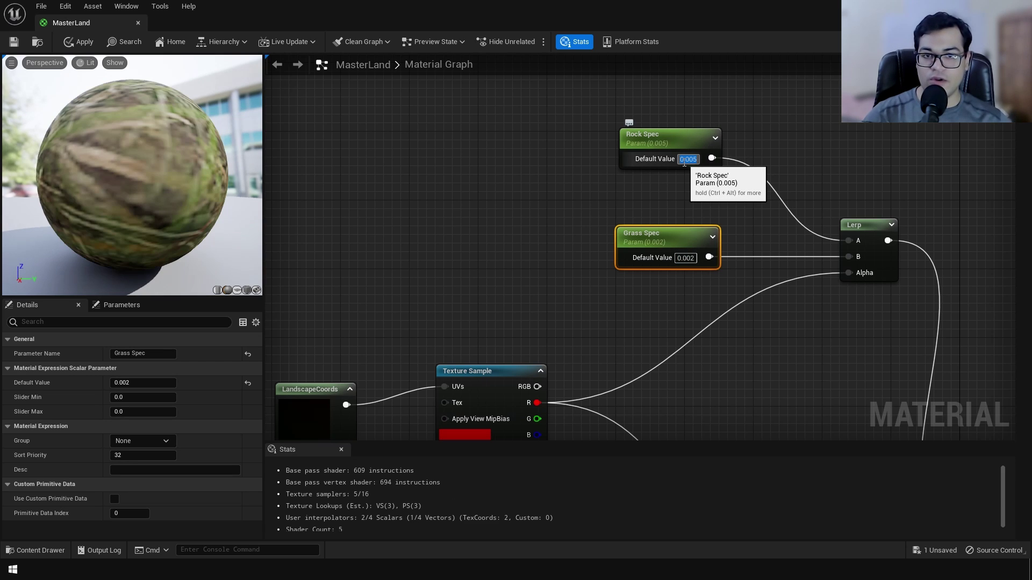
pyautogui.press('Return')
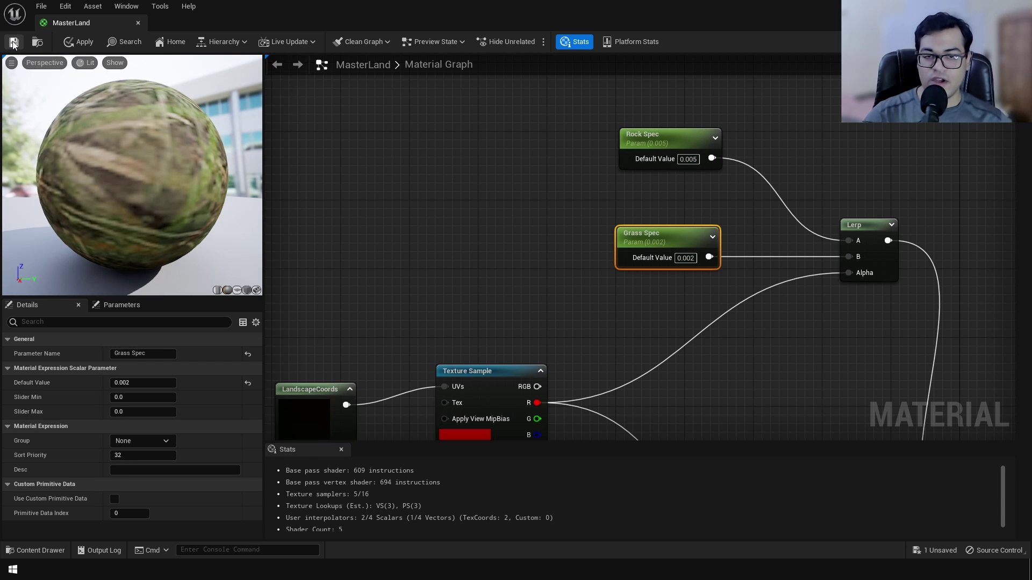
pyautogui.click(14, 43)
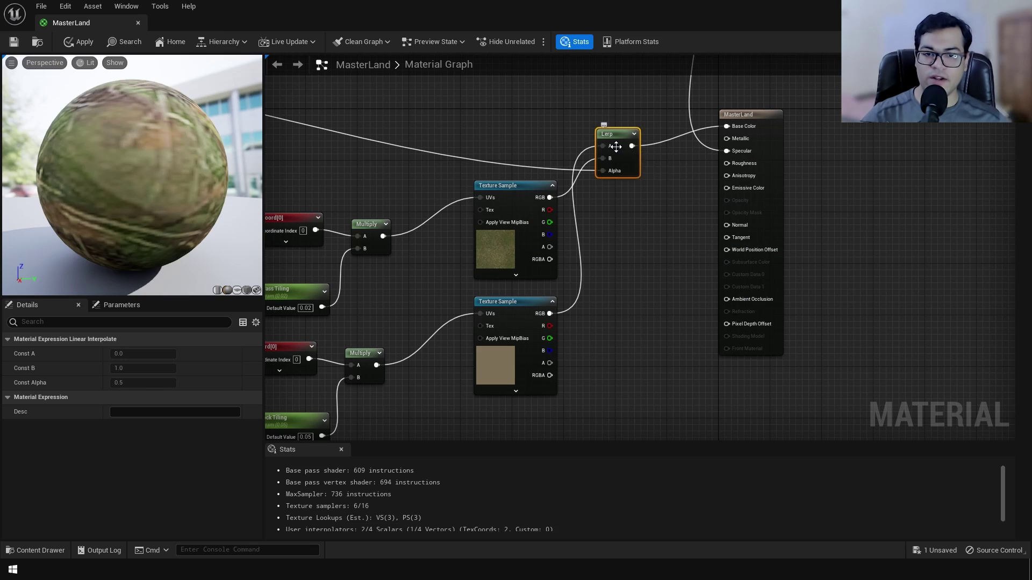
# Step: Add a Lerp into Normal with the rocky and grass normal maps on its A and B inputs
pyautogui.moveTo(656, 242); pyautogui.dragTo(727, 225)
pyautogui.moveTo(664, 272); pyautogui.dragTo(695, 124, button='right')
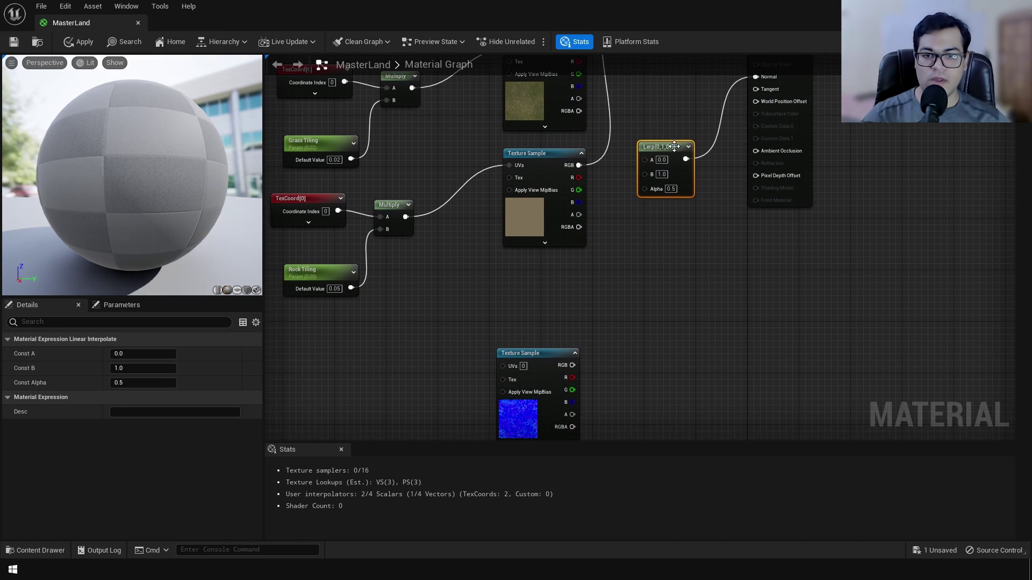
pyautogui.moveTo(673, 145); pyautogui.dragTo(684, 369)
pyautogui.moveTo(602, 296); pyautogui.dragTo(617, 150, button='right')
pyautogui.moveTo(567, 407); pyautogui.dragTo(564, 343, button='right')
pyautogui.moveTo(564, 342); pyautogui.dragTo(672, 175)
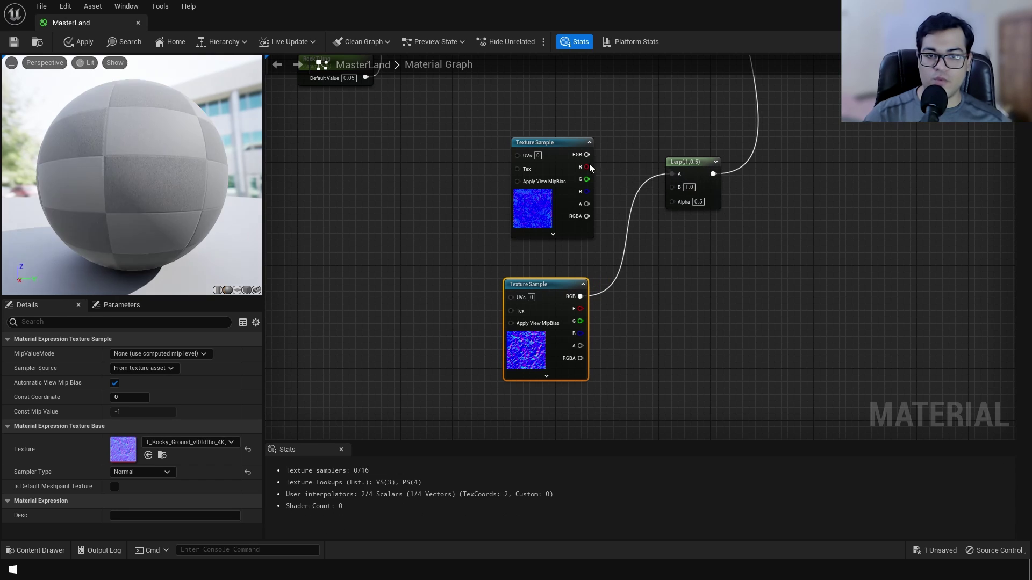
pyautogui.moveTo(587, 154); pyautogui.dragTo(556, 396)
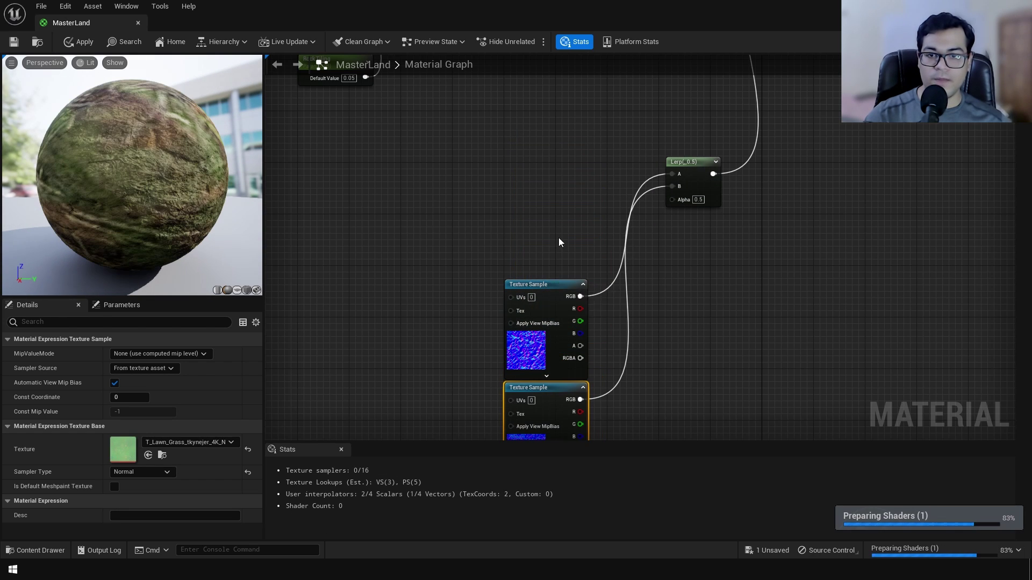
pyautogui.moveTo(558, 288); pyautogui.dragTo(565, 198)
pyautogui.moveTo(709, 300); pyautogui.dragTo(743, 346, button='right')
pyautogui.scroll(-3, 741, 336)
pyautogui.moveTo(736, 311); pyautogui.dragTo(716, 341, button='right')
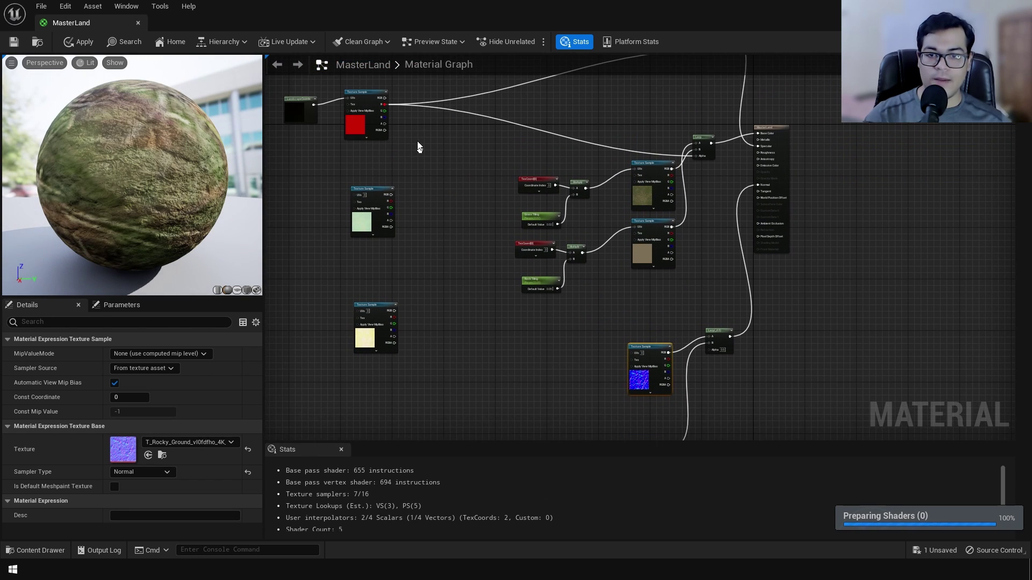
# Step: Connect the mask's red channel to the normal Lerp's Alpha
pyautogui.moveTo(385, 104); pyautogui.dragTo(708, 350)
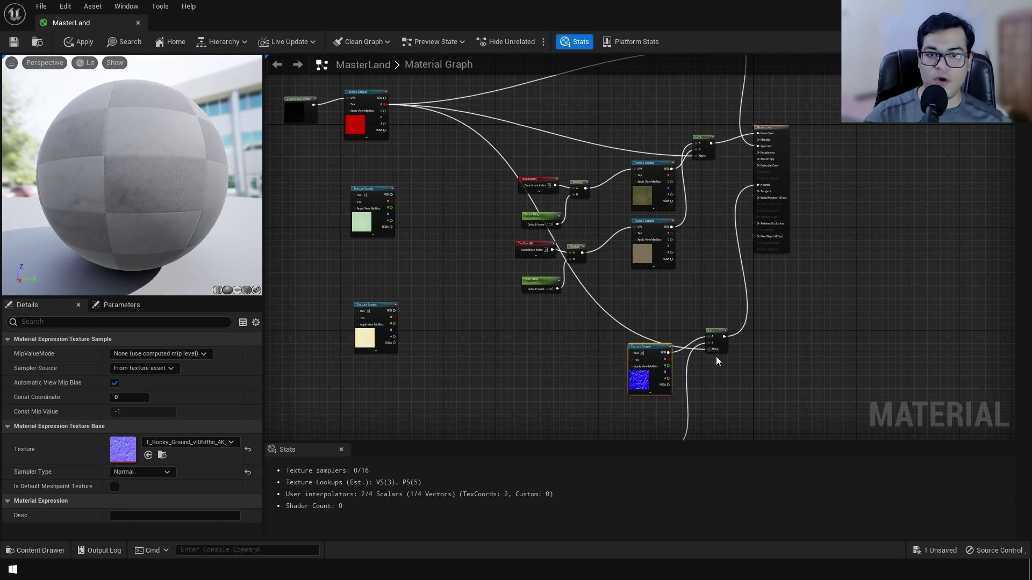
pyautogui.moveTo(791, 355); pyautogui.dragTo(787, 325, button='right')
pyautogui.scroll(4, 718, 344)
pyautogui.moveTo(711, 344); pyautogui.dragTo(695, 275, button='right')
pyautogui.moveTo(217, 212); pyautogui.dragTo(259, 212)
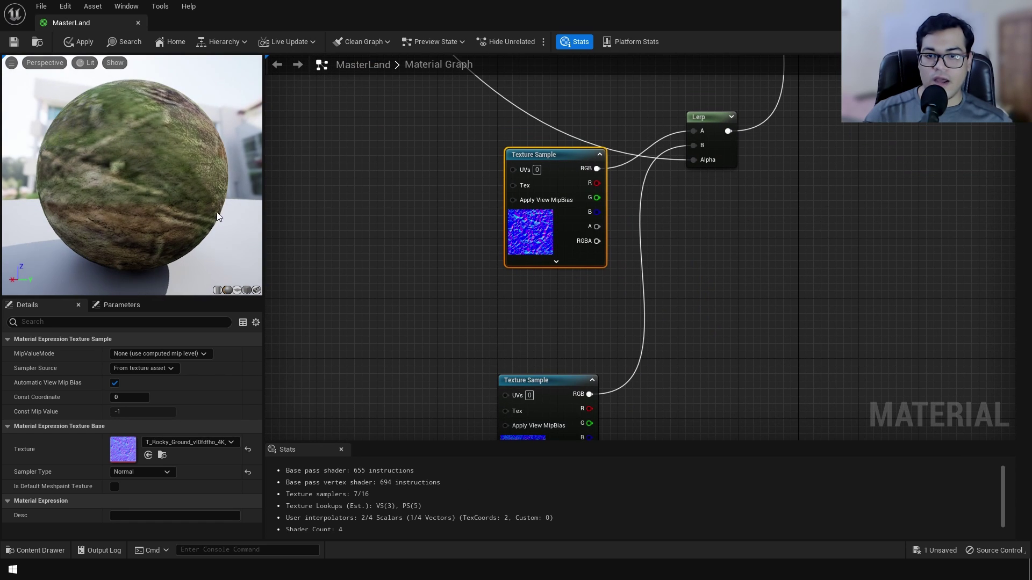
# Step: Feed the grass and rock tiling Multiply outputs into the two normal maps' UVs
pyautogui.moveTo(639, 123); pyautogui.dragTo(598, 259, button='right')
pyautogui.scroll(-3, 612, 256)
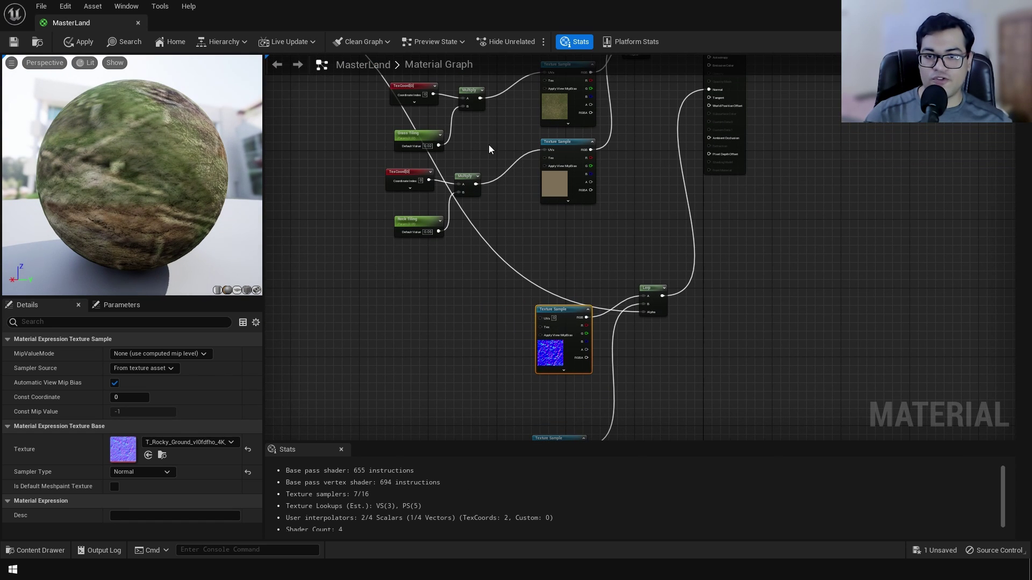
pyautogui.moveTo(480, 97); pyautogui.dragTo(523, 233)
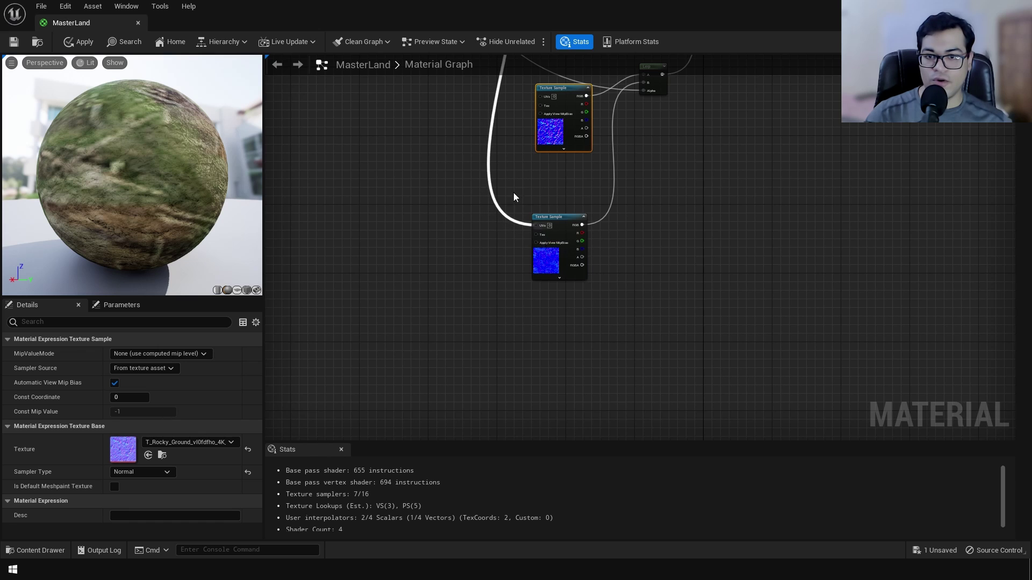
pyautogui.moveTo(514, 192); pyautogui.dragTo(498, 376, button='right')
pyautogui.moveTo(474, 179); pyautogui.dragTo(541, 311)
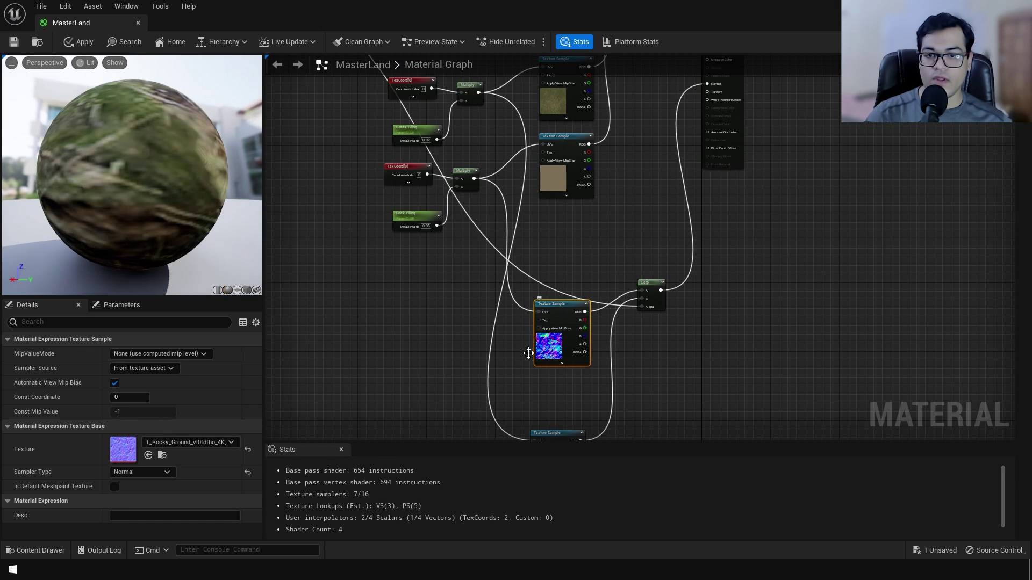
pyautogui.moveTo(528, 352); pyautogui.dragTo(522, 284, button='right')
pyautogui.scroll(3, 517, 305)
pyautogui.moveTo(525, 388); pyautogui.dragTo(526, 294, button='right')
# Step: Duplicate the base-colour Lerp, drive its Alpha with the mask's red channel, and place it near the output
pyautogui.moveTo(491, 91); pyautogui.dragTo(461, 325, button='right')
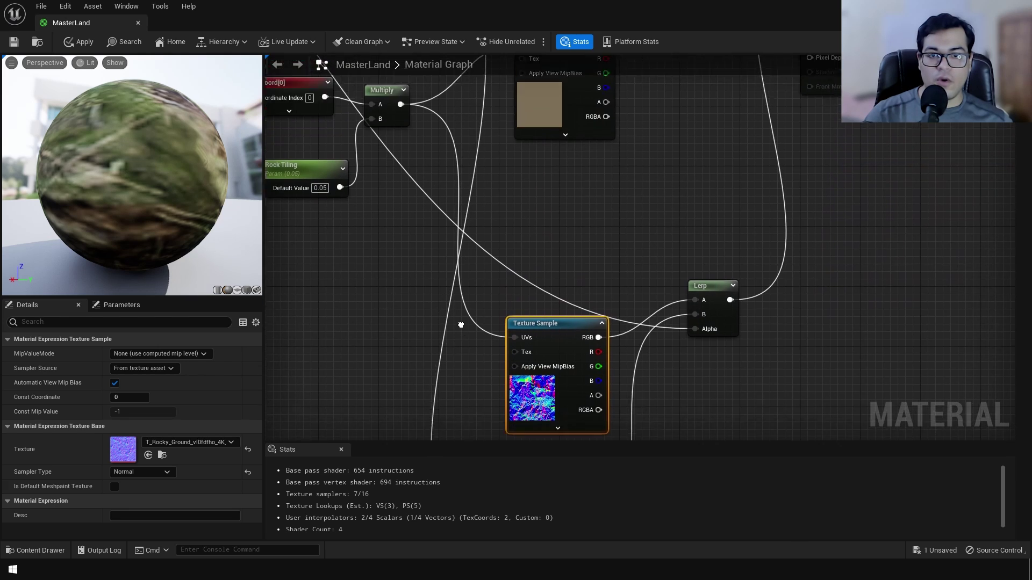
pyautogui.moveTo(656, 68); pyautogui.dragTo(686, 224, button='right')
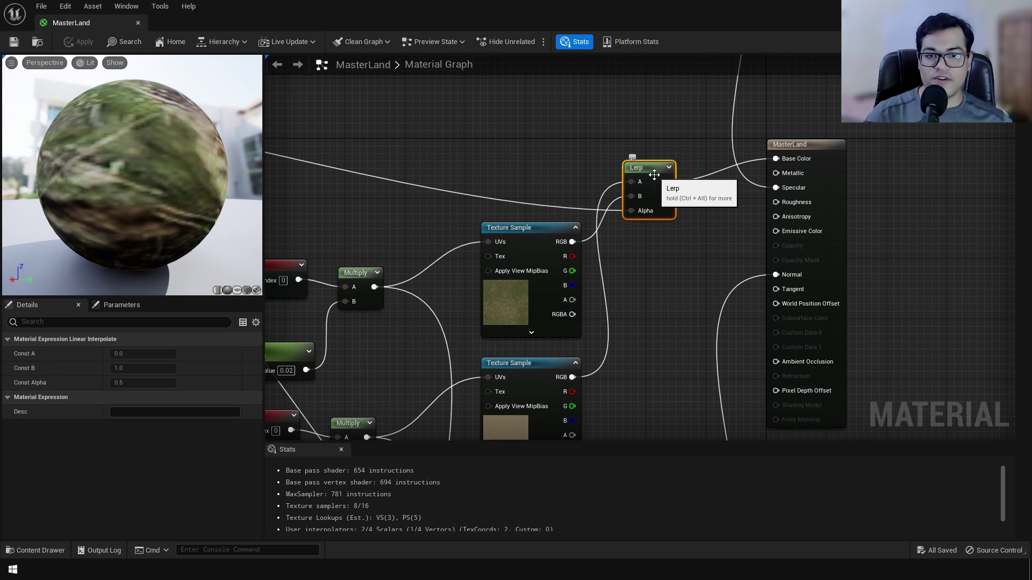
pyautogui.hotkey('ctrl', 'd')
pyautogui.moveTo(671, 189); pyautogui.dragTo(672, 254)
pyautogui.scroll(-4, 696, 312)
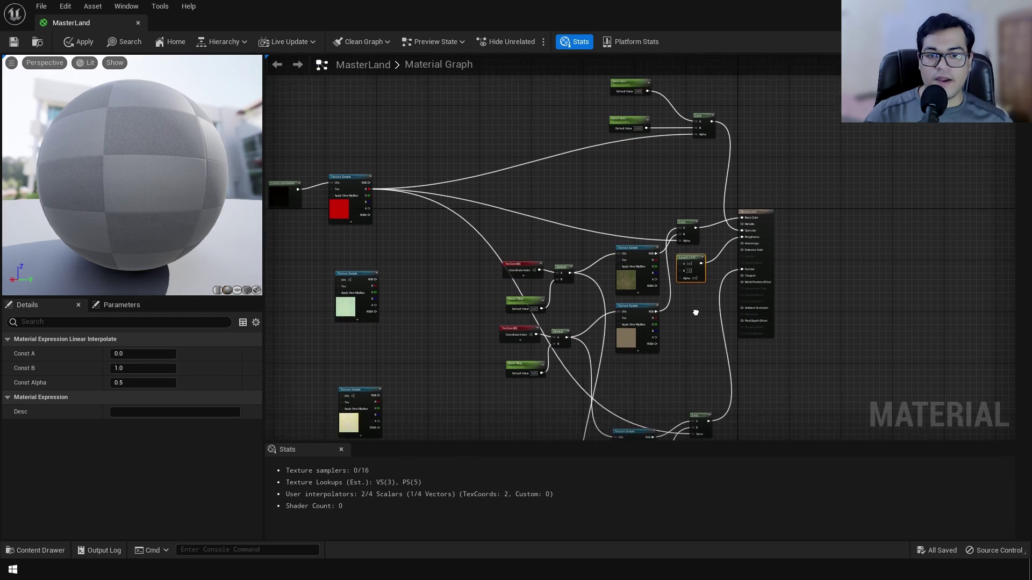
pyautogui.moveTo(696, 312); pyautogui.dragTo(703, 288, button='right')
pyautogui.moveTo(376, 165); pyautogui.dragTo(698, 257)
pyautogui.moveTo(811, 362); pyautogui.dragTo(756, 265, button='right')
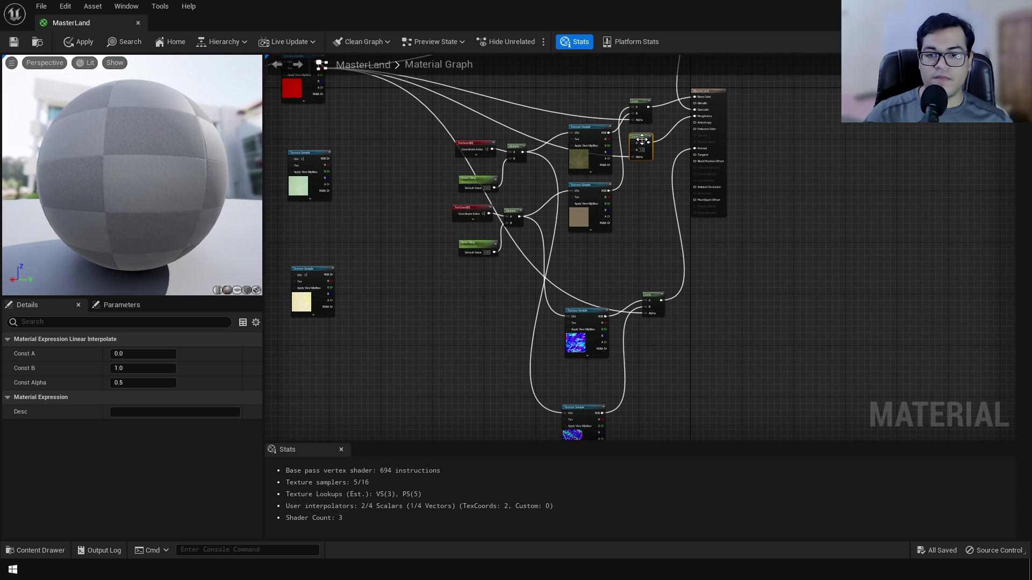
pyautogui.moveTo(642, 140); pyautogui.dragTo(415, 401)
pyautogui.moveTo(421, 328); pyautogui.dragTo(656, 237, button='right')
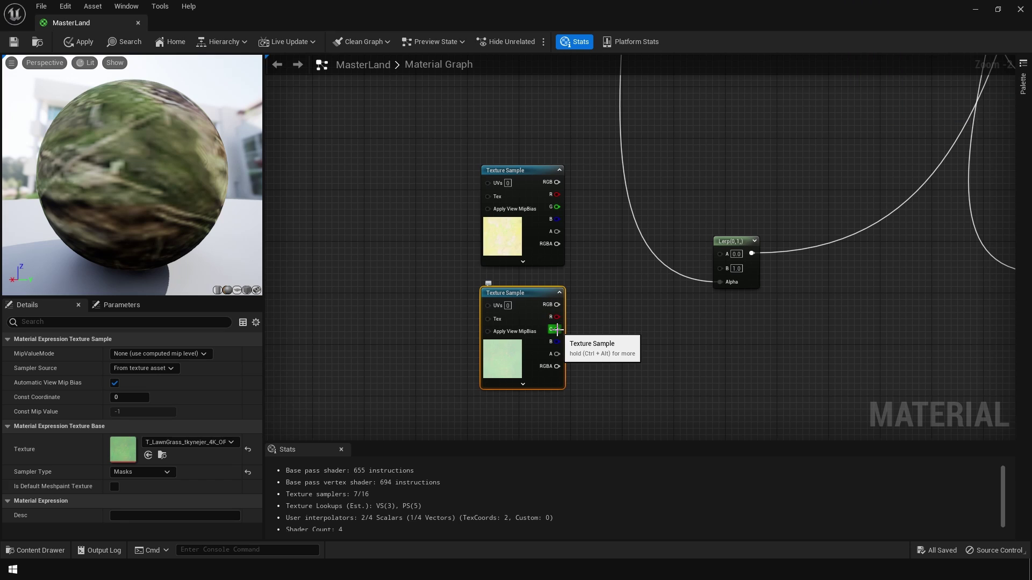
# Step: Wire the grass and rocky masks' G channels into the new Lerp's B and A, and its result into a texture's UVs
pyautogui.moveTo(556, 329); pyautogui.dragTo(738, 267)
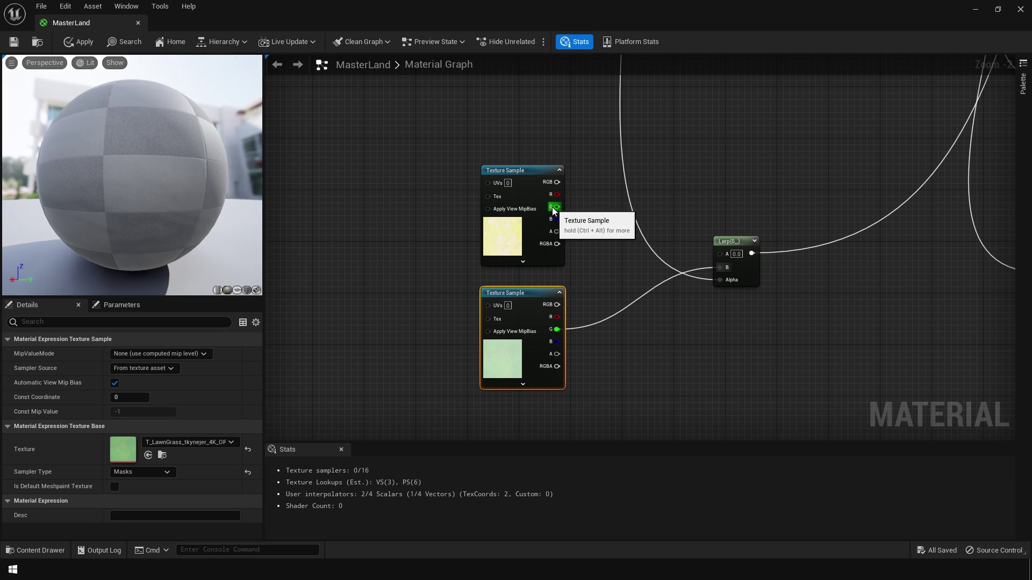
pyautogui.click(535, 223)
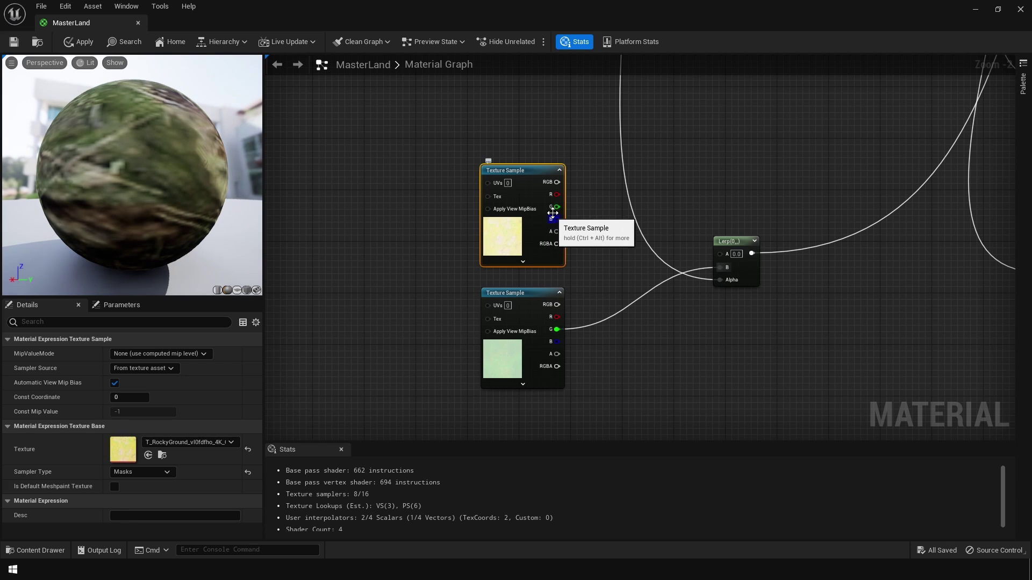
pyautogui.moveTo(557, 207); pyautogui.dragTo(719, 253)
pyautogui.moveTo(645, 143); pyautogui.dragTo(804, 181)
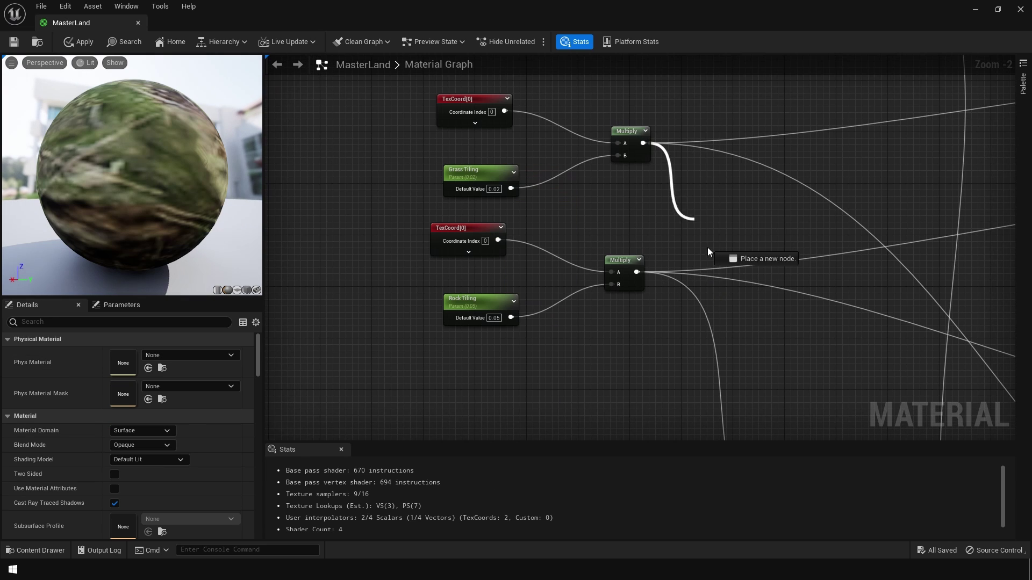
pyautogui.moveTo(672, 210); pyautogui.dragTo(597, 324, button='right')
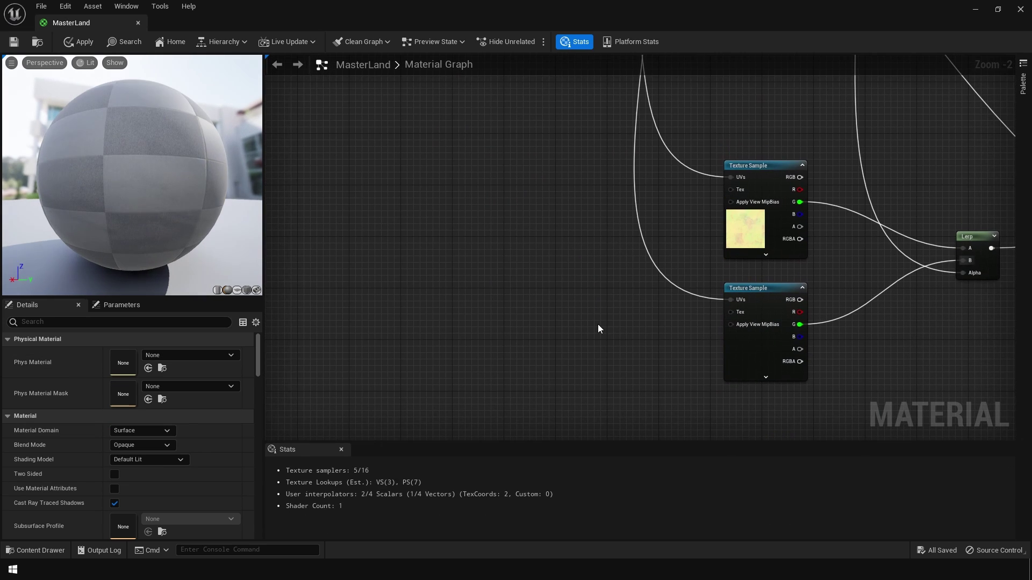
# Step: Apply and save the MasterLand material, then recentre the full node graph
pyautogui.hotkey('ctrl', 's')
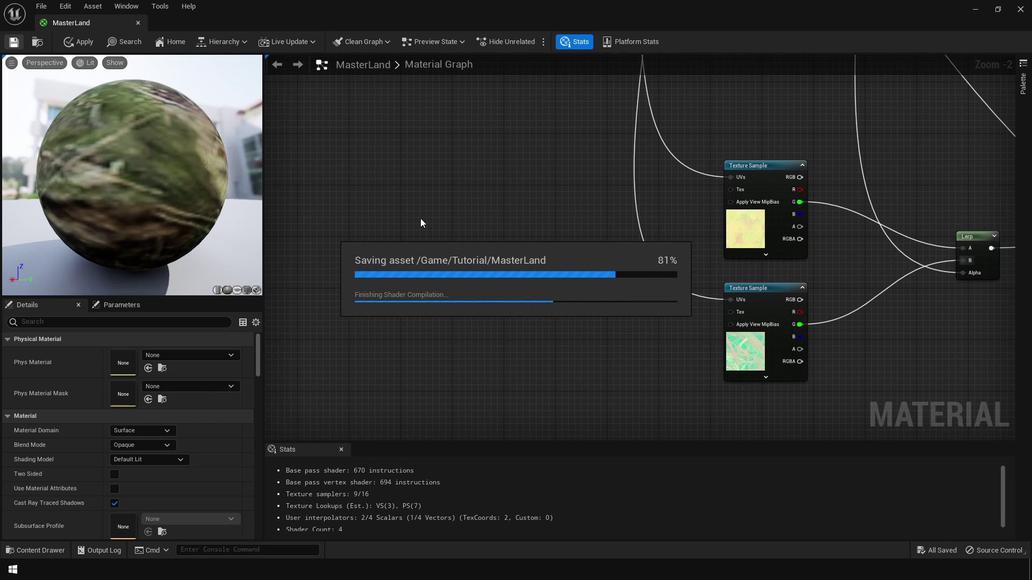
pyautogui.scroll(-4, 650, 253)
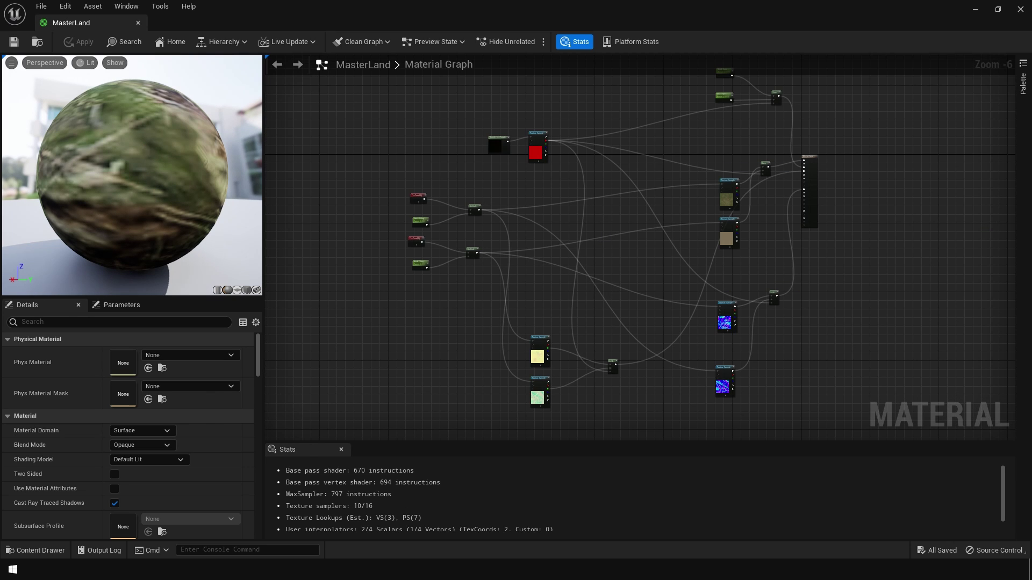
pyautogui.moveTo(596, 237)
pyautogui.mouseDown(button='right')
pyautogui.moveTo(556, 288)
pyautogui.moveTo(576, 242)
pyautogui.mouseUp(button='right')
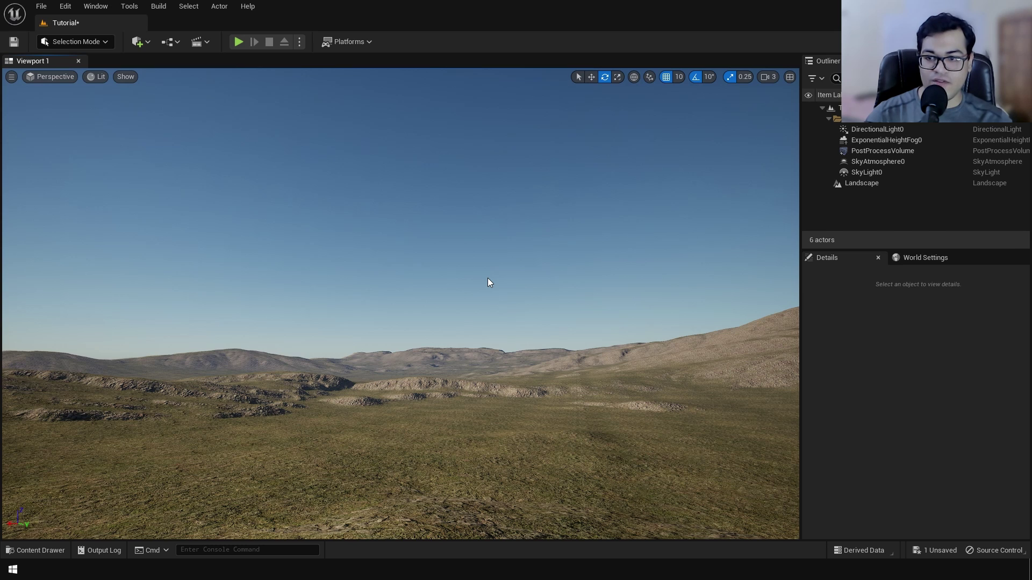
# Step: Enable Nanite on Black Alder meshes Field_01 through Forest_08, then place a tree and re-angle the sun
pyautogui.hotkey('ctrl', 'space')
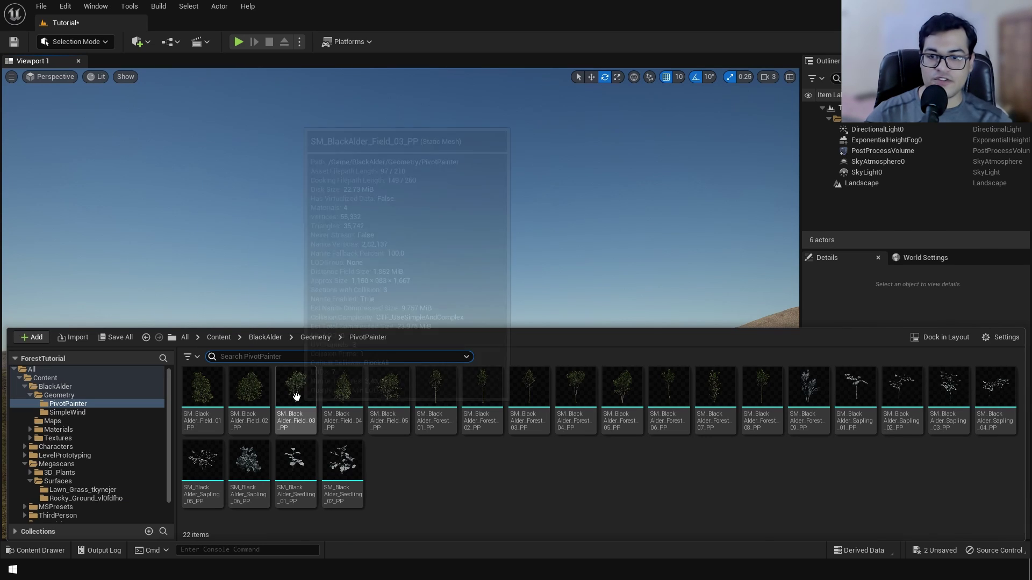
pyautogui.click(220, 381)
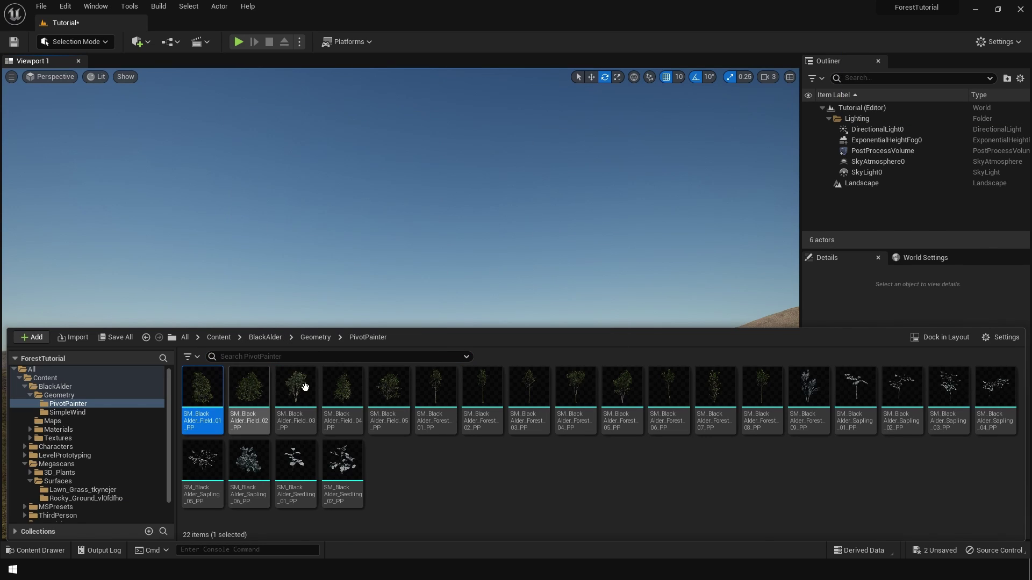
pyautogui.keyDown('shift'); pyautogui.click(758, 392); pyautogui.keyUp('shift')
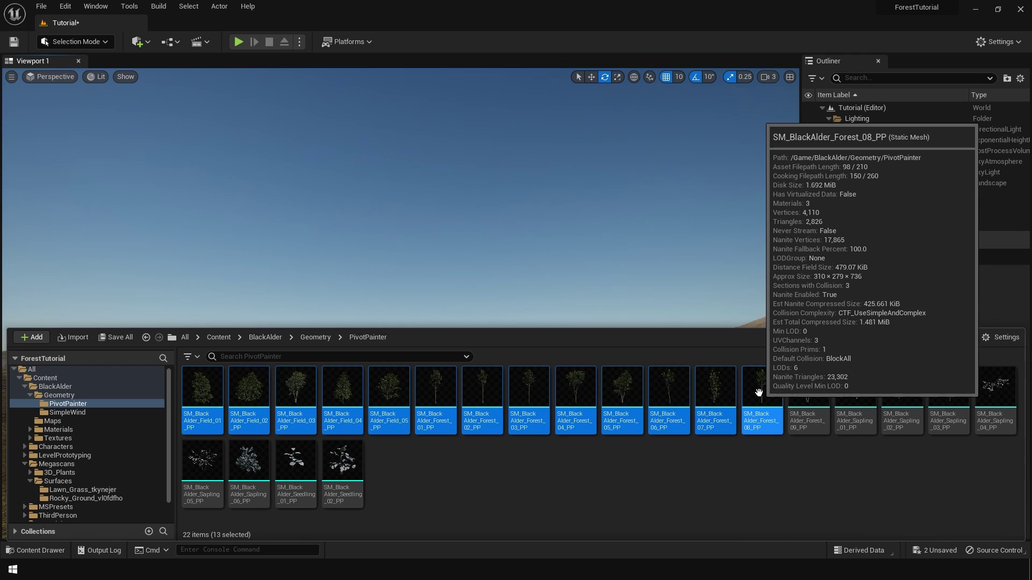
pyautogui.rightClick(759, 392)
pyautogui.moveTo(807, 70)
pyautogui.moveTo(854, 62)
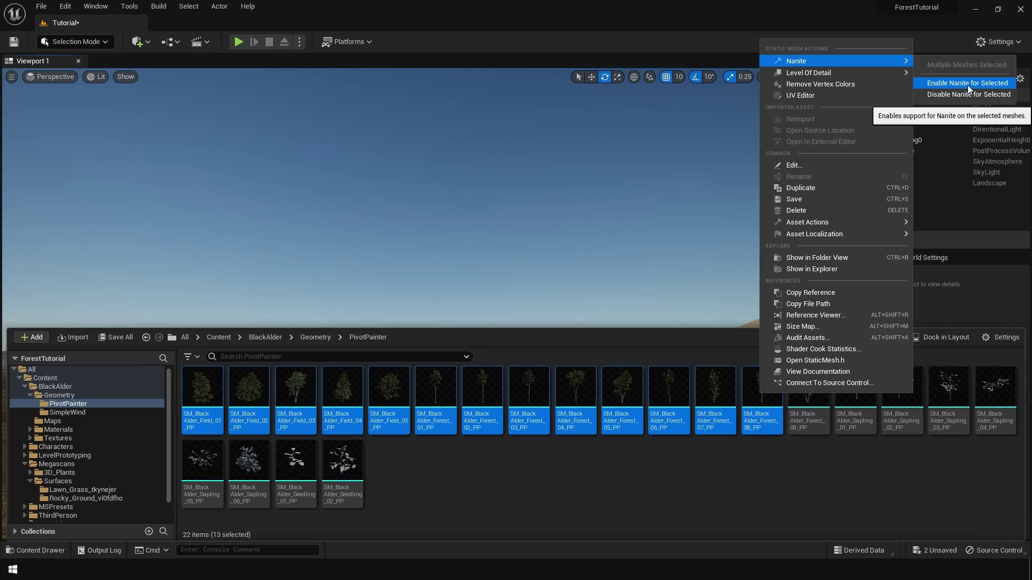
pyautogui.click(967, 85)
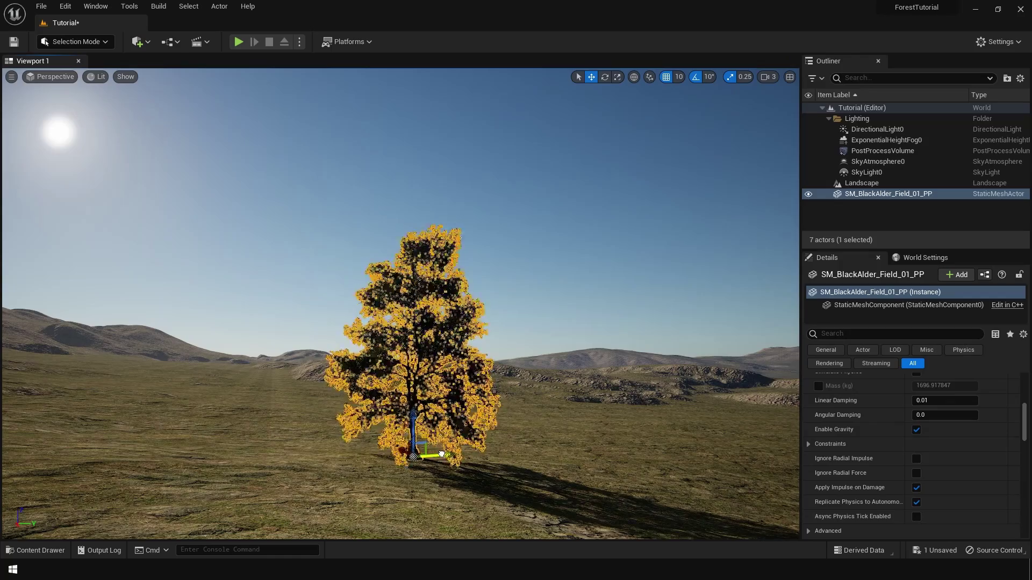
pyautogui.moveTo(426, 453); pyautogui.dragTo(263, 478)
pyautogui.hotkey('ctrl', 'l')
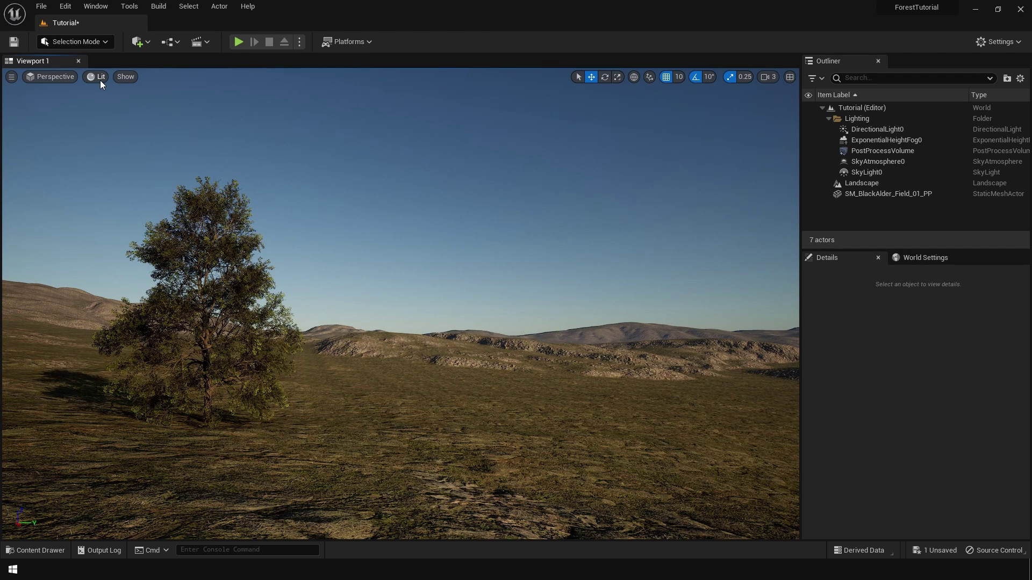
# Step: Switch the viewport to Nanite Triangles visualization and place an SM_BlackAlder_Field_03_PP tree
pyautogui.click(100, 79)
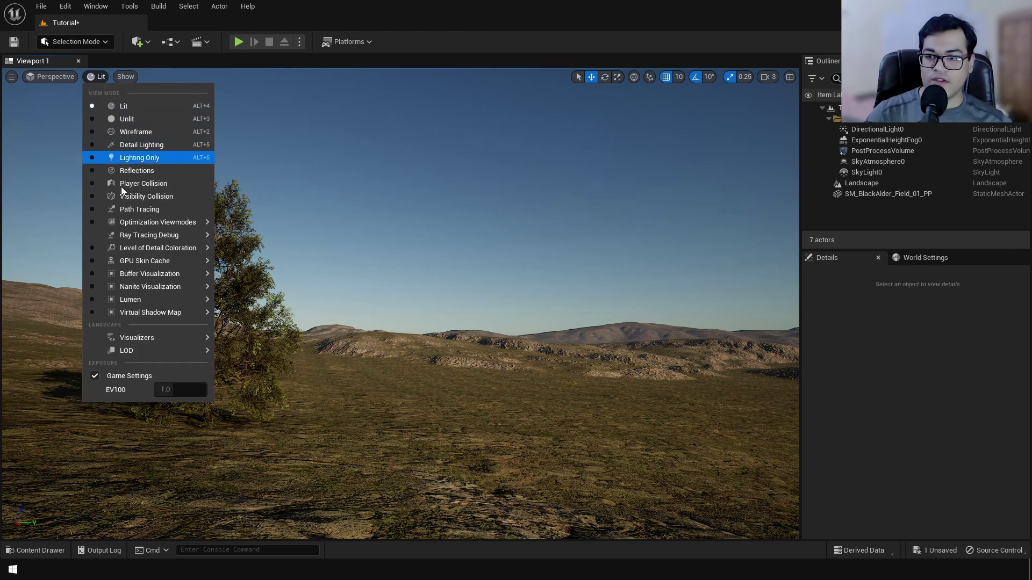
pyautogui.moveTo(137, 288)
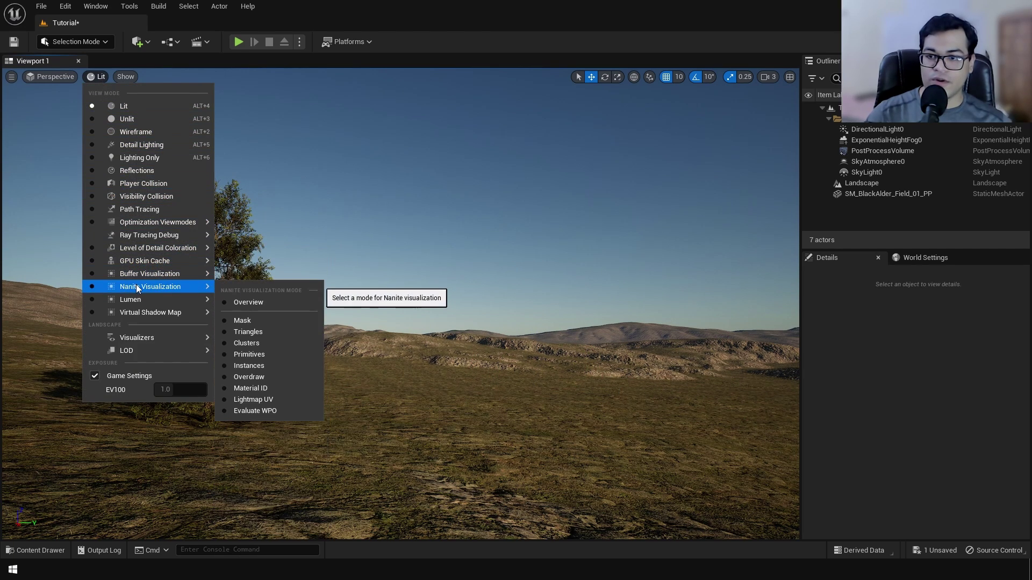
pyautogui.click(274, 330)
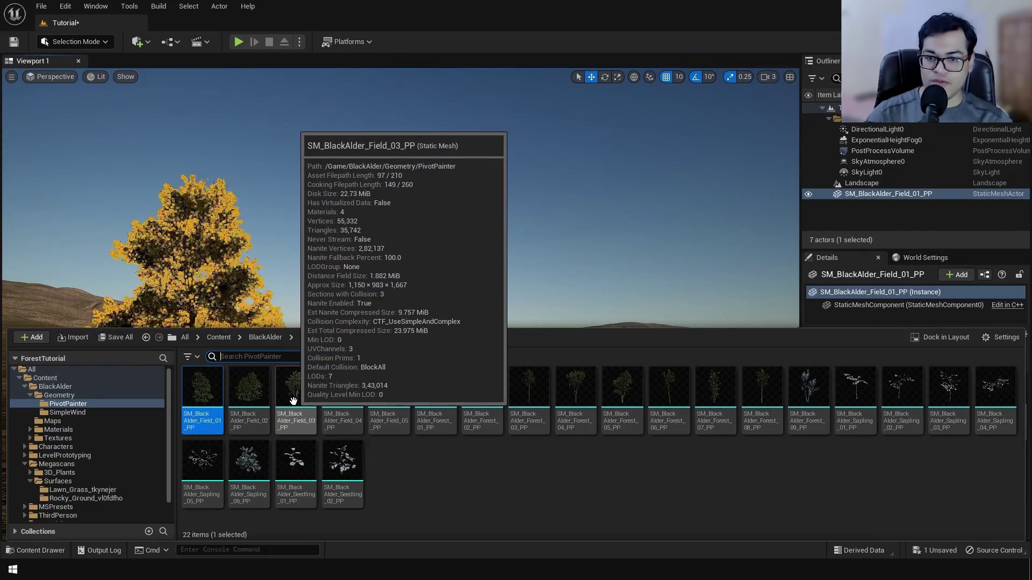
pyautogui.moveTo(286, 400); pyautogui.dragTo(591, 396)
# Step: Place an SM_BlackAlder_Field_04_PP tree mid-field
pyautogui.press('Escape')
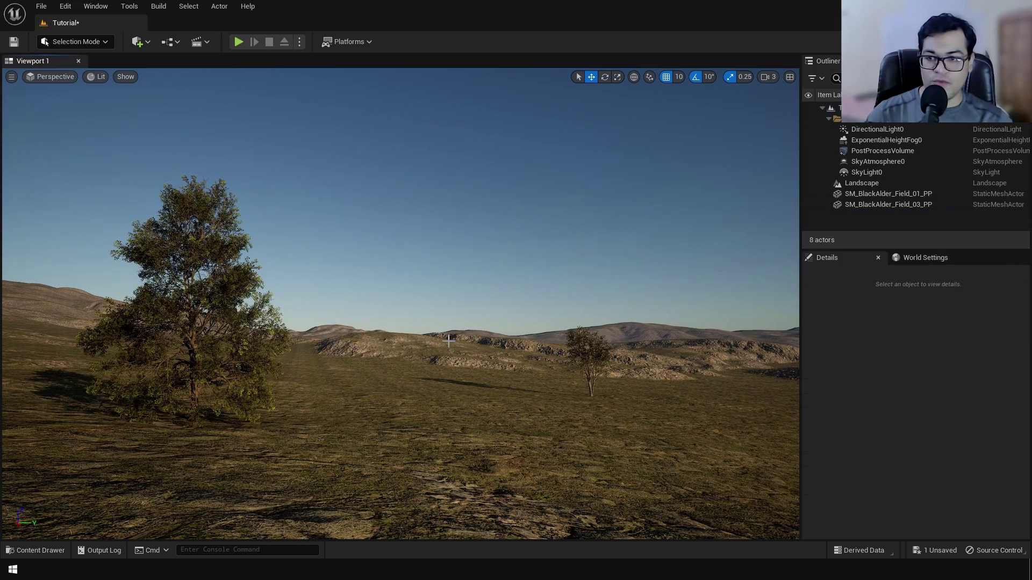
pyautogui.hotkey('ctrl', 'space')
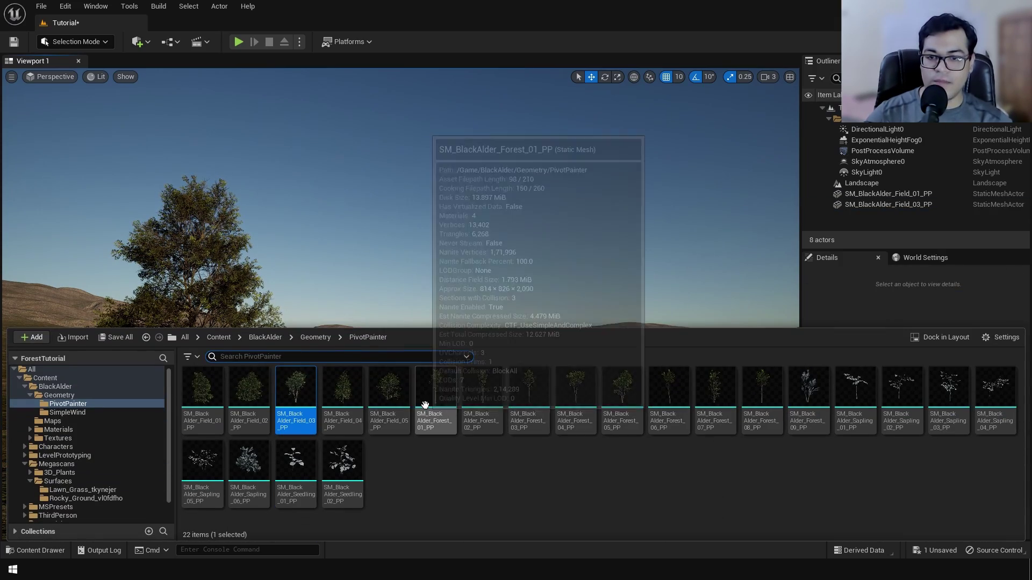
pyautogui.moveTo(348, 401); pyautogui.dragTo(591, 387)
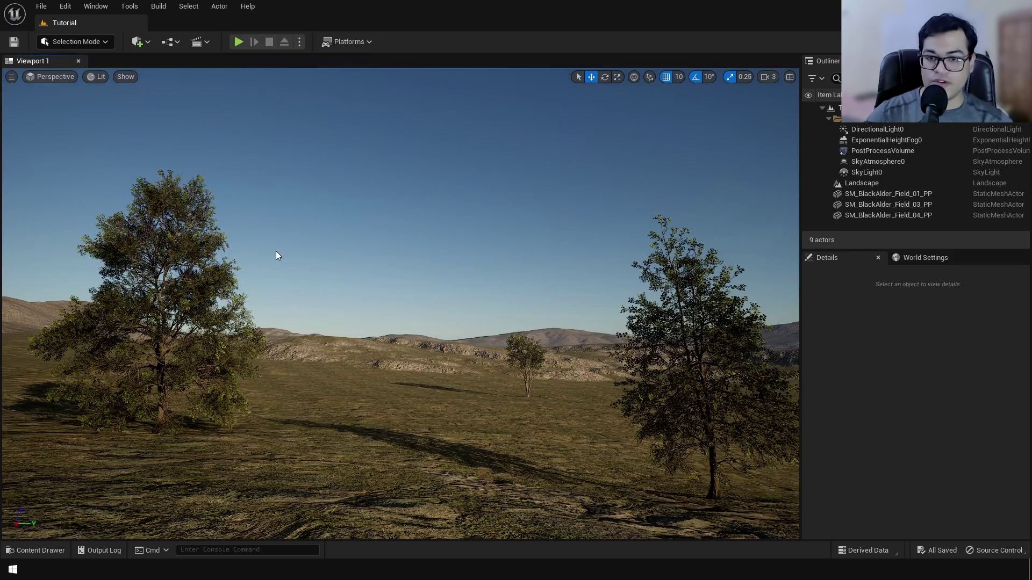
# Step: Switch to Foliage mode and add four alder meshes, including Field_03, Field_05 and Forest_04, as foliage types
pyautogui.click(106, 43)
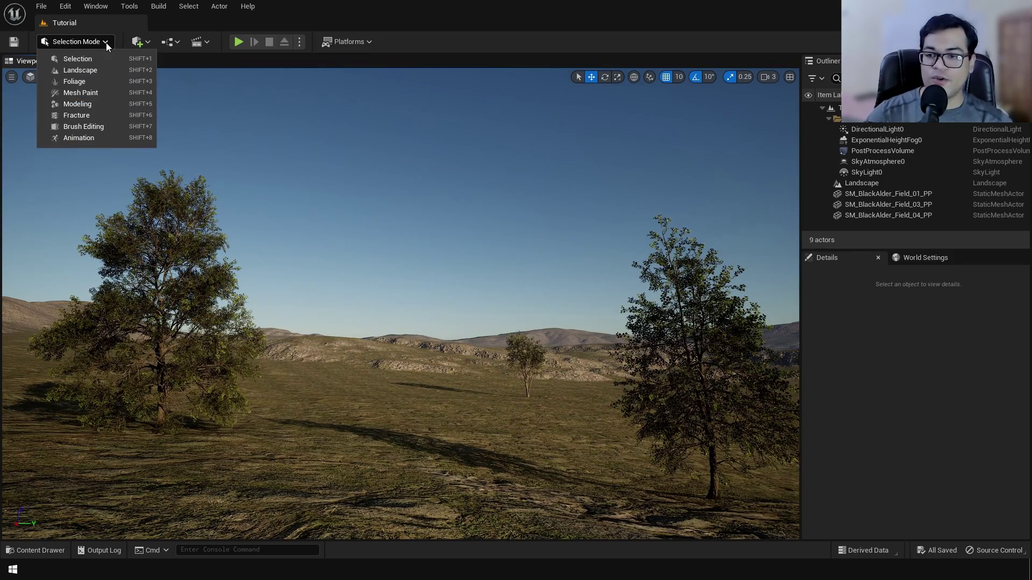
pyautogui.click(104, 77)
pyautogui.hotkey('ctrl', 'space')
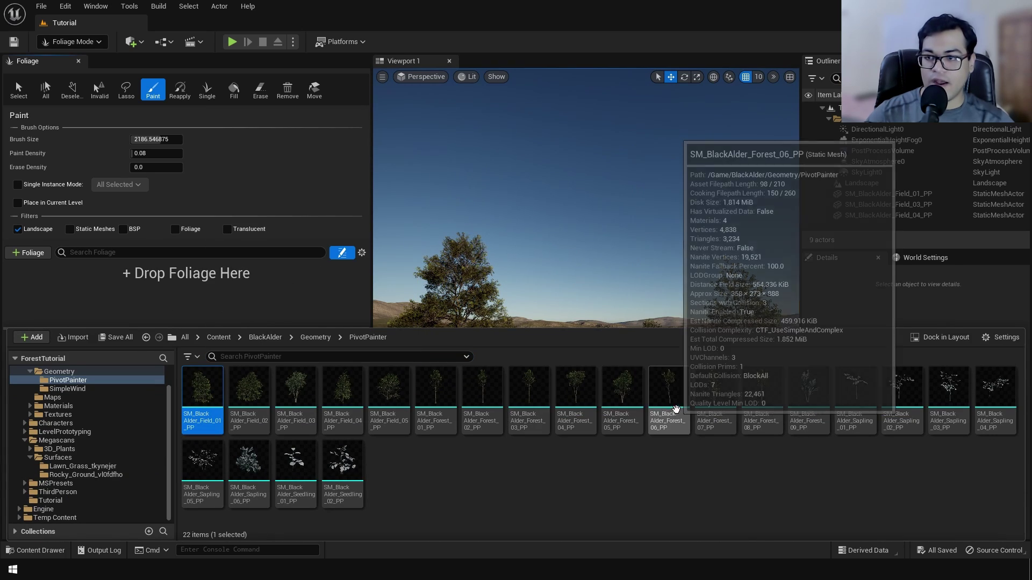
pyautogui.keyDown('ctrl'); pyautogui.click(297, 397); pyautogui.keyUp('ctrl')
pyautogui.keyDown('ctrl'); pyautogui.click(388, 397); pyautogui.keyUp('ctrl')
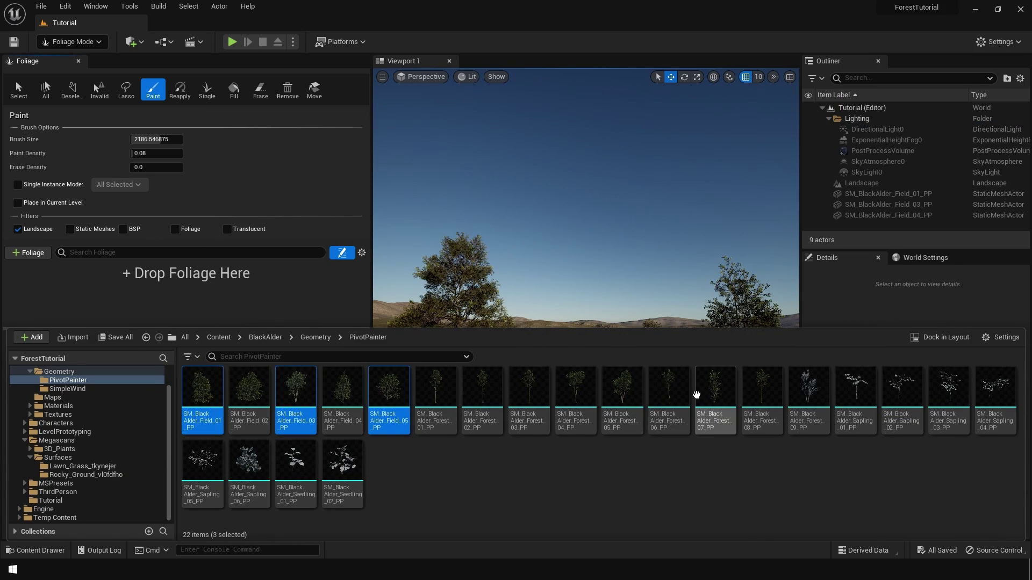
pyautogui.keyDown('ctrl'); pyautogui.click(588, 398); pyautogui.keyUp('ctrl')
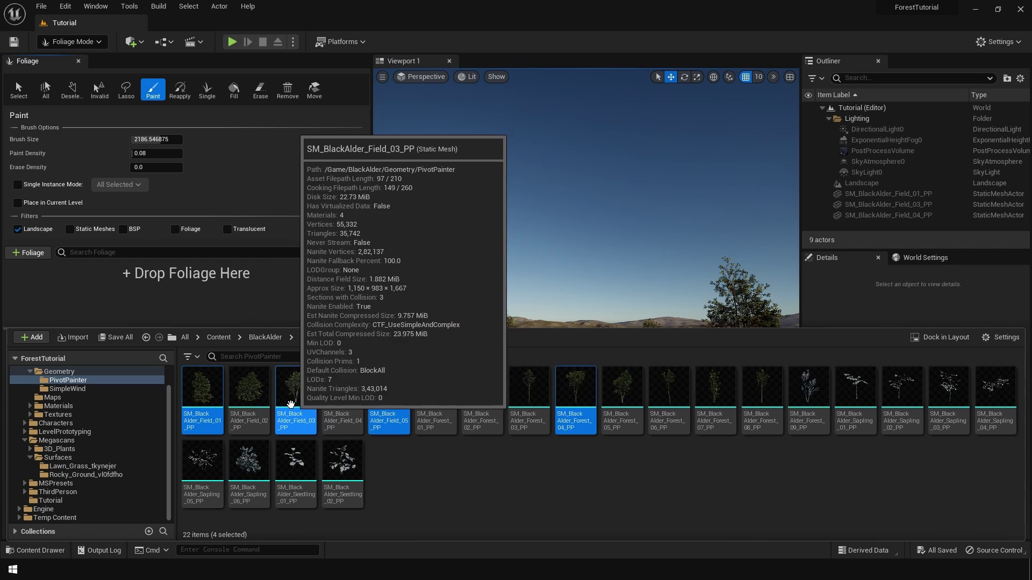
pyautogui.moveTo(273, 410); pyautogui.dragTo(123, 290)
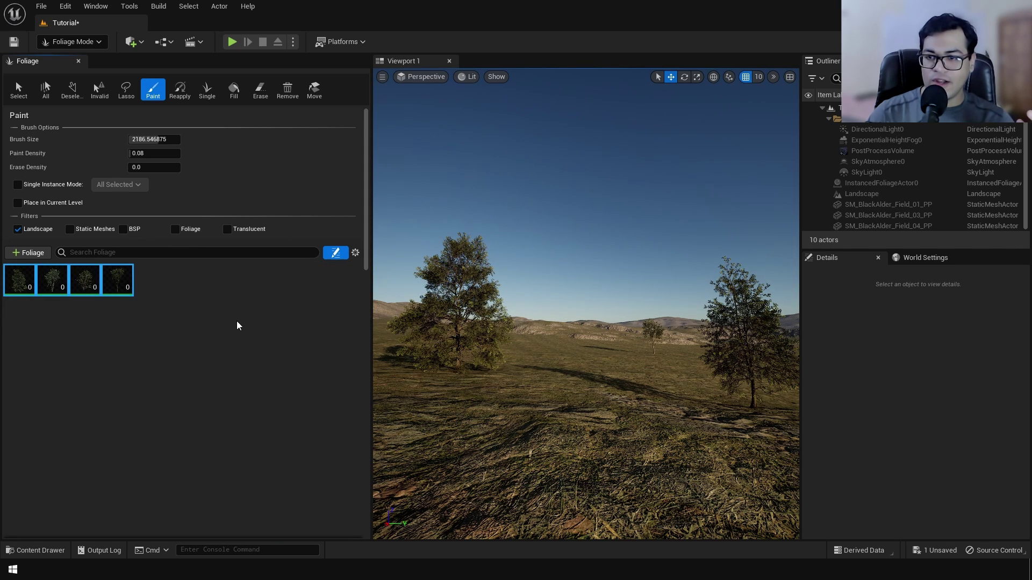
# Step: Enter the alder foliage Density value and set Radius to 1
pyautogui.scroll(-5, 237, 324)
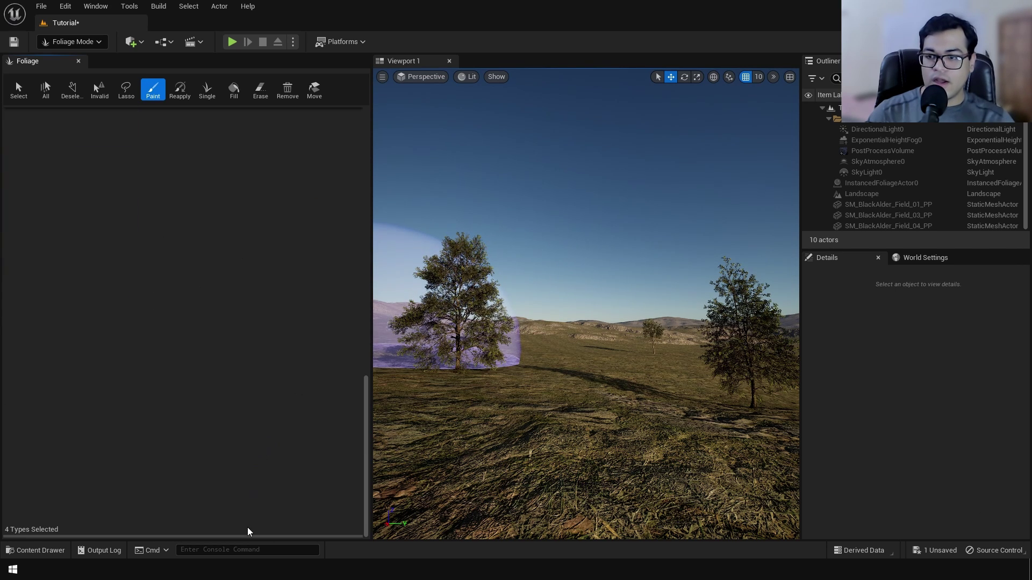
pyautogui.scroll(-10, 253, 435)
pyautogui.scroll(5, 269, 355)
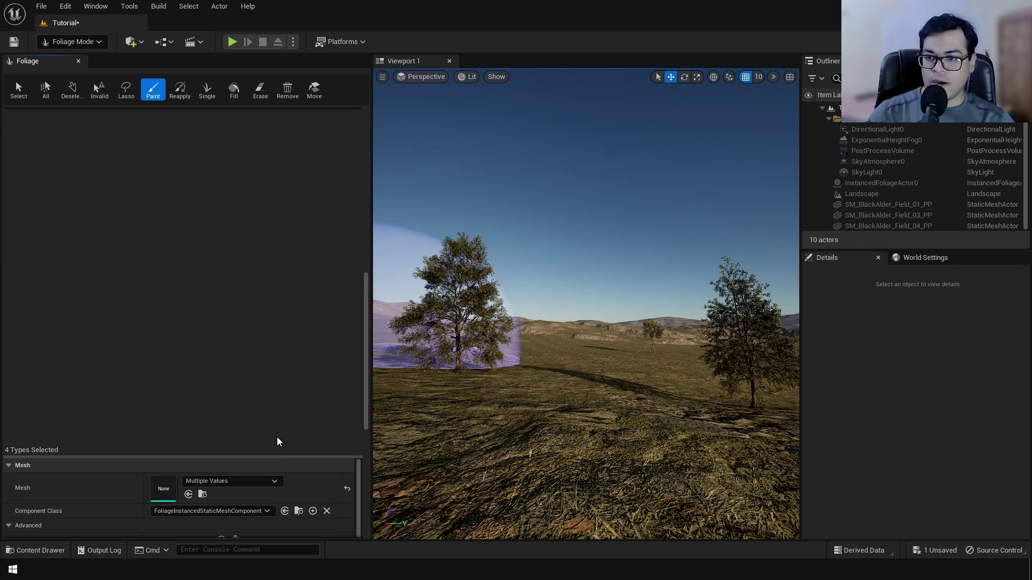
pyautogui.moveTo(277, 456); pyautogui.dragTo(277, 185)
pyautogui.scroll(8, 285, 339)
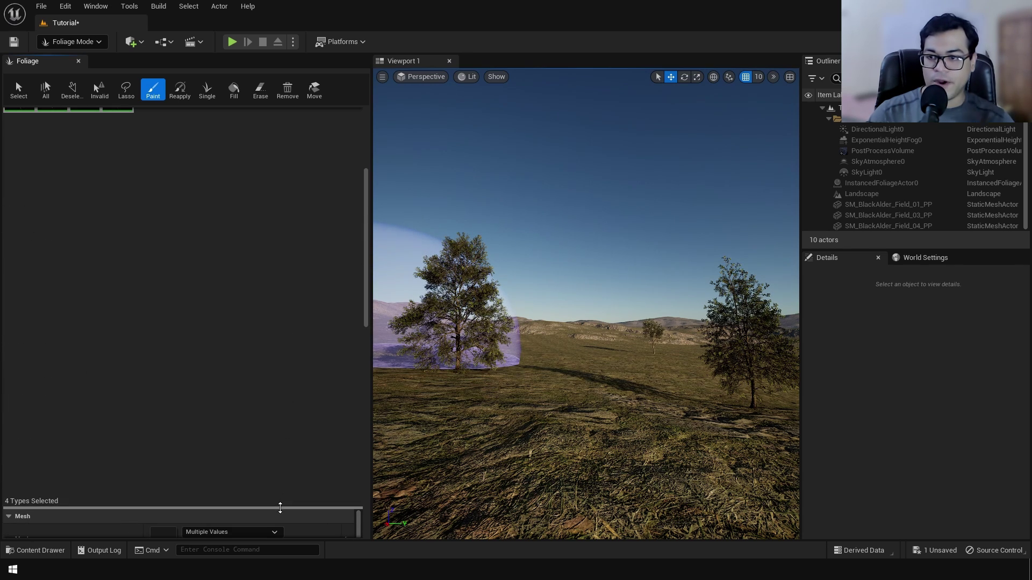
pyautogui.scroll(-10, 279, 376)
pyautogui.scroll(3, 282, 268)
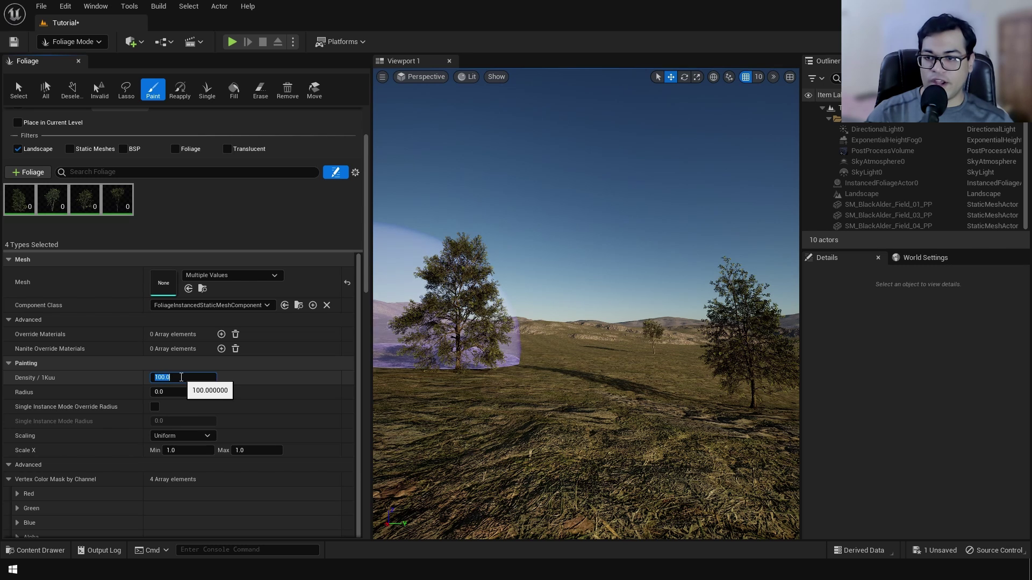
pyautogui.write('0')
pyautogui.click(185, 391)
pyautogui.write('1')
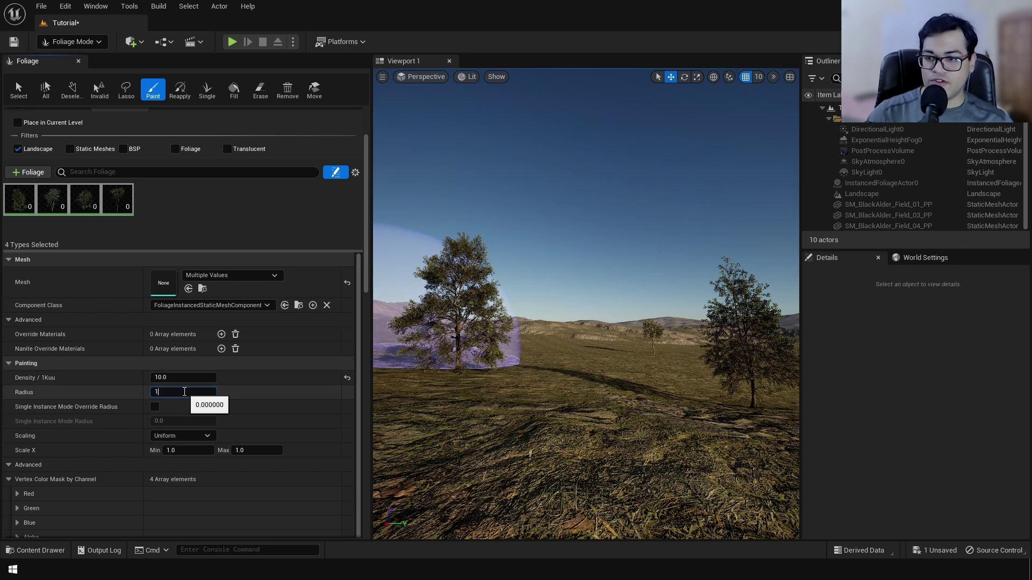
# Step: Set the alder foliage mobility to Movable and correct Density to 1.0
pyautogui.scroll(-3, 192, 392)
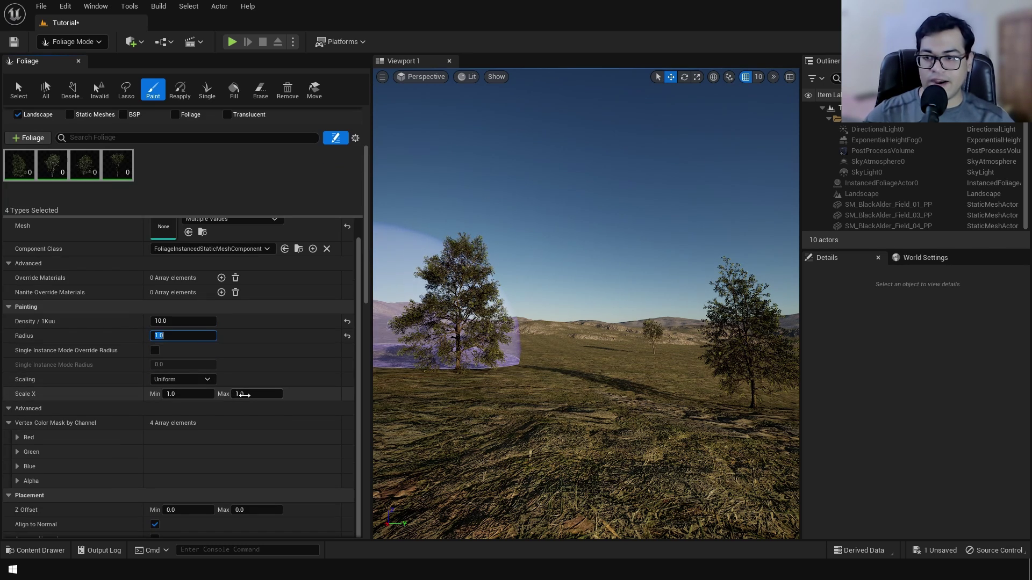
pyautogui.scroll(-15, 180, 411)
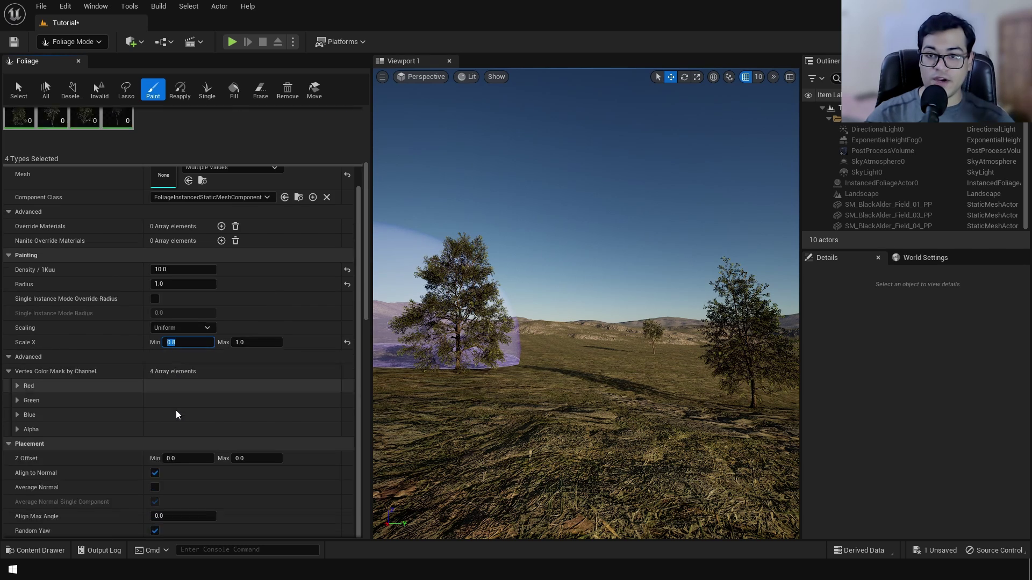
pyautogui.click(199, 419)
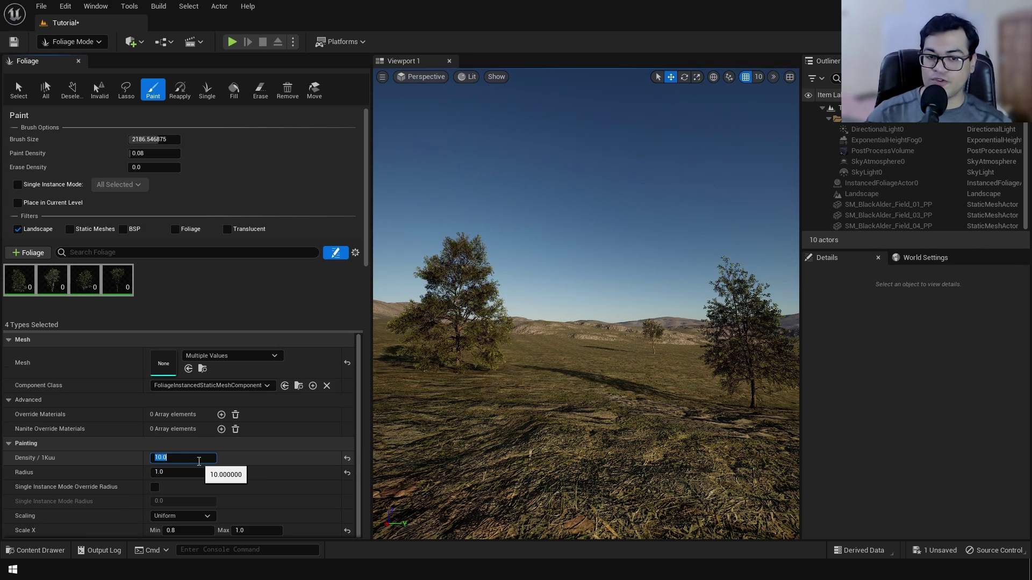
pyautogui.write('1')
pyautogui.press('Return')
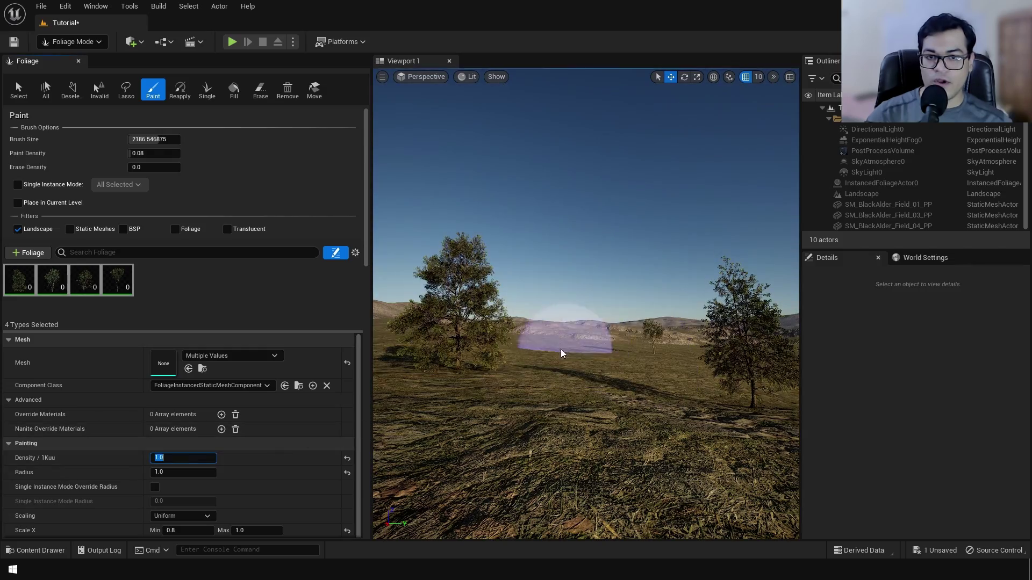
# Step: Undo a trial alder stroke and lower the brush Paint Density to 0.05
pyautogui.click(560, 354)
pyautogui.click(632, 375)
pyautogui.hotkey('ctrl', 'z')
pyautogui.click(174, 153)
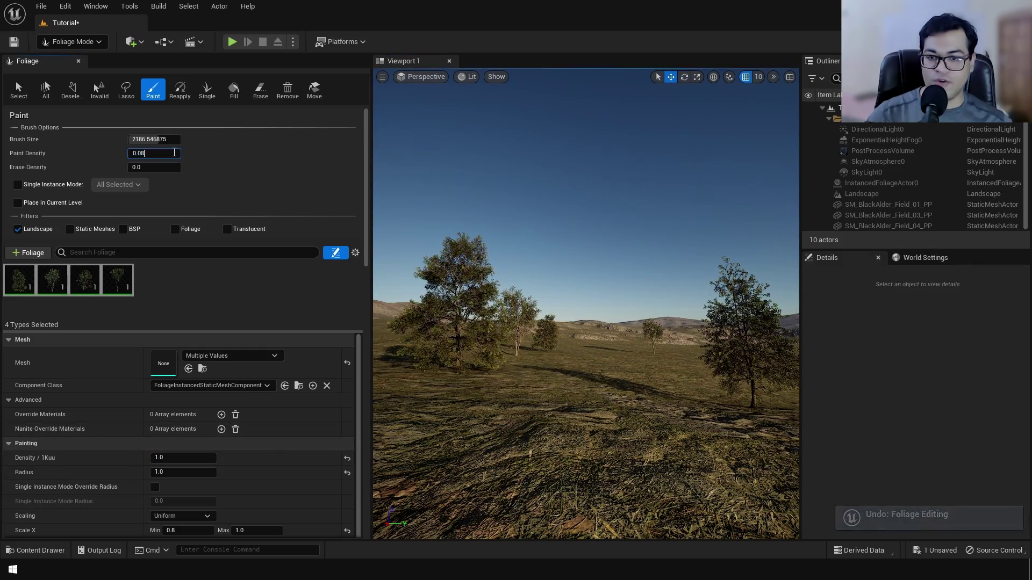
pyautogui.press('BackSpace')
pyautogui.write('5')
pyautogui.press('Return')
pyautogui.click(189, 473)
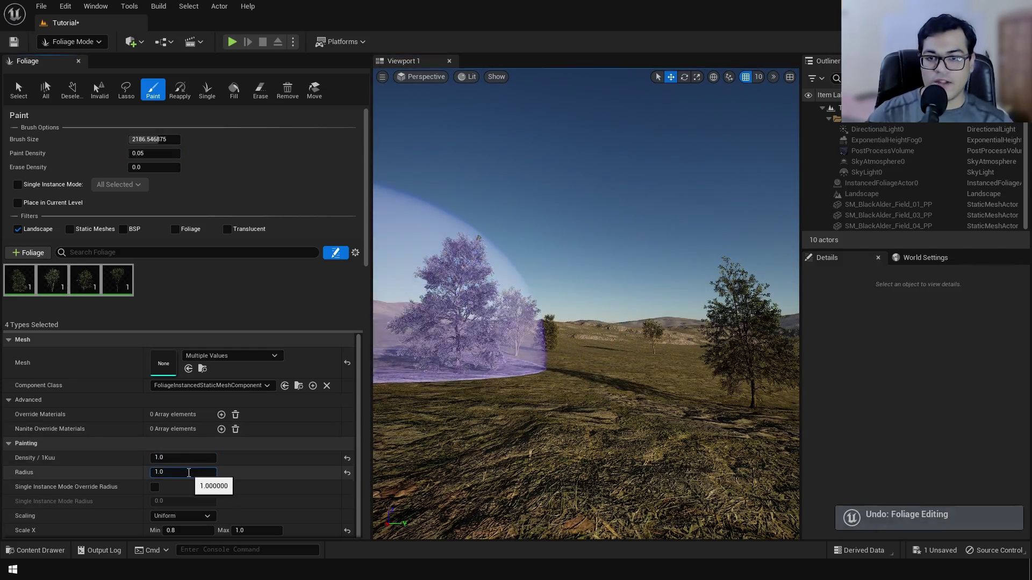
# Step: Brush alder trees across the near landscape and the distant hills
pyautogui.moveTo(534, 346)
pyautogui.mouseDown(button='right')
pyautogui.moveTo(534, 451)
pyautogui.moveTo(534, 345)
pyautogui.mouseUp(button='right')
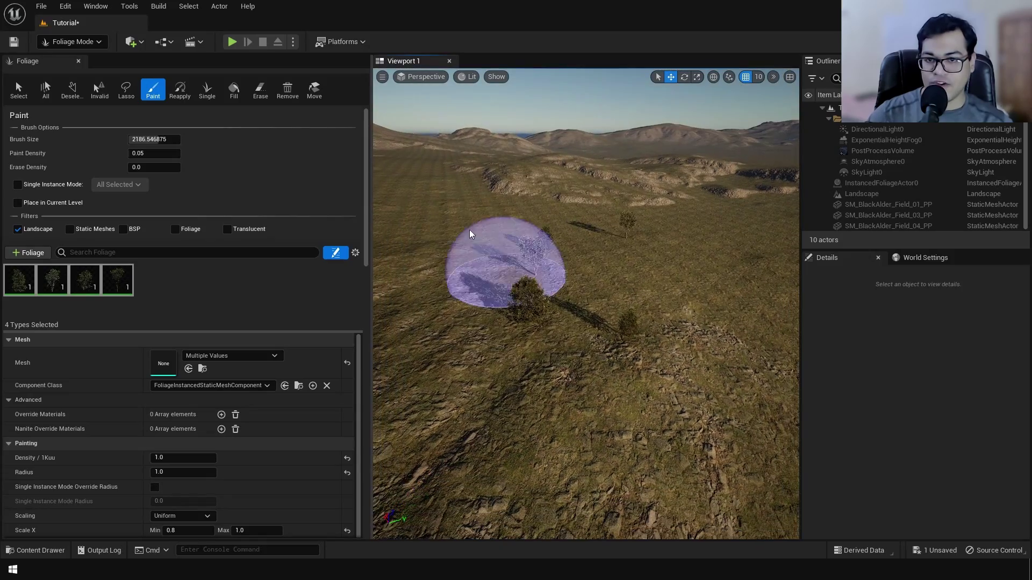
pyautogui.moveTo(469, 234)
pyautogui.mouseDown()
pyautogui.moveTo(732, 276)
pyautogui.moveTo(553, 184)
pyautogui.moveTo(461, 173)
pyautogui.moveTo(514, 445)
pyautogui.mouseUp()
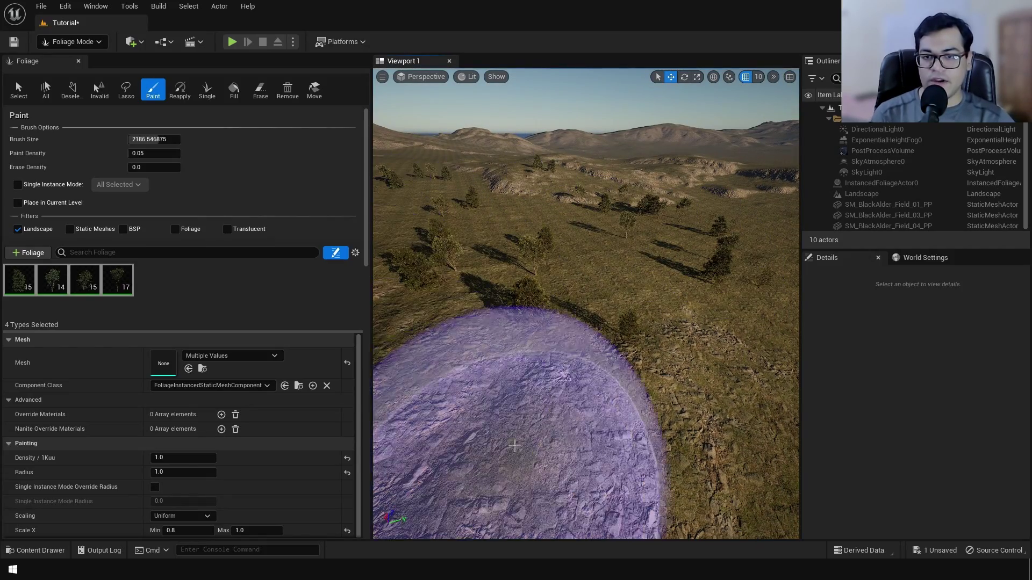
pyautogui.moveTo(514, 445); pyautogui.dragTo(665, 265, button='right')
pyautogui.moveTo(511, 312)
pyautogui.mouseDown()
pyautogui.moveTo(395, 255)
pyautogui.moveTo(615, 252)
pyautogui.moveTo(675, 224)
pyautogui.moveTo(760, 300)
pyautogui.moveTo(634, 200)
pyautogui.moveTo(483, 207)
pyautogui.moveTo(516, 206)
pyautogui.mouseUp()
pyautogui.moveTo(516, 206); pyautogui.dragTo(376, 188, button='right')
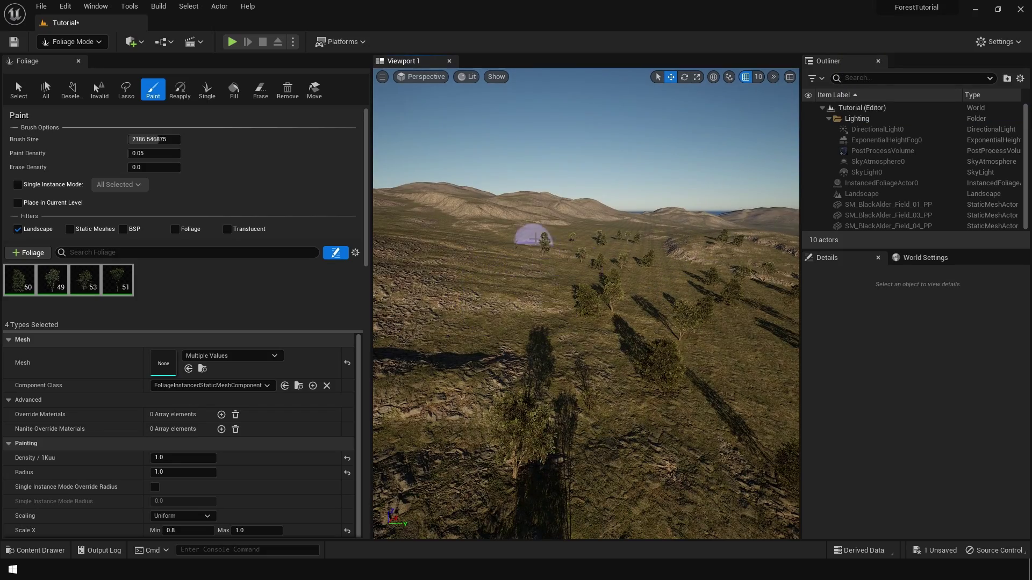
pyautogui.moveTo(535, 239)
pyautogui.mouseDown()
pyautogui.moveTo(624, 243)
pyautogui.moveTo(585, 230)
pyautogui.mouseUp()
pyautogui.moveTo(585, 229); pyautogui.dragTo(666, 212, button='right')
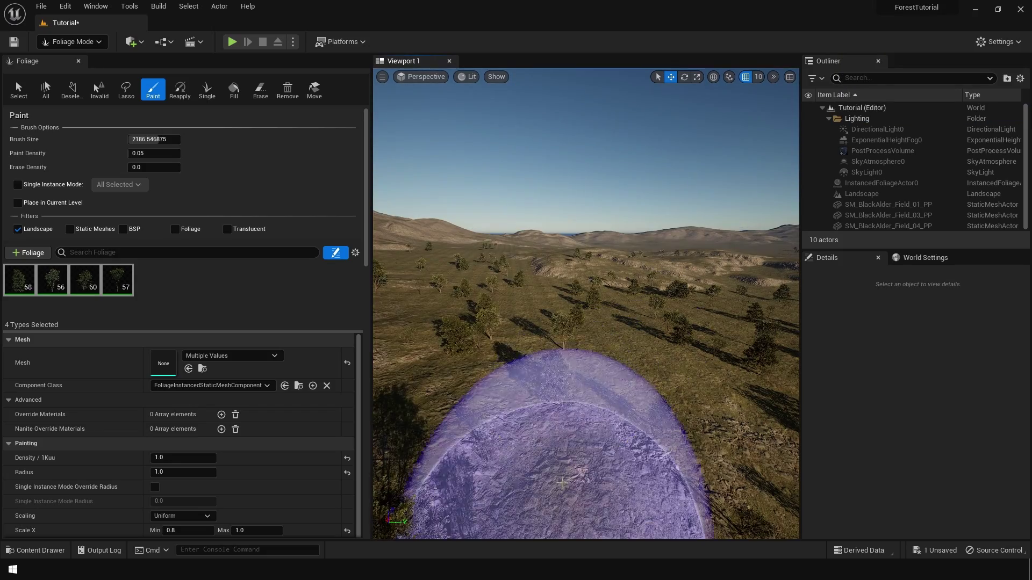
pyautogui.moveTo(562, 483); pyautogui.dragTo(414, 318)
pyautogui.moveTo(415, 317); pyautogui.dragTo(441, 292, button='right')
pyautogui.moveTo(645, 379); pyautogui.dragTo(514, 320)
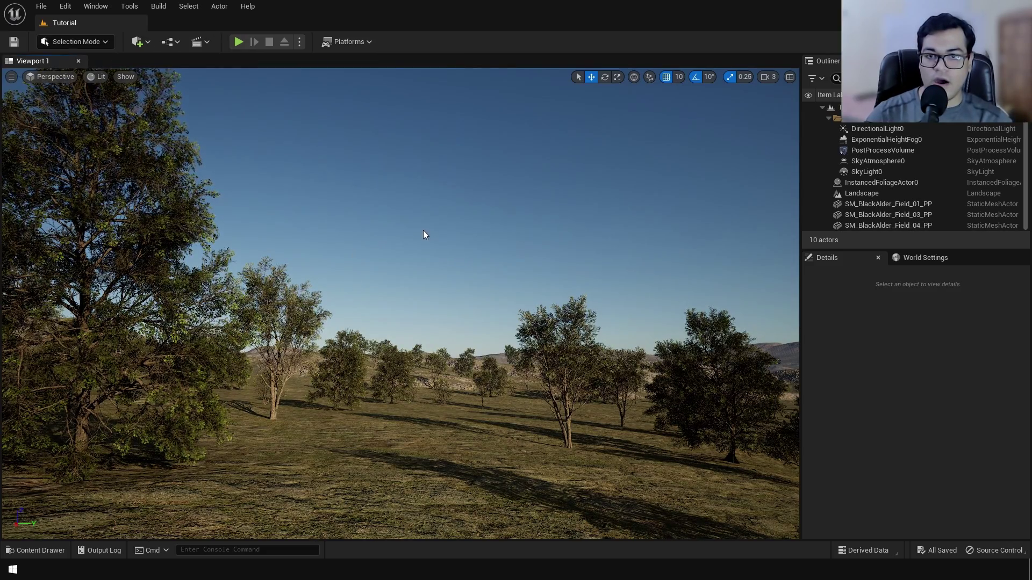
# Step: In the Content Drawer, select grass meshes Var13 through Var9, then dismiss the actions menu without enabling Nanite
pyautogui.hotkey('ctrl', 'space')
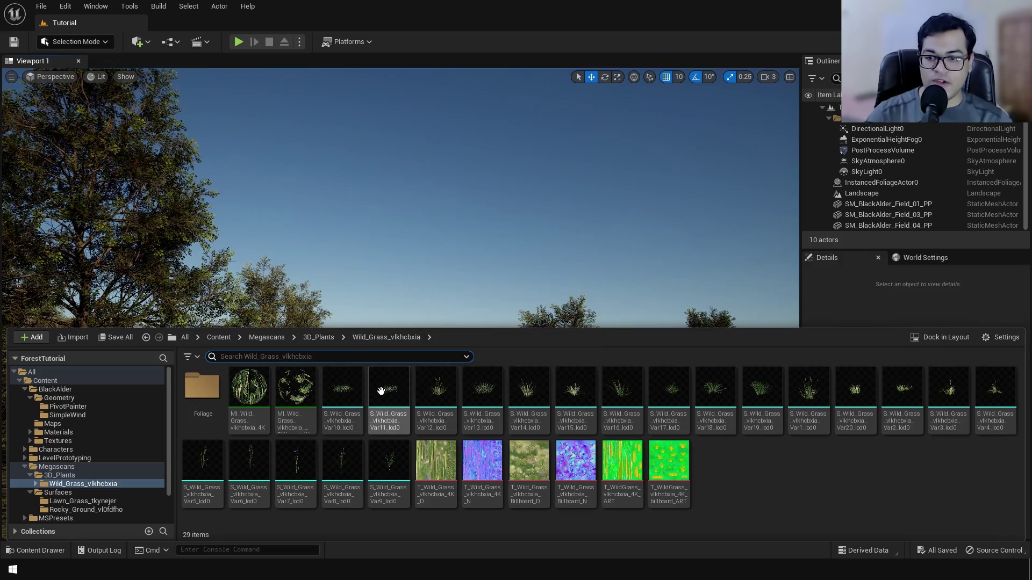
pyautogui.click(485, 387)
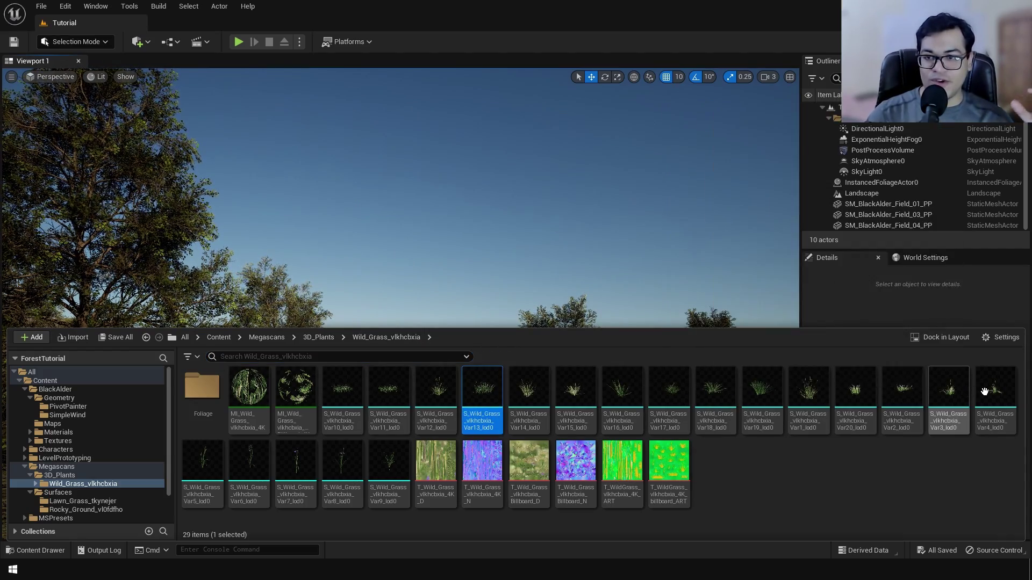
pyautogui.keyDown('shift'); pyautogui.click(391, 476); pyautogui.keyUp('shift')
pyautogui.rightClick(392, 478)
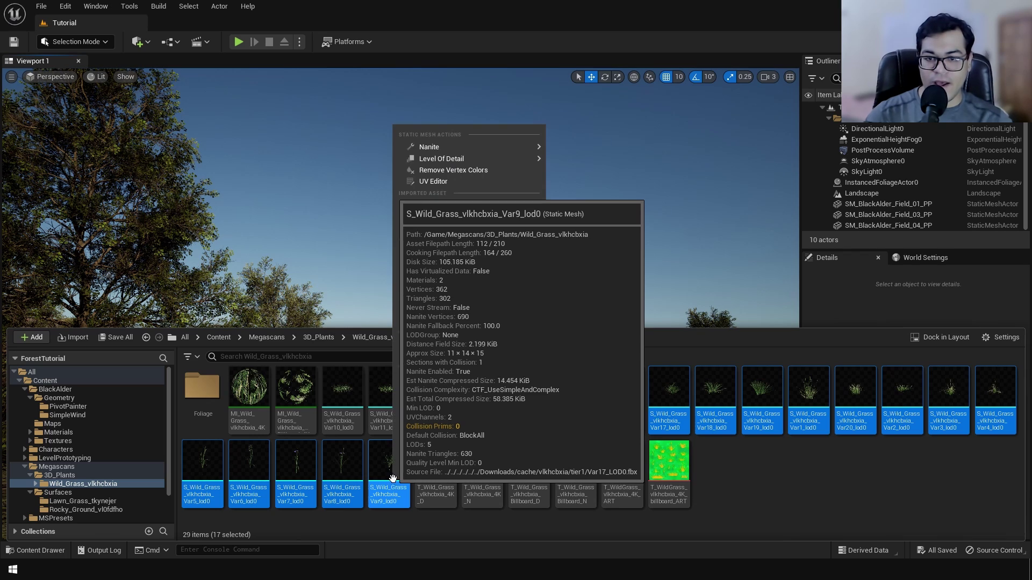
pyautogui.moveTo(463, 146)
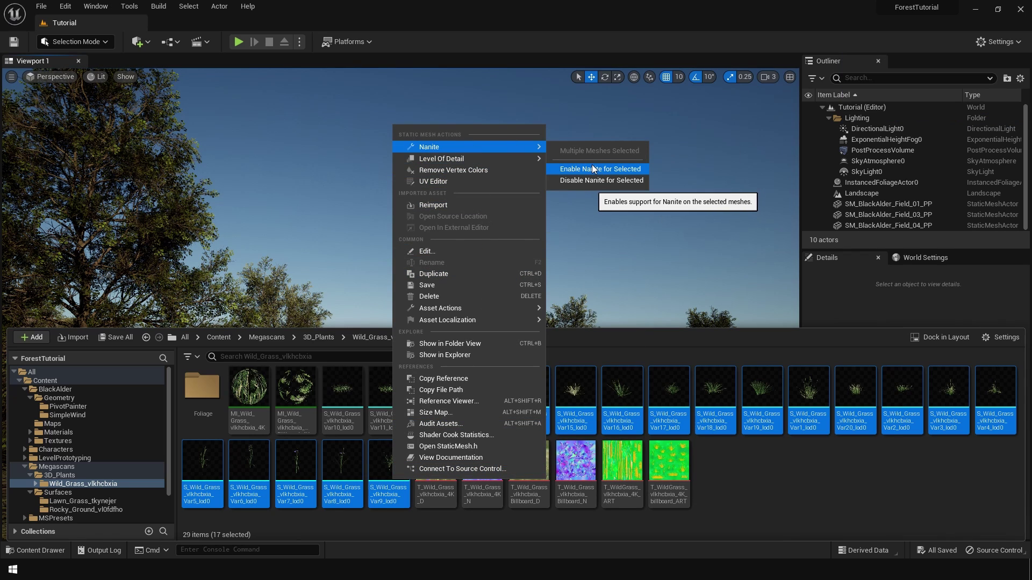
pyautogui.click(604, 403)
pyautogui.click(604, 403)
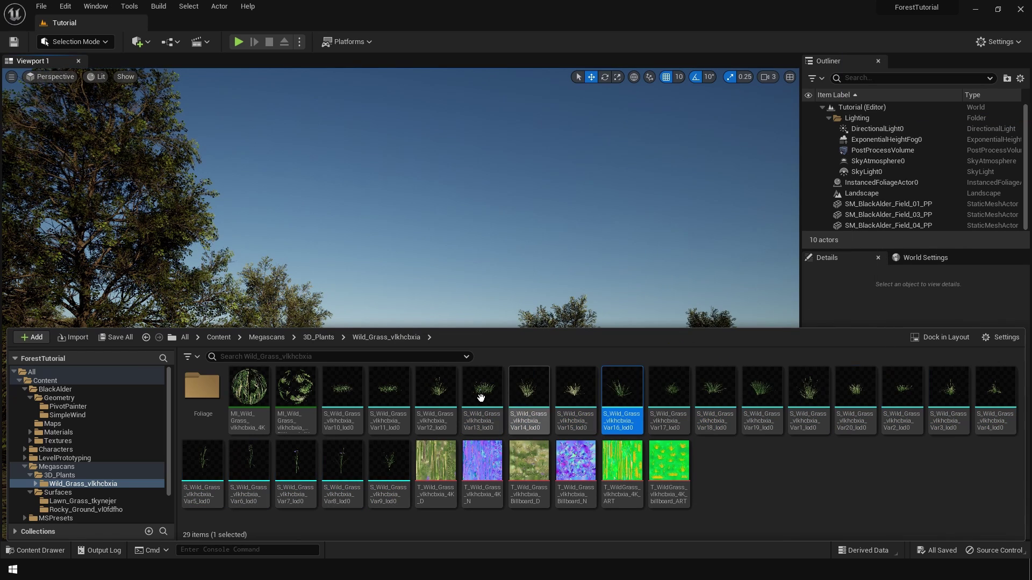
# Step: Reselect the wild grass meshes from Var13 through Var2
pyautogui.click(484, 396)
pyautogui.keyDown('shift'); pyautogui.click(895, 392); pyautogui.keyUp('shift')
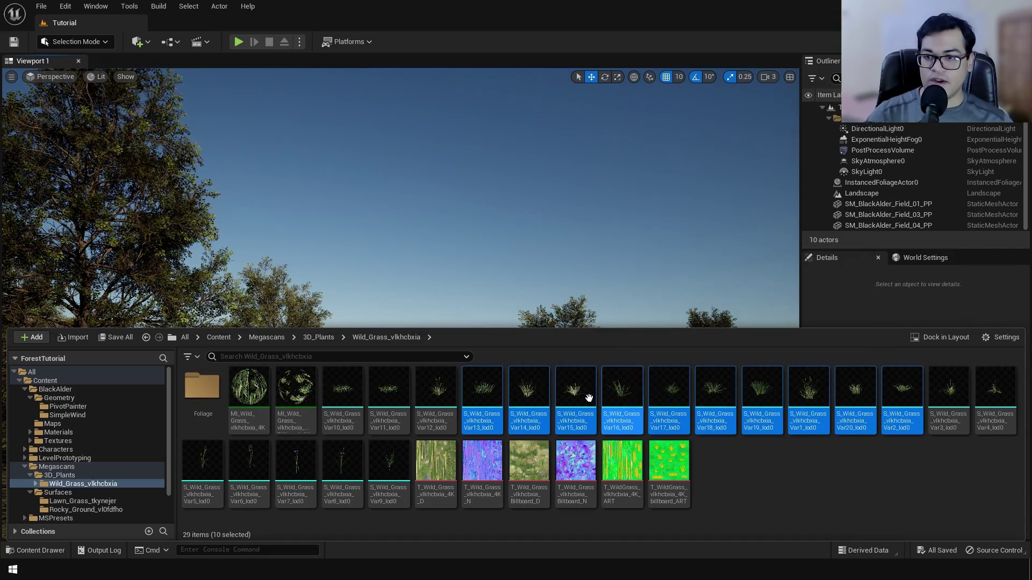
pyautogui.click(76, 42)
# Step: Switch to Foliage Mode and add the ten grass meshes as foliage types
pyautogui.click(81, 87)
pyautogui.hotkey('ctrl', 'space')
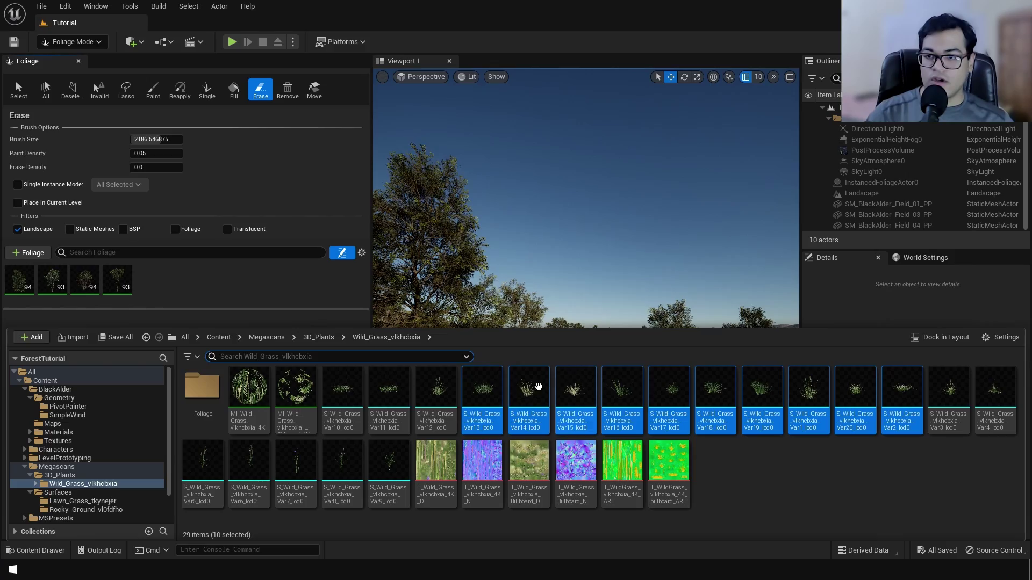
pyautogui.moveTo(459, 382); pyautogui.dragTo(253, 277)
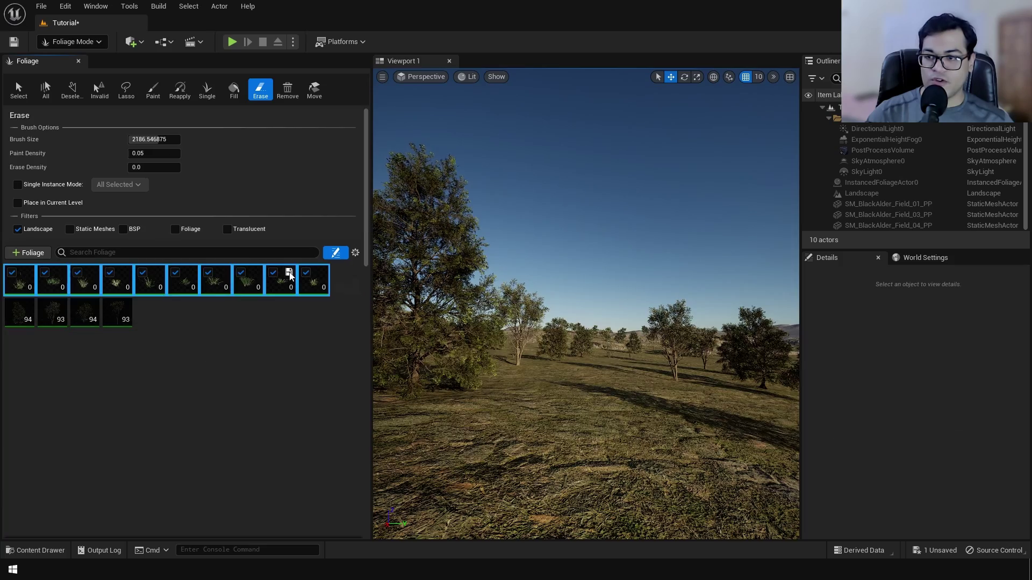
pyautogui.hotkey('ctrl', 'z')
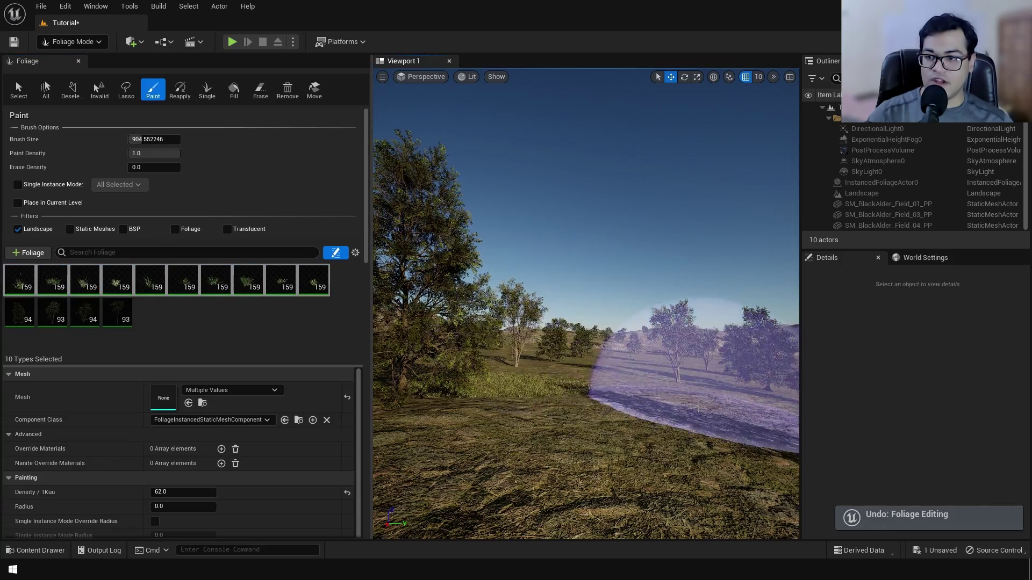
# Step: Paint dense grass over the foreground meadow, around the big tree and on the distant slope
pyautogui.moveTo(474, 400)
pyautogui.mouseDown()
pyautogui.moveTo(559, 462)
pyautogui.moveTo(597, 398)
pyautogui.moveTo(555, 367)
pyautogui.moveTo(508, 363)
pyautogui.moveTo(638, 371)
pyautogui.moveTo(601, 364)
pyautogui.moveTo(723, 361)
pyautogui.moveTo(527, 347)
pyautogui.moveTo(543, 357)
pyautogui.mouseUp()
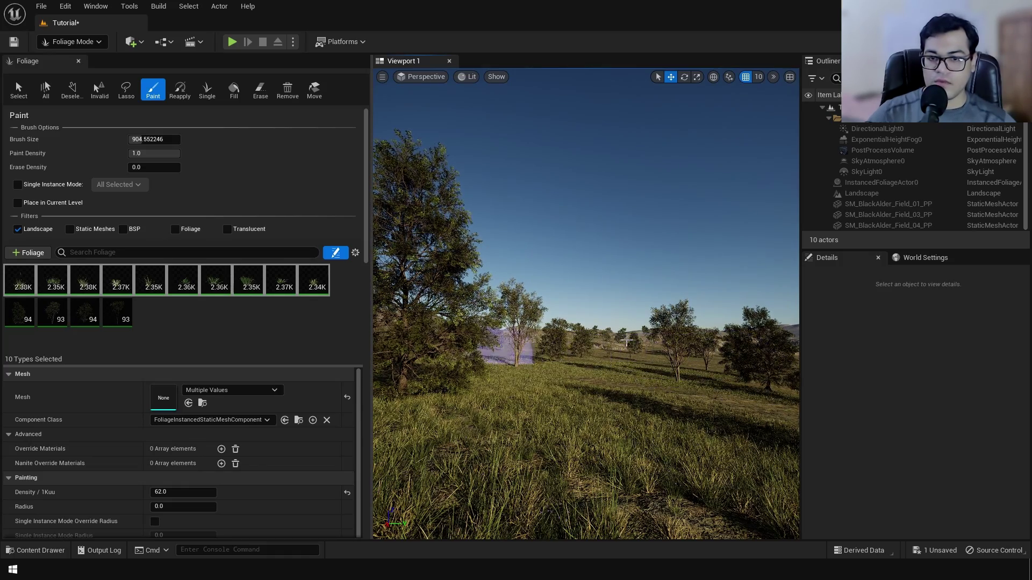
pyautogui.moveTo(648, 359)
pyautogui.mouseDown()
pyautogui.moveTo(578, 352)
pyautogui.moveTo(645, 357)
pyautogui.moveTo(692, 378)
pyautogui.mouseUp()
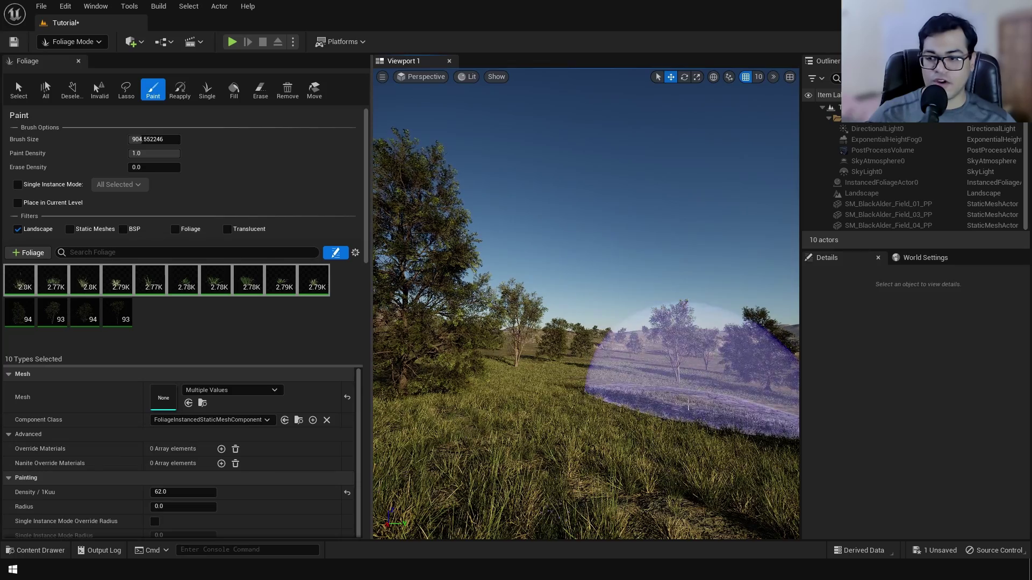
pyautogui.moveTo(692, 377); pyautogui.dragTo(876, 376, button='right')
pyautogui.moveTo(617, 424); pyautogui.dragTo(555, 352)
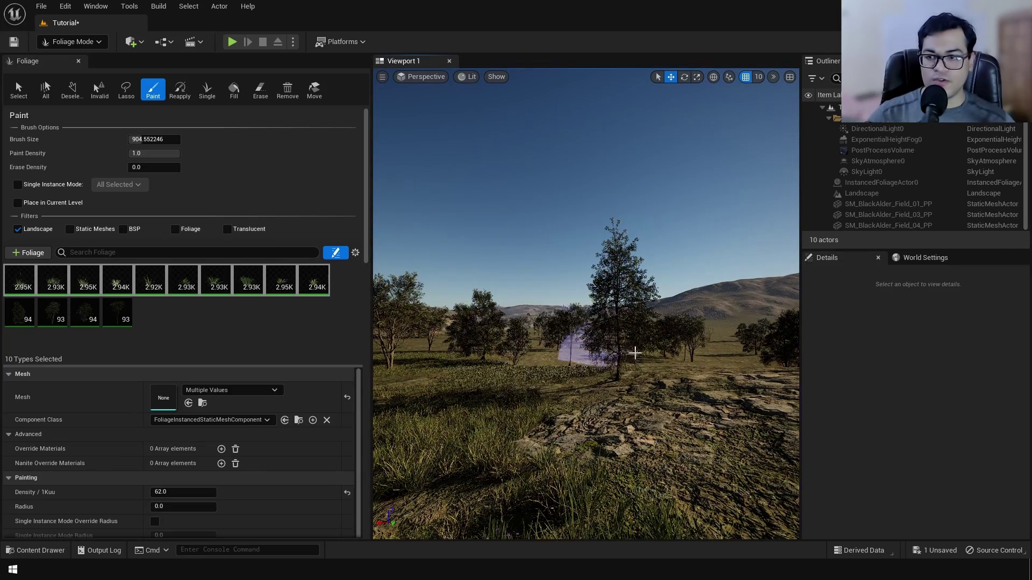
pyautogui.moveTo(664, 368); pyautogui.dragTo(627, 359)
pyautogui.moveTo(627, 359); pyautogui.dragTo(435, 359, button='right')
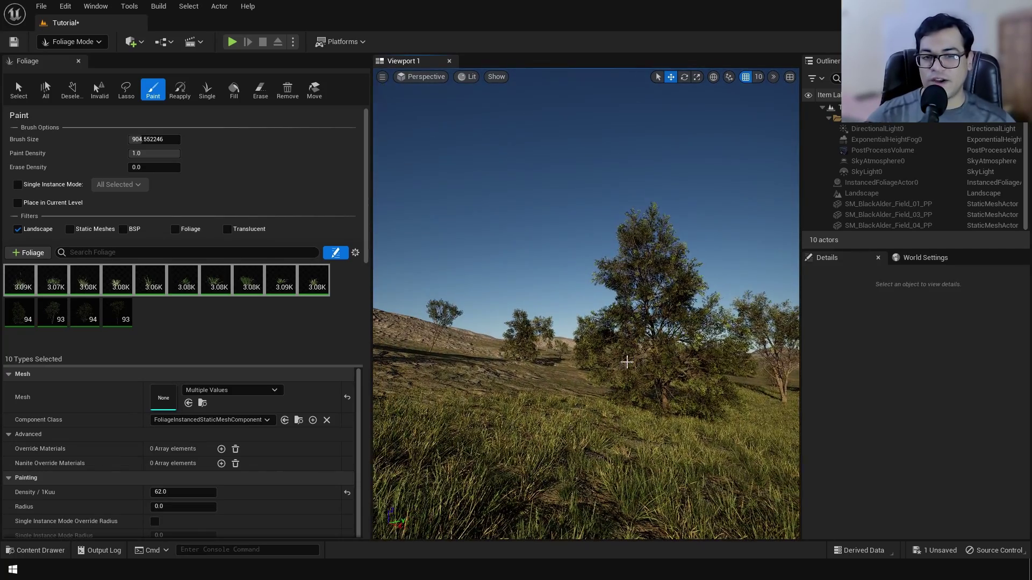
pyautogui.moveTo(581, 367)
pyautogui.mouseDown()
pyautogui.moveTo(570, 371)
pyautogui.moveTo(606, 366)
pyautogui.mouseUp()
pyautogui.click(847, 375)
pyautogui.moveTo(606, 366); pyautogui.dragTo(731, 359, button='right')
pyautogui.moveTo(511, 398); pyautogui.dragTo(507, 399)
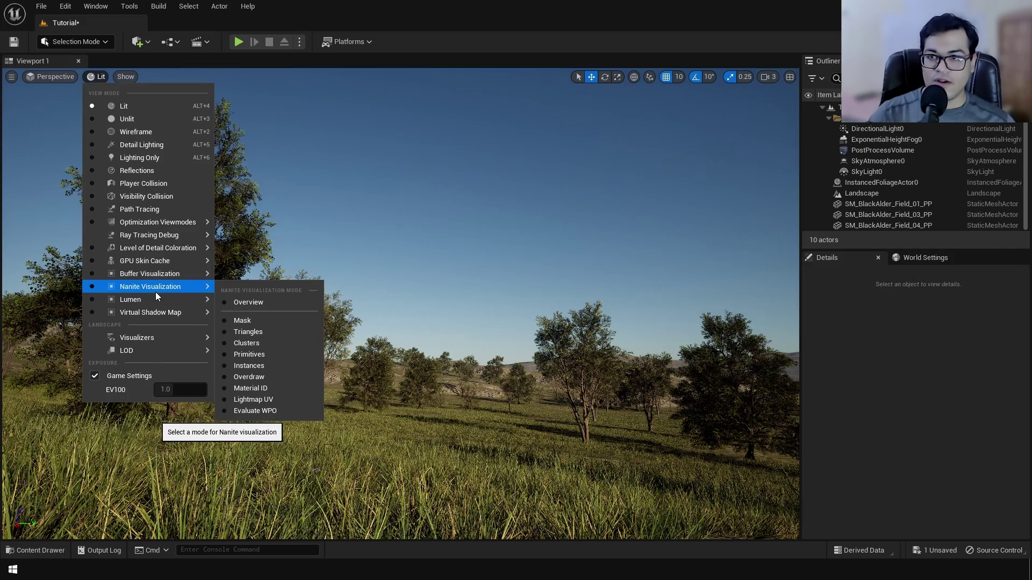
# Step: Preview the Nanite Triangles visualization, then render the viewport with Path Tracing
pyautogui.click(262, 331)
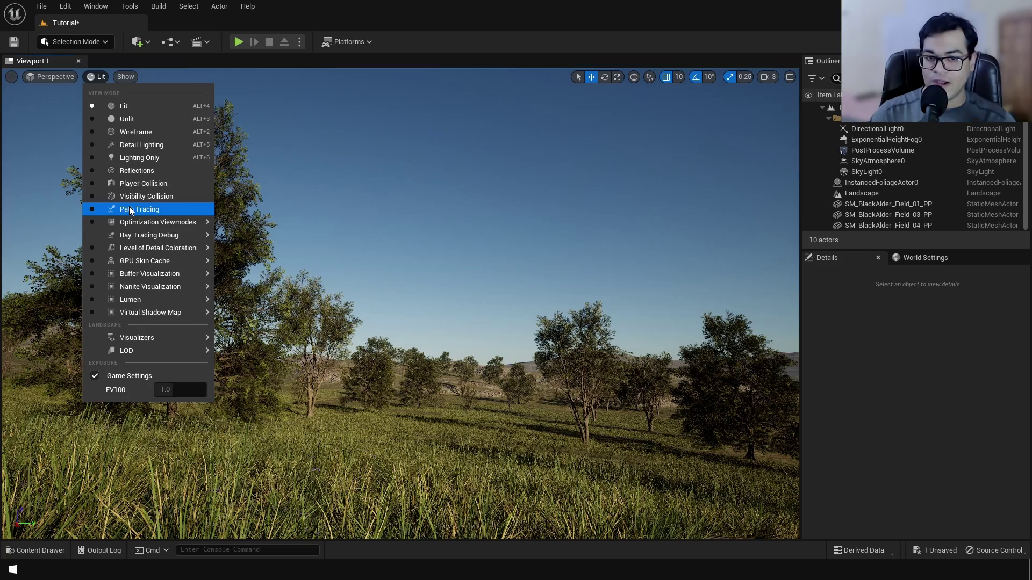
pyautogui.click(129, 213)
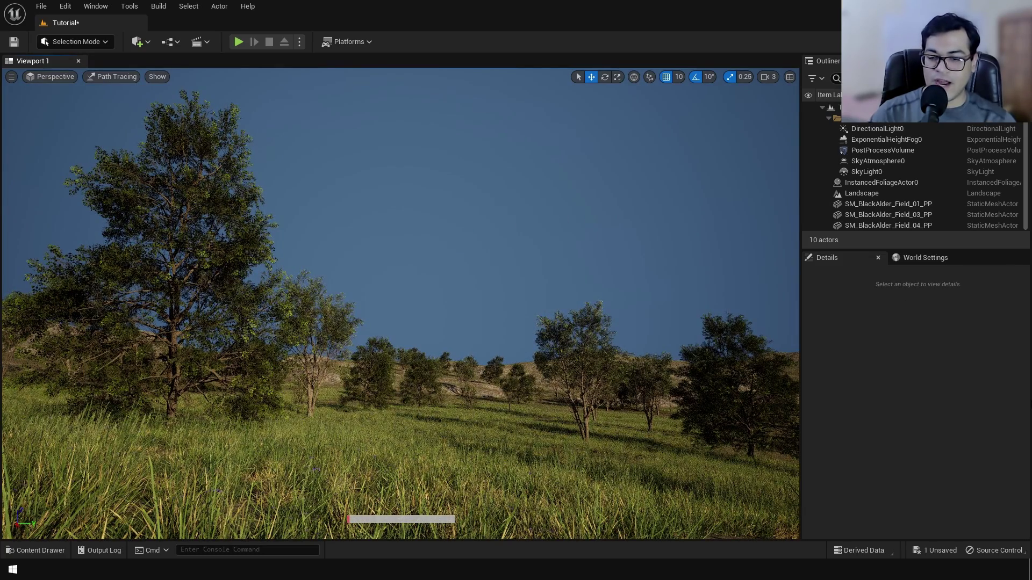
pyautogui.click(883, 150)
# Step: Filter the PostProcessVolume Details by 'pathtra' and tick all eight PathTracing overrides
pyautogui.click(848, 334)
pyautogui.write('pathtra')
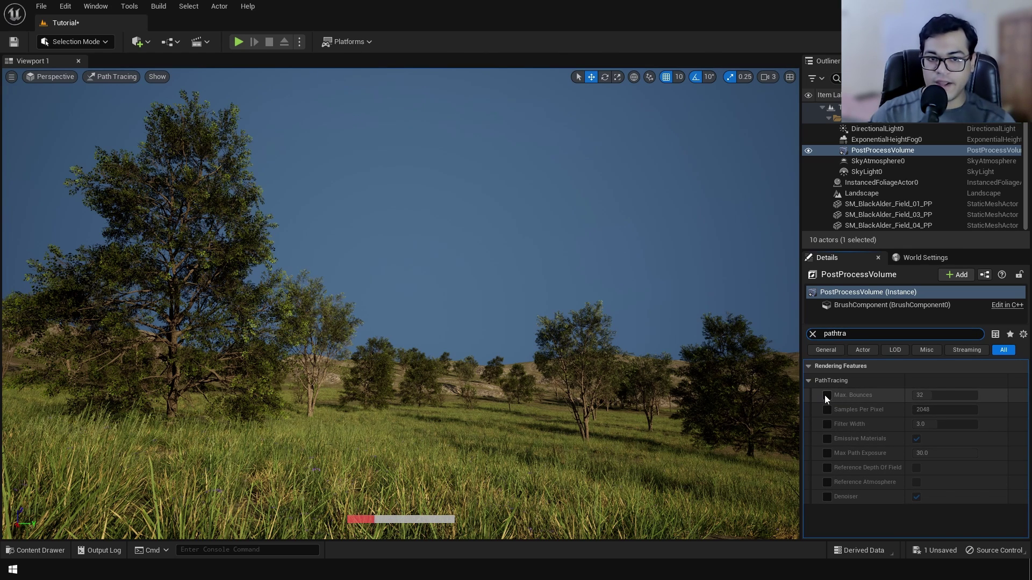
pyautogui.click(827, 395)
pyautogui.click(828, 409)
pyautogui.click(828, 423)
pyautogui.click(828, 438)
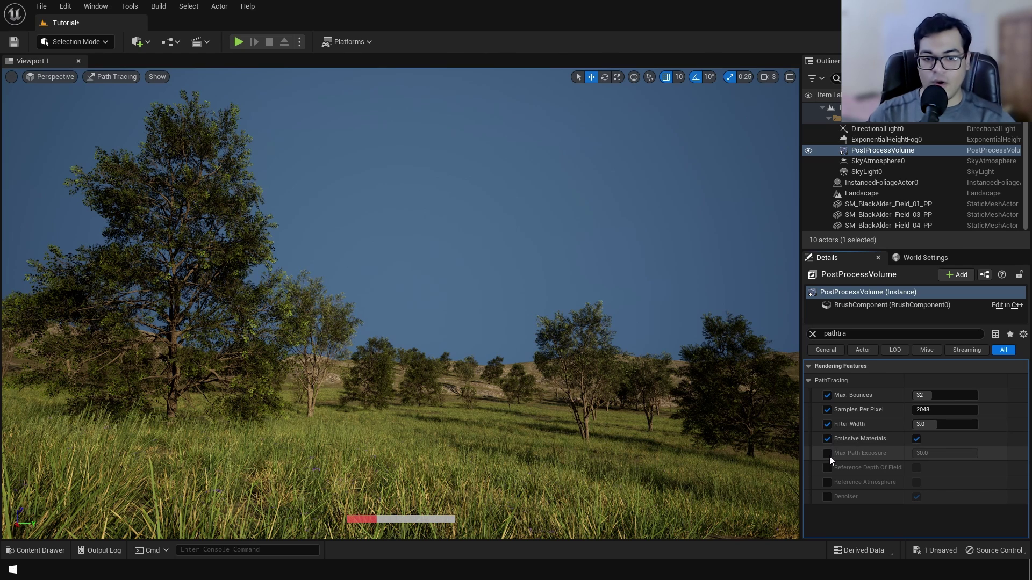
pyautogui.click(827, 453)
pyautogui.click(827, 467)
pyautogui.click(827, 482)
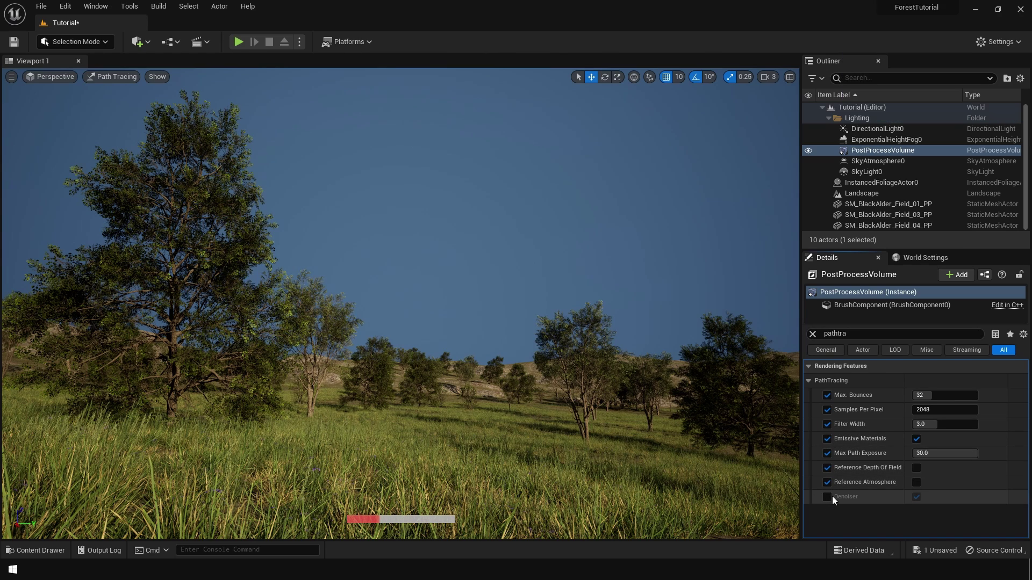
pyautogui.click(827, 497)
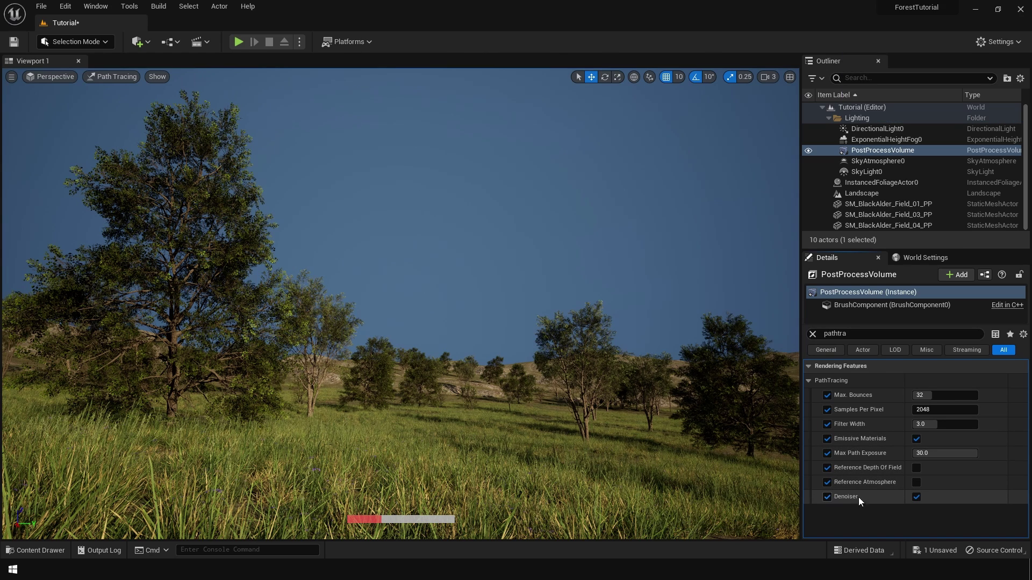
# Step: Turn off the Denoiser and enable Reference Atmosphere, comparing it off and on
pyautogui.click(913, 496)
pyautogui.click(916, 482)
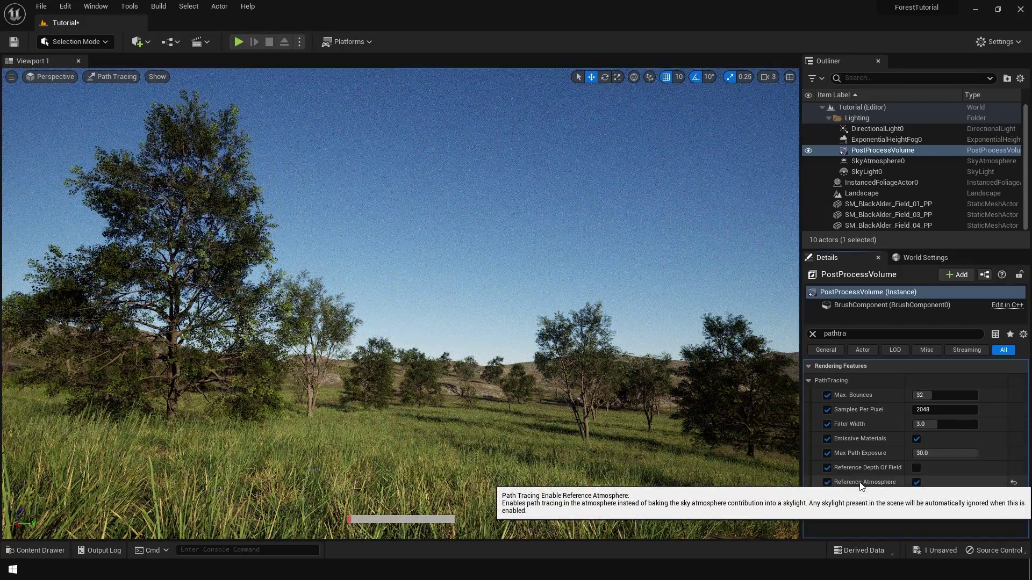
pyautogui.click(919, 482)
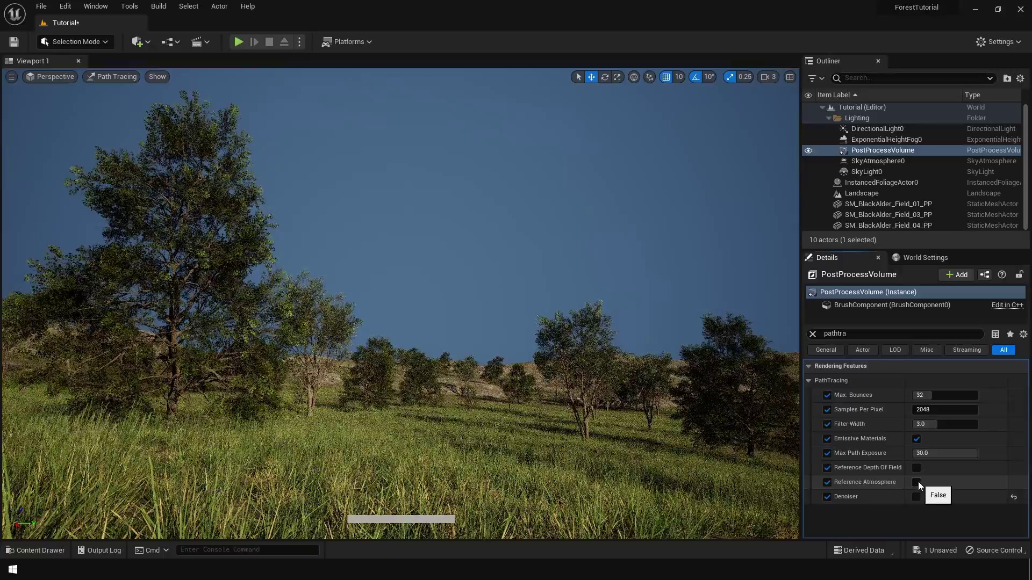
pyautogui.click(918, 481)
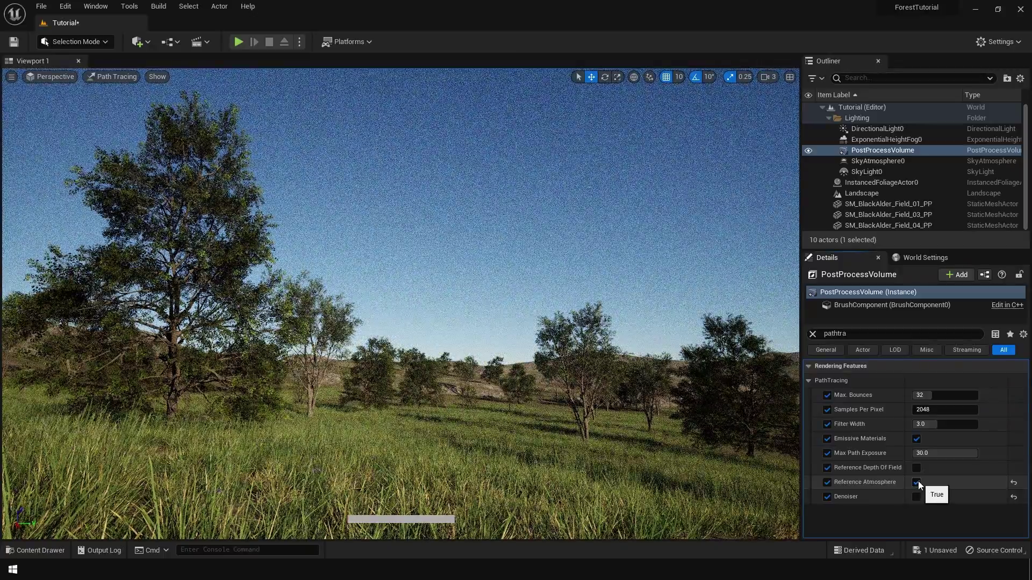